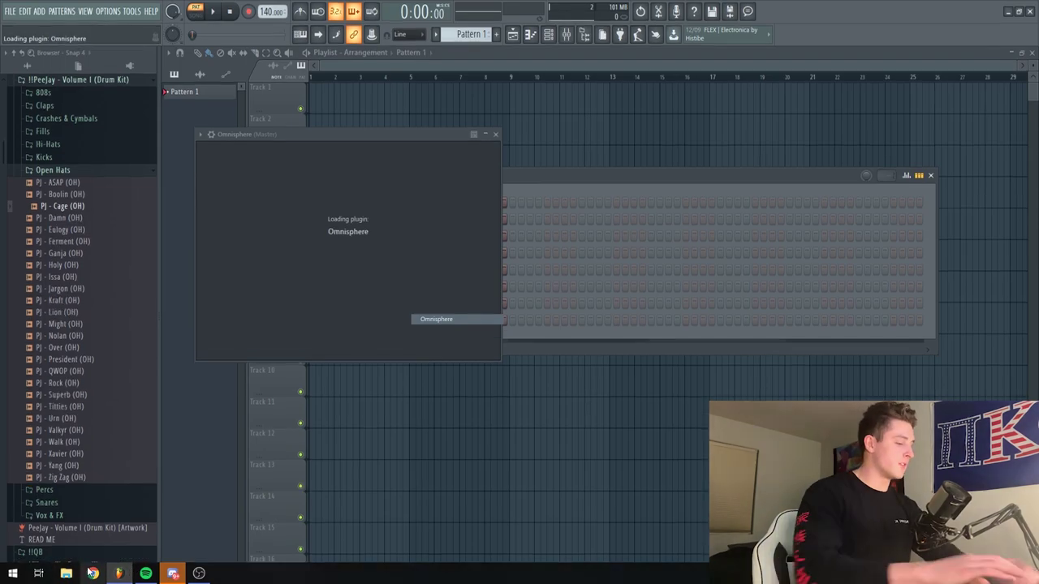
Switch to Chrome, search Google for "timer" and set the countdown timer to 10 minutes
{"action": "left_click", "coordinate": [91, 573]}
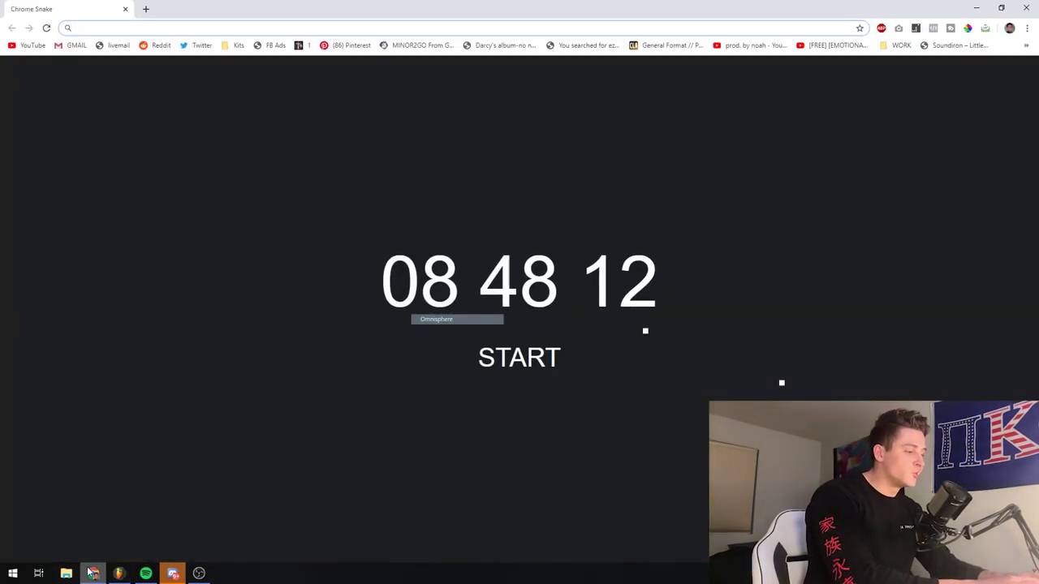
{"action": "type", "text": "timer"}
{"action": "key", "text": "Return"}
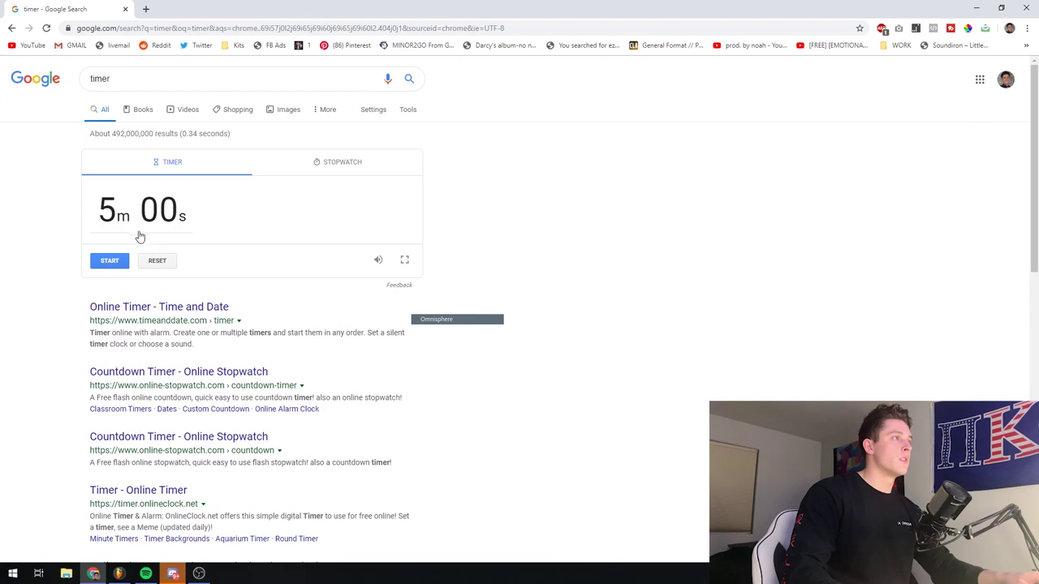
{"action": "left_click", "coordinate": [126, 212]}
{"action": "type", "text": "0010"}
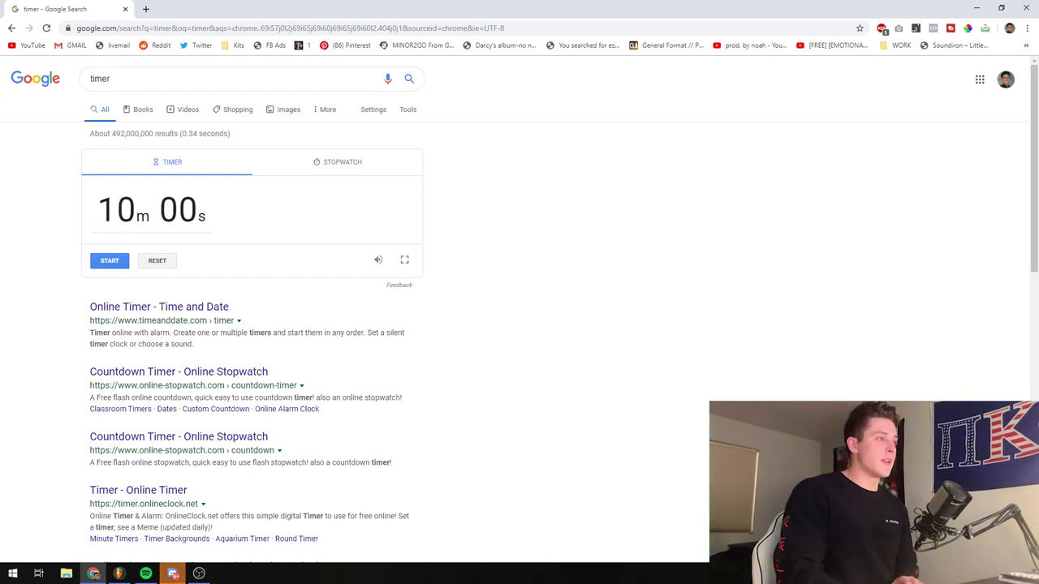
Switch back to FL Studio, dismiss the Omnisphere splash screen and set the patch browser directory to All
{"action": "left_click", "coordinate": [124, 574]}
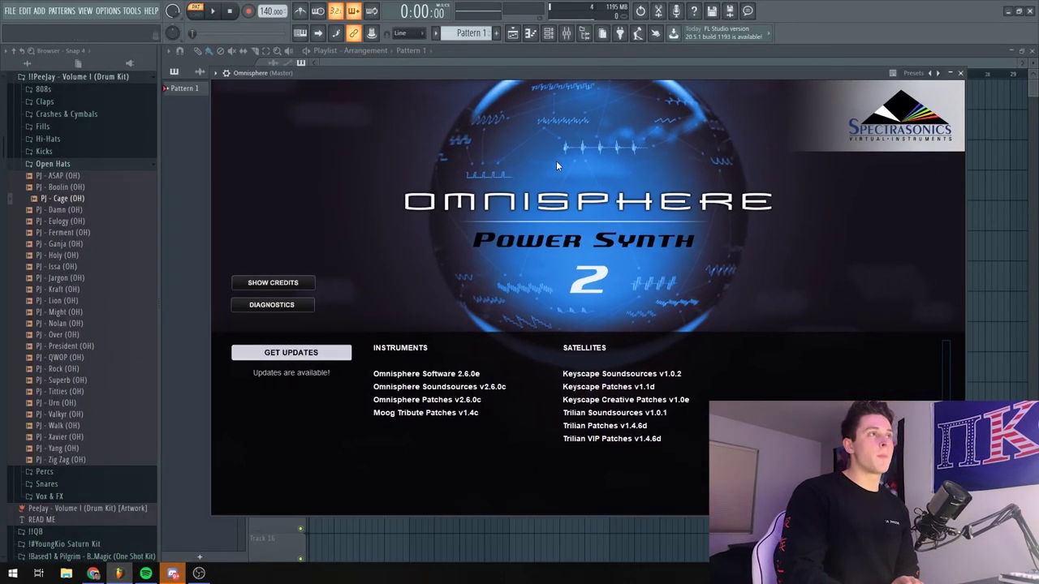
{"action": "left_click", "coordinate": [556, 156]}
{"action": "left_click", "coordinate": [280, 114]}
{"action": "left_click", "coordinate": [282, 115]}
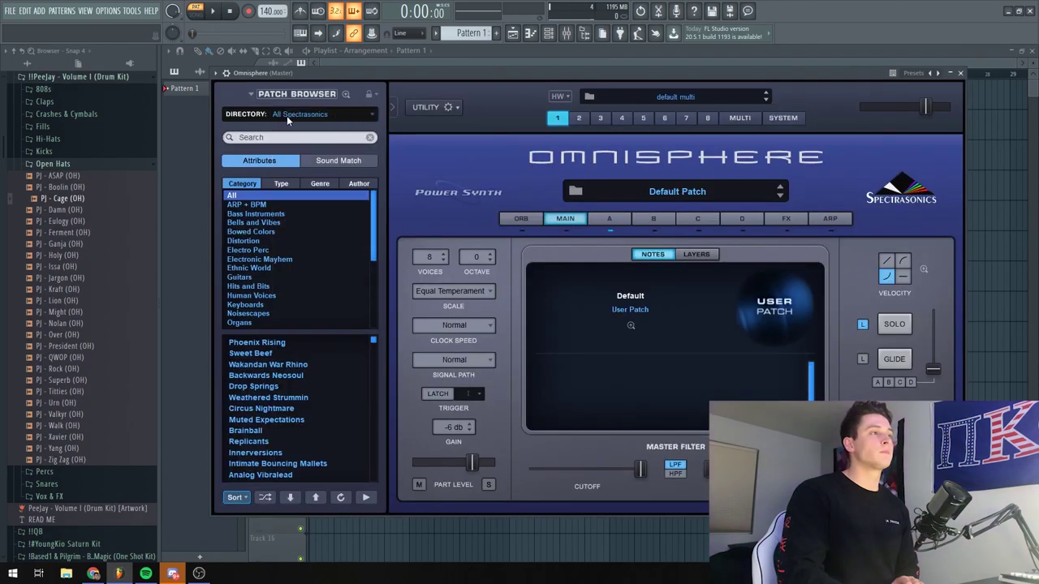
{"action": "left_click", "coordinate": [290, 116]}
{"action": "left_click", "coordinate": [290, 115]}
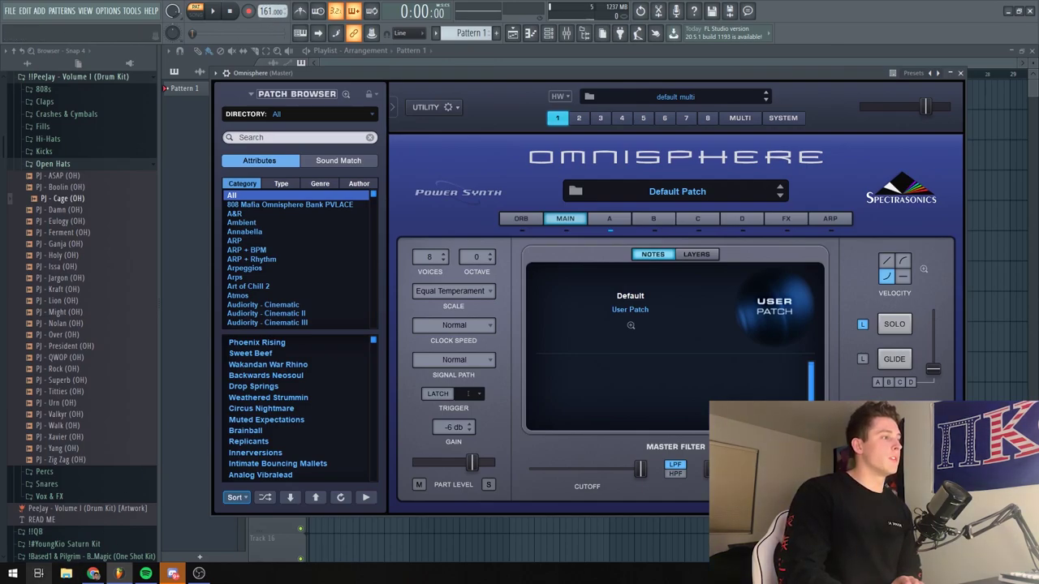
Switch to Chrome to start the 10-minute timer, and return to FL Studio
{"action": "left_click", "coordinate": [93, 574]}
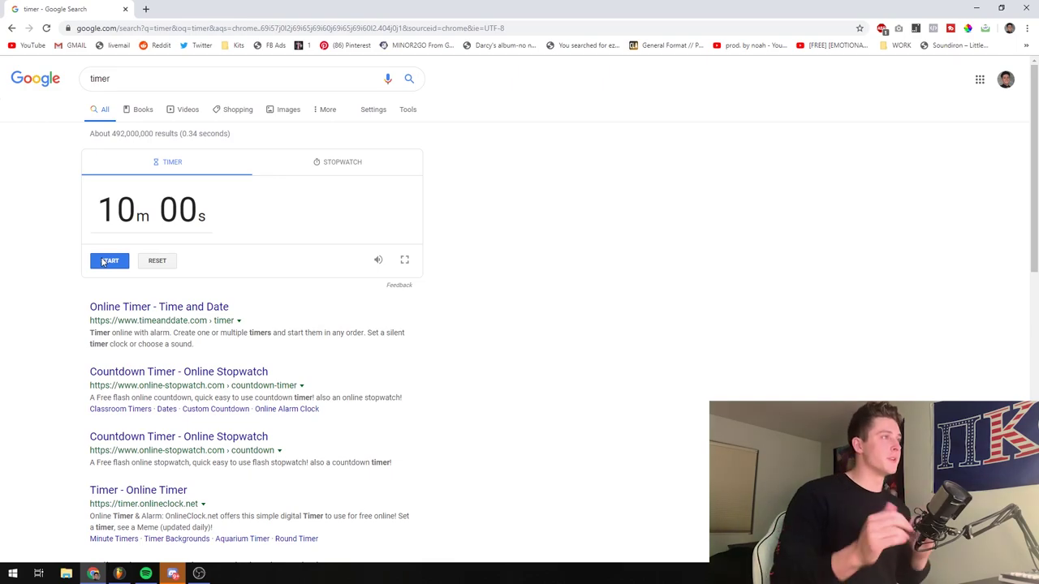
{"action": "left_click", "coordinate": [123, 576]}
Open the Omnisphere channel's piano roll and set its scale highlighting to Minor Natural (Aeolian)
{"action": "left_click", "coordinate": [961, 72]}
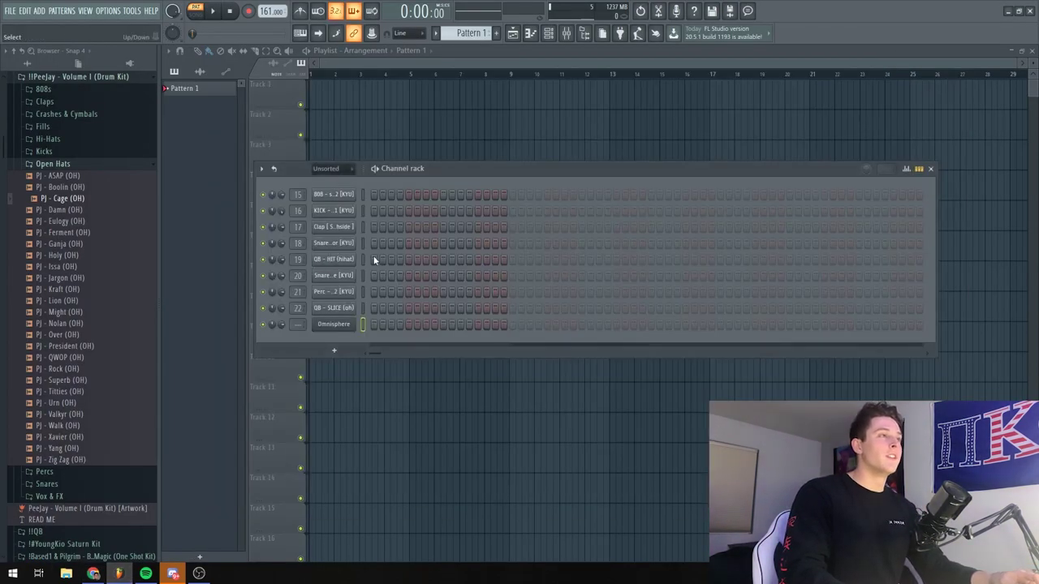
{"action": "right_click", "coordinate": [337, 329]}
{"action": "left_click", "coordinate": [382, 326]}
{"action": "left_click", "coordinate": [168, 51]}
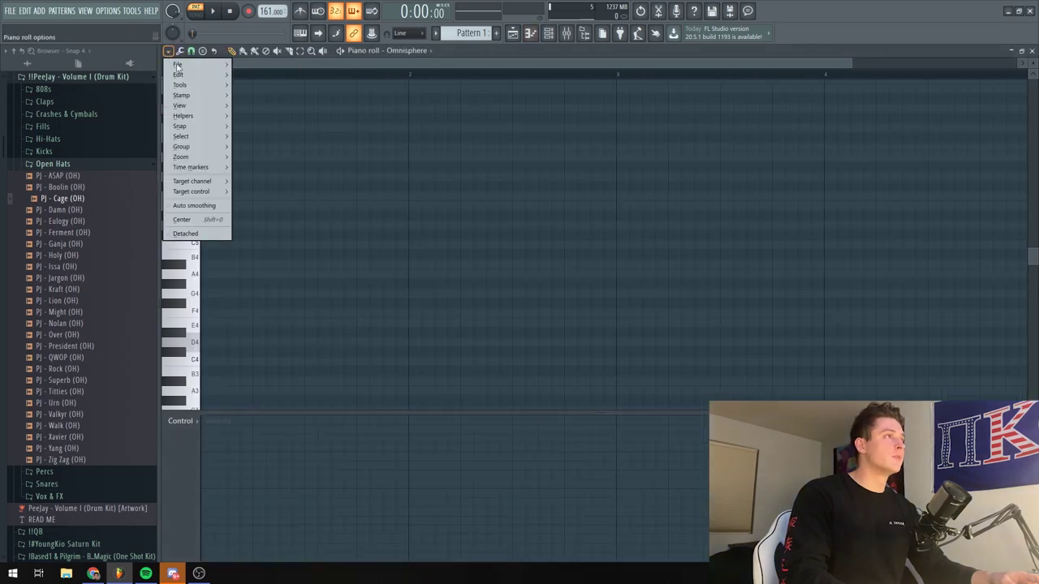
{"action": "mouse_move", "coordinate": [201, 116]}
{"action": "mouse_move", "coordinate": [276, 127]}
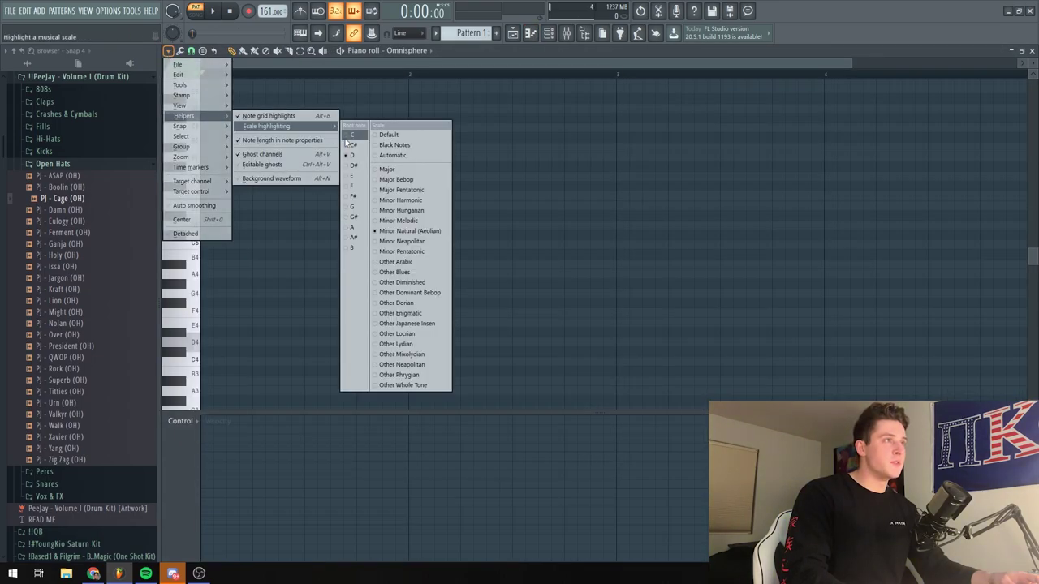
{"action": "left_click", "coordinate": [402, 232]}
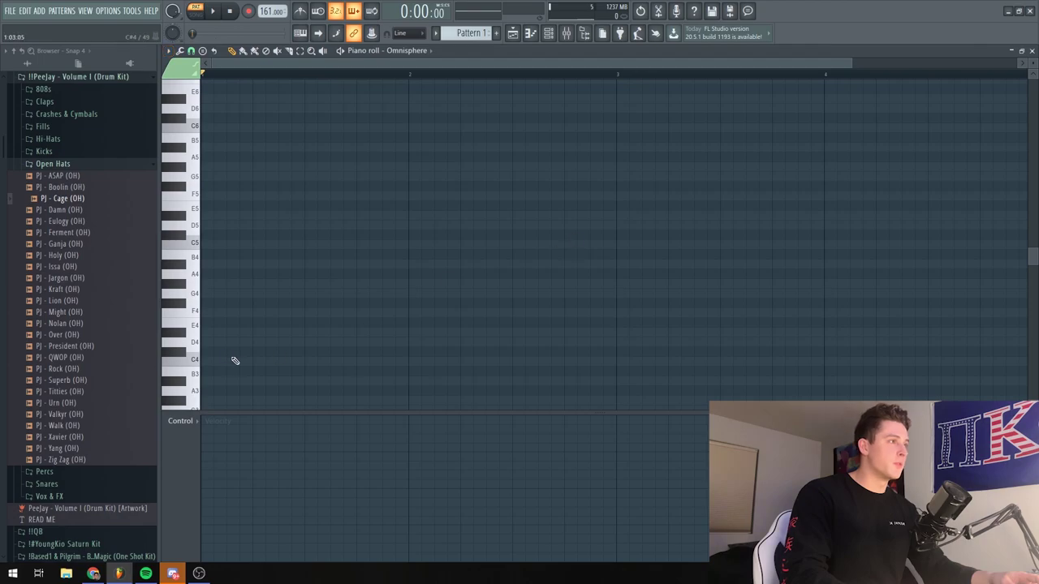
Reopen Omnisphere from the channel rack, set its patch directory to Keyscape Library, and close the plugin window
{"action": "left_click", "coordinate": [548, 32]}
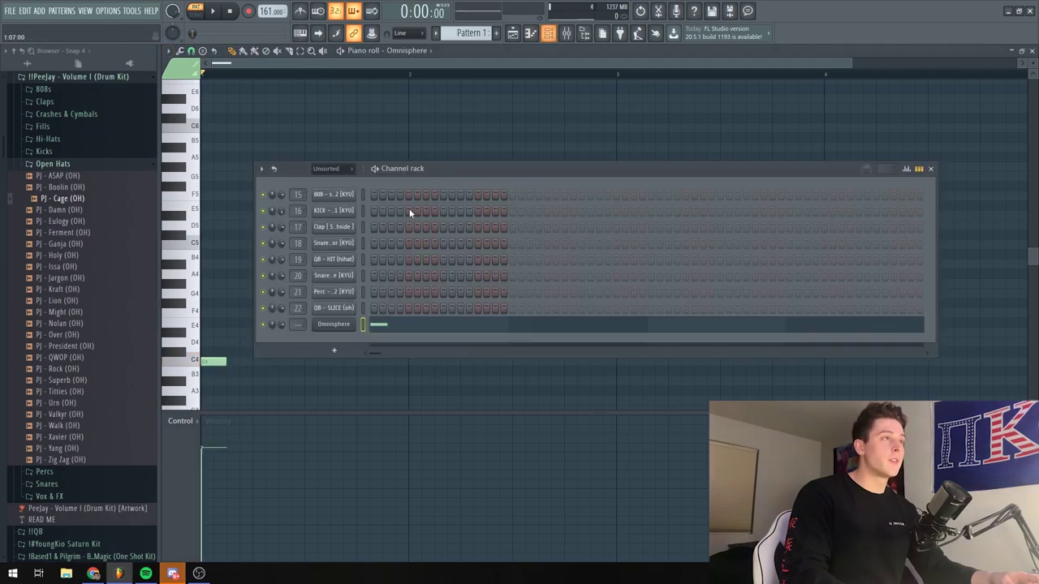
{"action": "left_click", "coordinate": [332, 324]}
{"action": "left_click", "coordinate": [280, 120]}
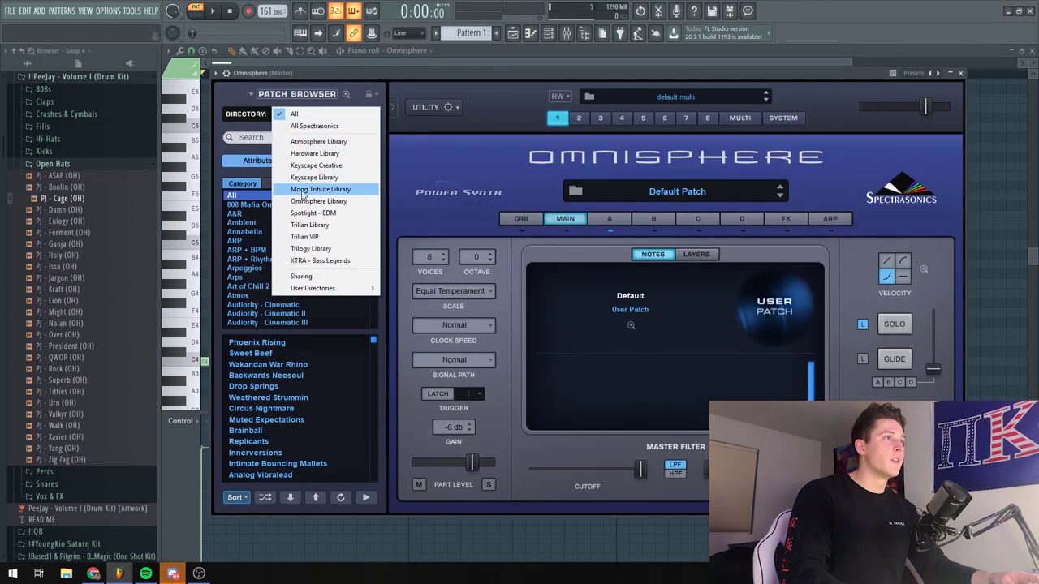
{"action": "left_click", "coordinate": [312, 177]}
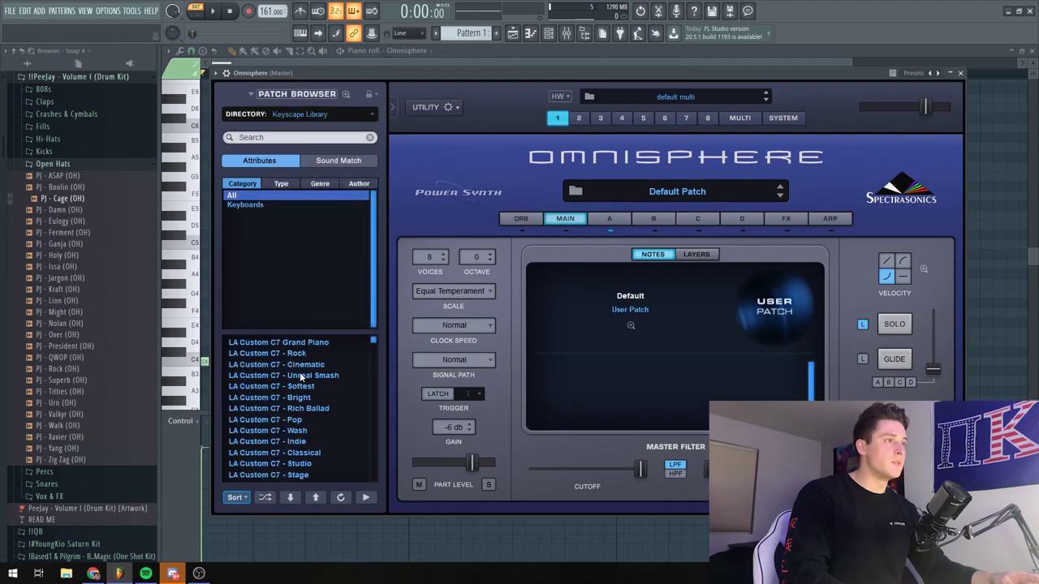
{"action": "left_click", "coordinate": [961, 73]}
Add F4 and G#4 notes above the long C4 note to form the first chord at bar 1
{"action": "left_click", "coordinate": [240, 265]}
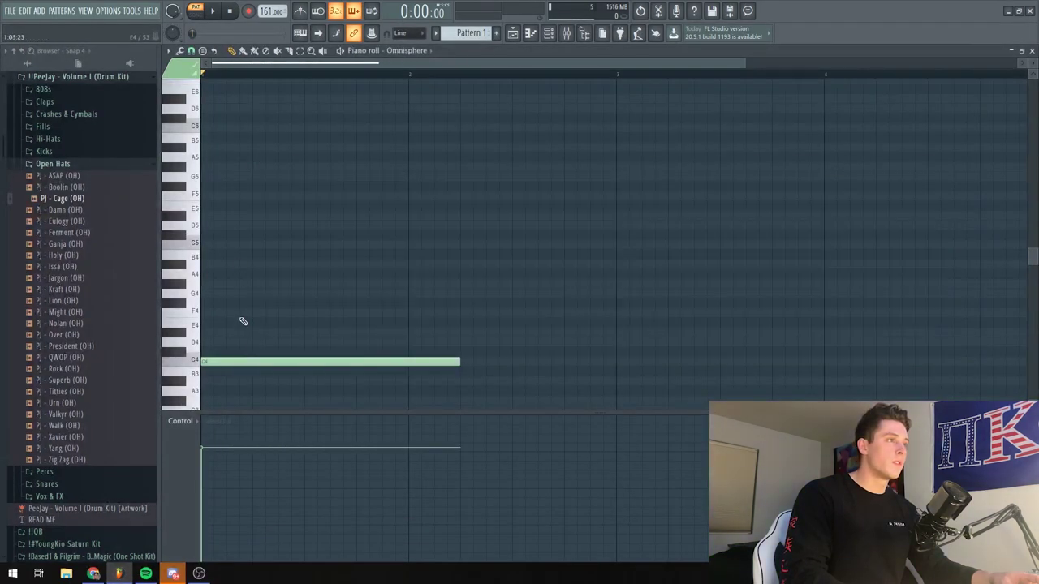
{"action": "left_click", "coordinate": [204, 313]}
{"action": "left_click", "coordinate": [203, 264]}
{"action": "left_click_drag", "start_coordinate": [213, 268], "coordinate": [214, 280]}
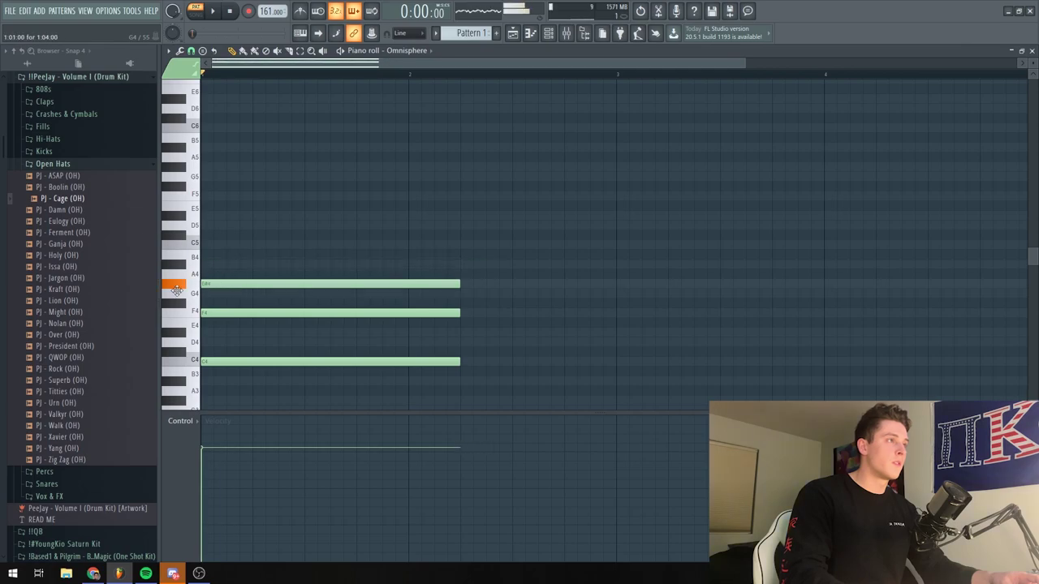
{"action": "scroll", "coordinate": [569, 279], "scroll_direction": "down", "scroll_amount": 3}
{"action": "left_click", "coordinate": [463, 342]}
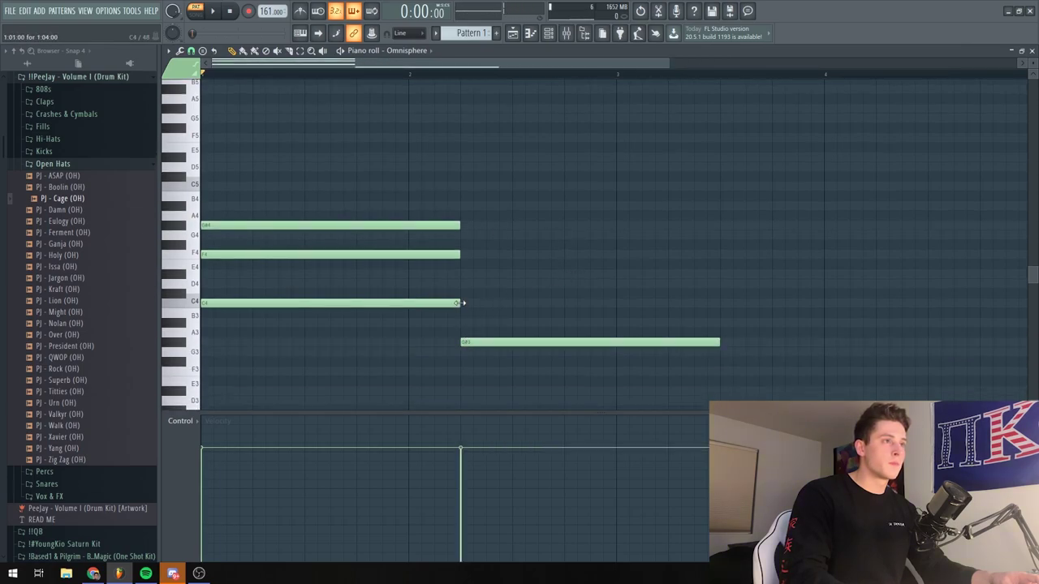
{"action": "right_click", "coordinate": [465, 341]}
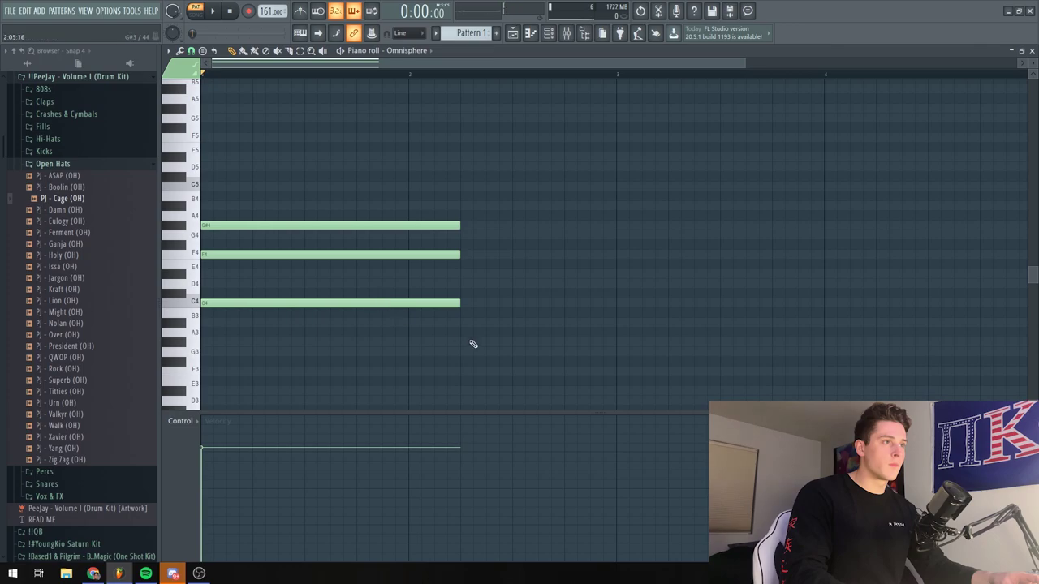
{"action": "left_click", "coordinate": [461, 341]}
{"action": "right_click", "coordinate": [617, 341]}
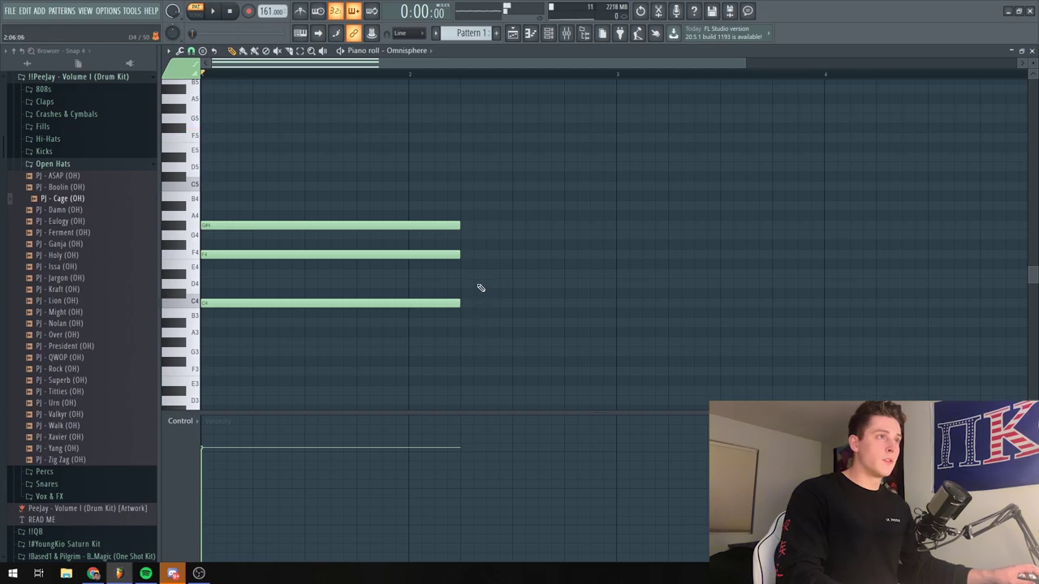
Draw a second chord of F4, G#4 and C5 directly after the first chord
{"action": "left_click", "coordinate": [462, 254]}
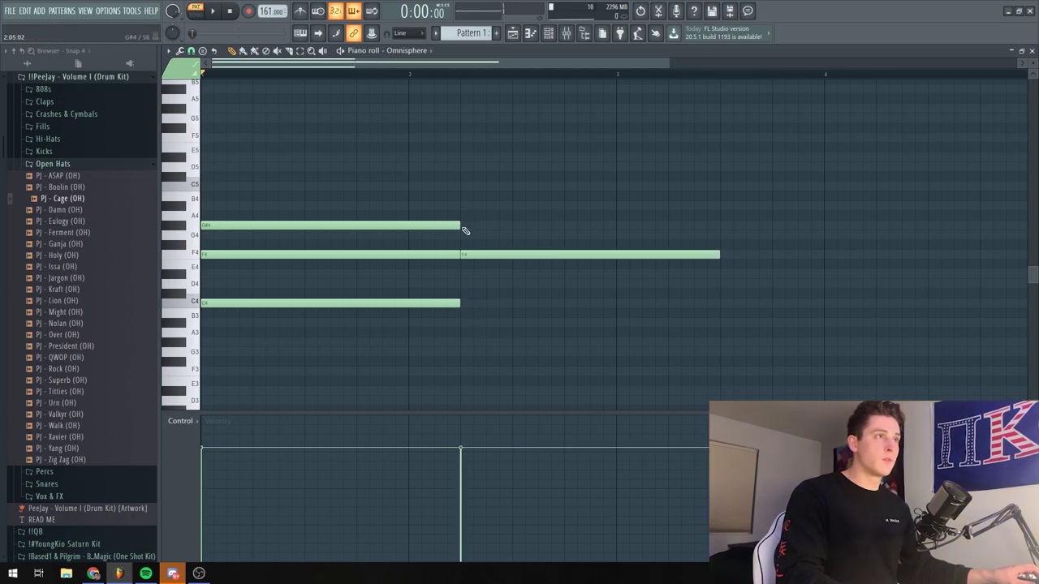
{"action": "left_click", "coordinate": [464, 227]}
{"action": "left_click", "coordinate": [462, 188]}
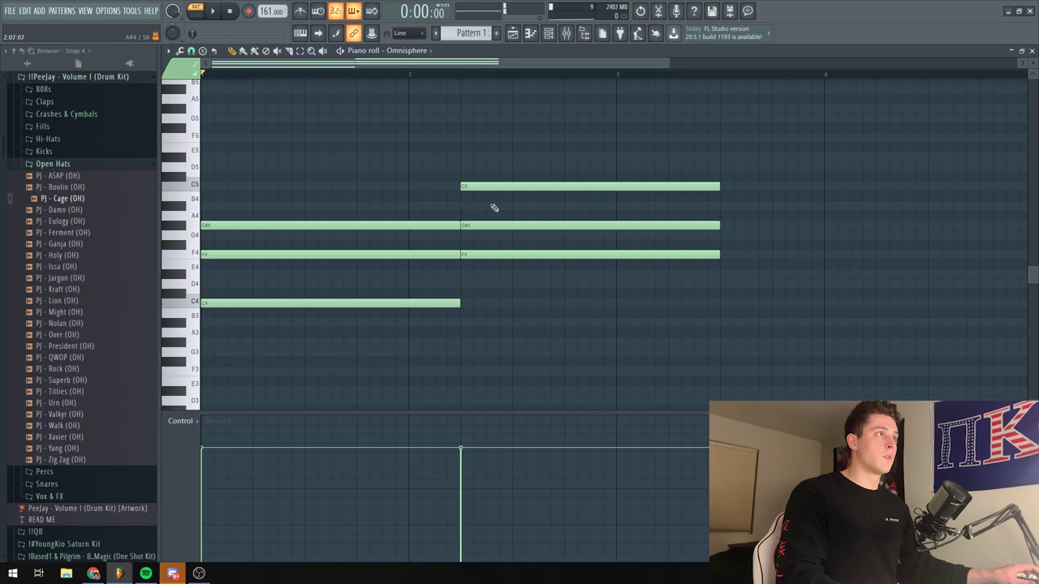
{"action": "scroll", "coordinate": [579, 241], "scroll_direction": "up", "scroll_amount": 1}
{"action": "scroll", "coordinate": [751, 274], "scroll_direction": "down", "scroll_amount": 1}
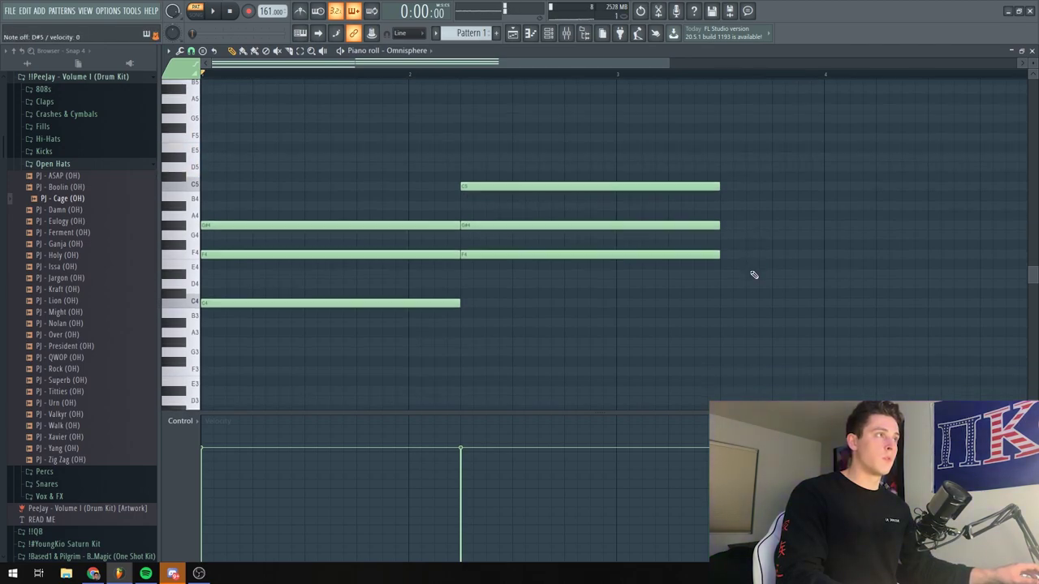
Draw a third chord of D#4, G4 and A#4 directly after the second chord
{"action": "left_click", "coordinate": [739, 283]}
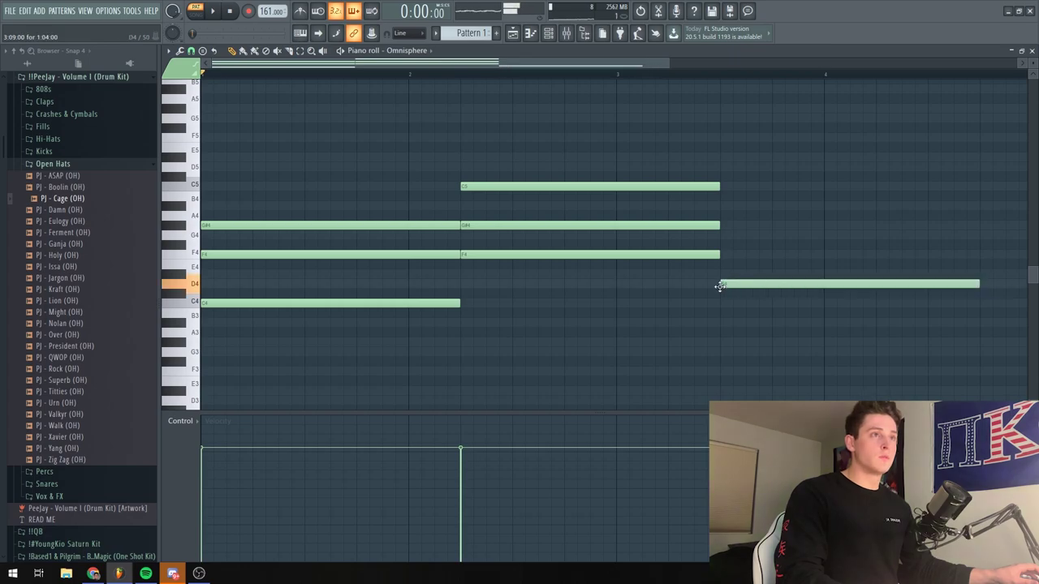
{"action": "left_click_drag", "start_coordinate": [719, 285], "coordinate": [713, 272]}
{"action": "left_click", "coordinate": [723, 235]}
{"action": "left_click", "coordinate": [721, 206]}
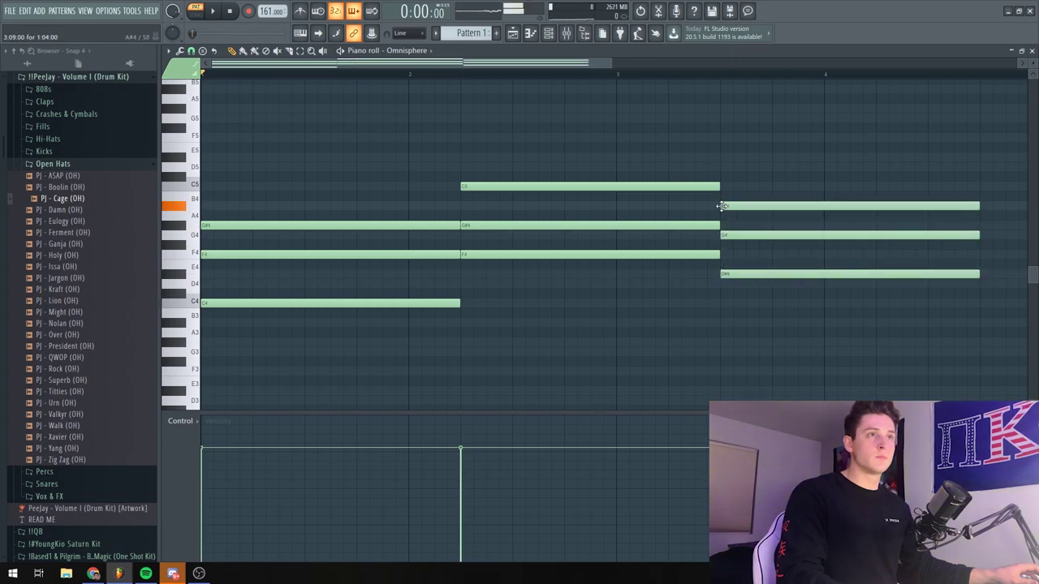
{"action": "left_click_drag", "start_coordinate": [440, 64], "coordinate": [533, 68]}
{"action": "left_click_drag", "start_coordinate": [478, 284], "coordinate": [489, 186]}
{"action": "right_click", "coordinate": [588, 186]}
{"action": "right_click", "coordinate": [528, 206]}
{"action": "key", "text": "ctrl+z"}
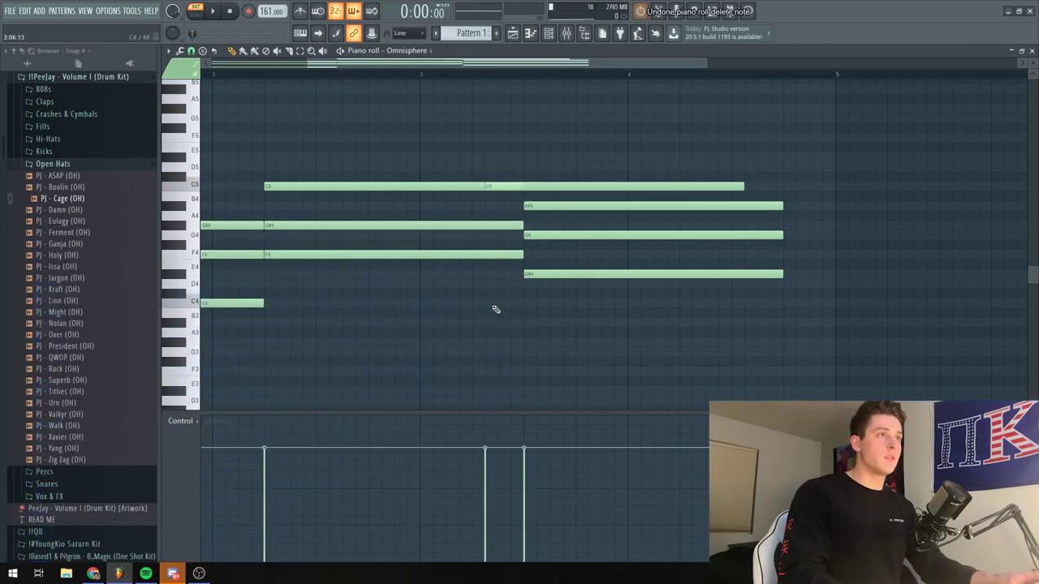
{"action": "right_click", "coordinate": [564, 186]}
Shorten the second chord to end at bar 3 and move the third chord to start there
{"action": "left_click_drag", "start_coordinate": [472, 287], "coordinate": [415, 203], "text": "ctrl"}
{"action": "left_click_drag", "start_coordinate": [571, 331], "coordinate": [462, 205], "text": "ctrl"}
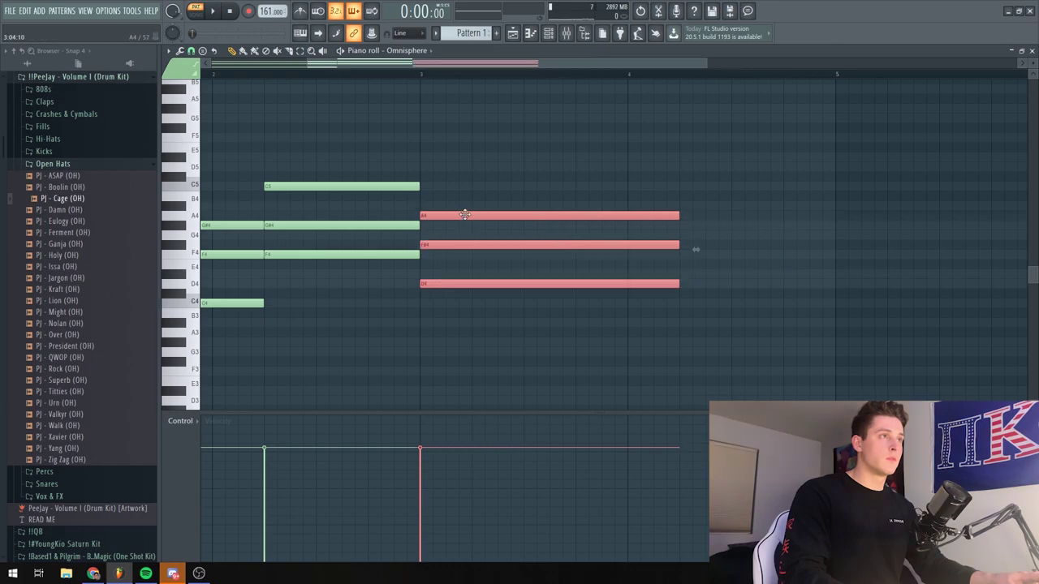
{"action": "left_click", "coordinate": [578, 175]}
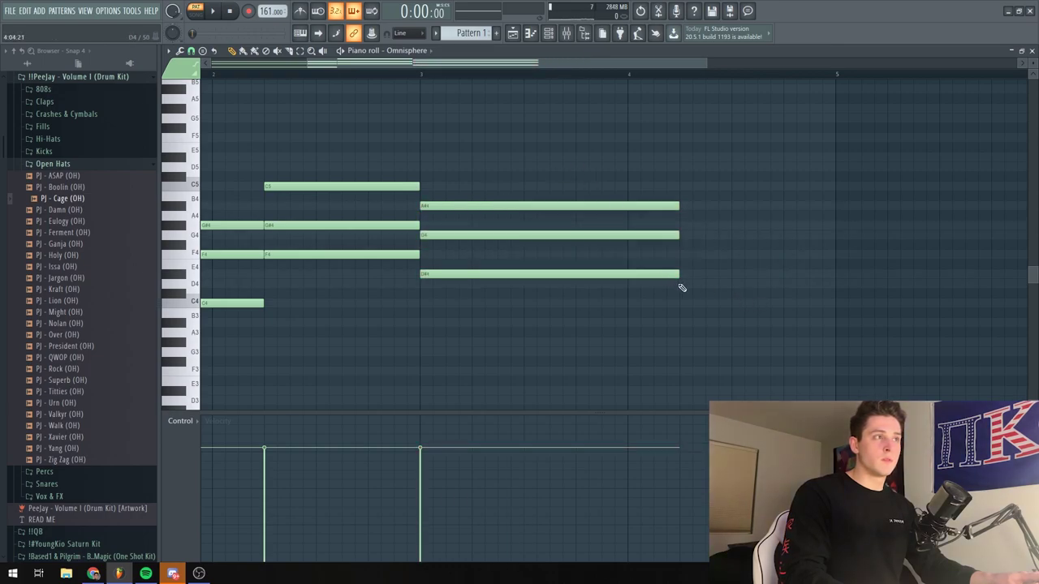
{"action": "left_click_drag", "start_coordinate": [668, 286], "coordinate": [661, 205], "text": "ctrl"}
{"action": "left_click", "coordinate": [714, 372]}
{"action": "left_click", "coordinate": [683, 342]}
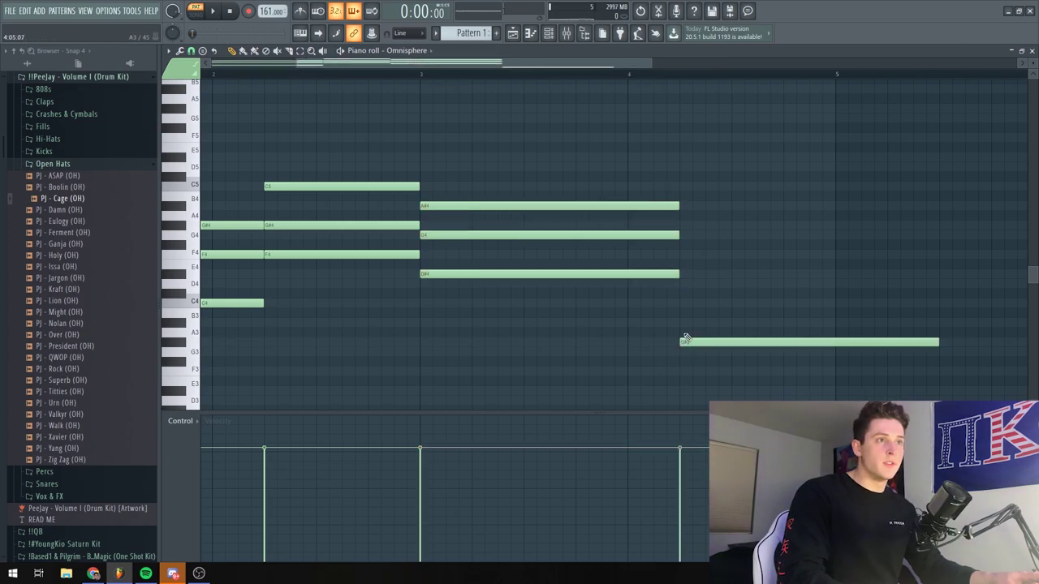
{"action": "left_click", "coordinate": [681, 303]}
{"action": "right_click", "coordinate": [696, 303]}
{"action": "right_click", "coordinate": [698, 342]}
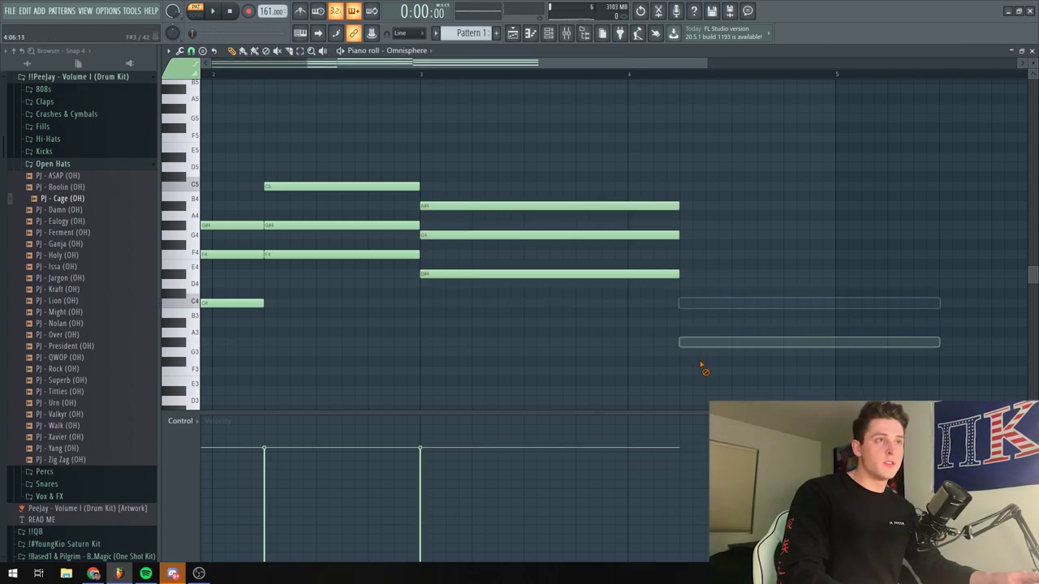
Draw a fourth chord of D4, F4 and G#4 after the third chord and shorten it to end at bar 5
{"action": "left_click", "coordinate": [686, 284]}
{"action": "left_click", "coordinate": [684, 255]}
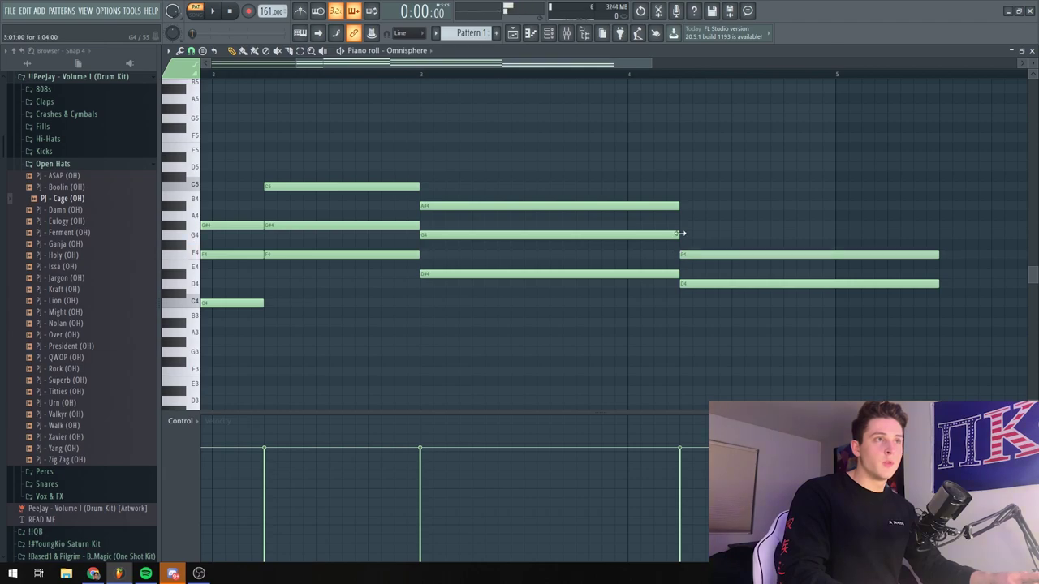
{"action": "left_click", "coordinate": [684, 226]}
{"action": "key", "text": "space"}
{"action": "scroll", "coordinate": [453, 79], "scroll_direction": "down", "scroll_amount": 3}
{"action": "left_click_drag", "start_coordinate": [598, 321], "coordinate": [568, 227]}
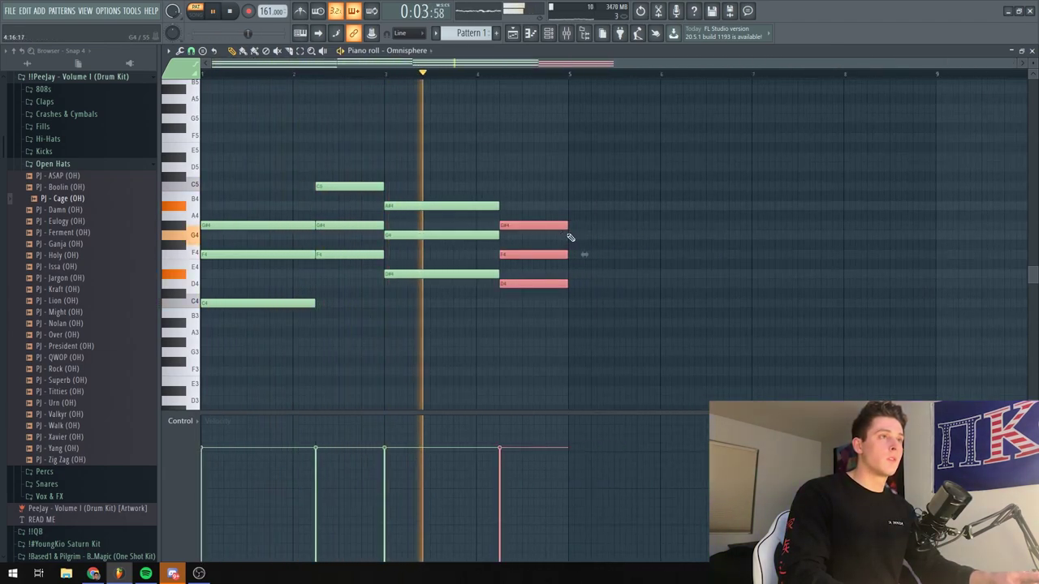
Turn on the metronome, play the four-chord progression back and stop playback
{"action": "key", "text": "space"}
{"action": "key", "text": "space"}
{"action": "left_click", "coordinate": [300, 11]}
{"action": "key", "text": "space"}
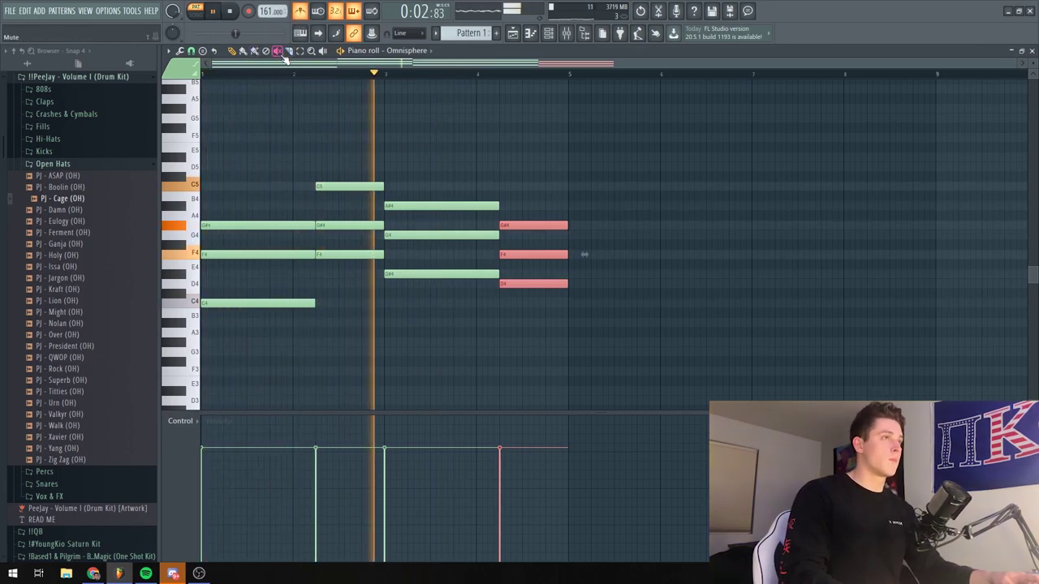
{"action": "left_click", "coordinate": [411, 132], "text": "ctrl"}
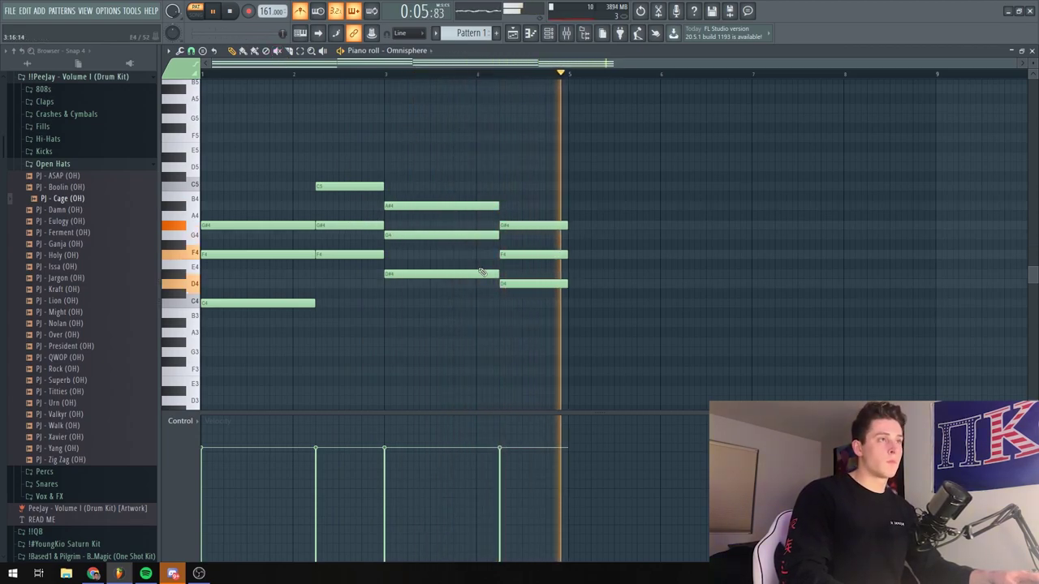
{"action": "scroll", "coordinate": [305, 82], "scroll_direction": "up", "scroll_amount": 1}
{"action": "key", "text": "space"}
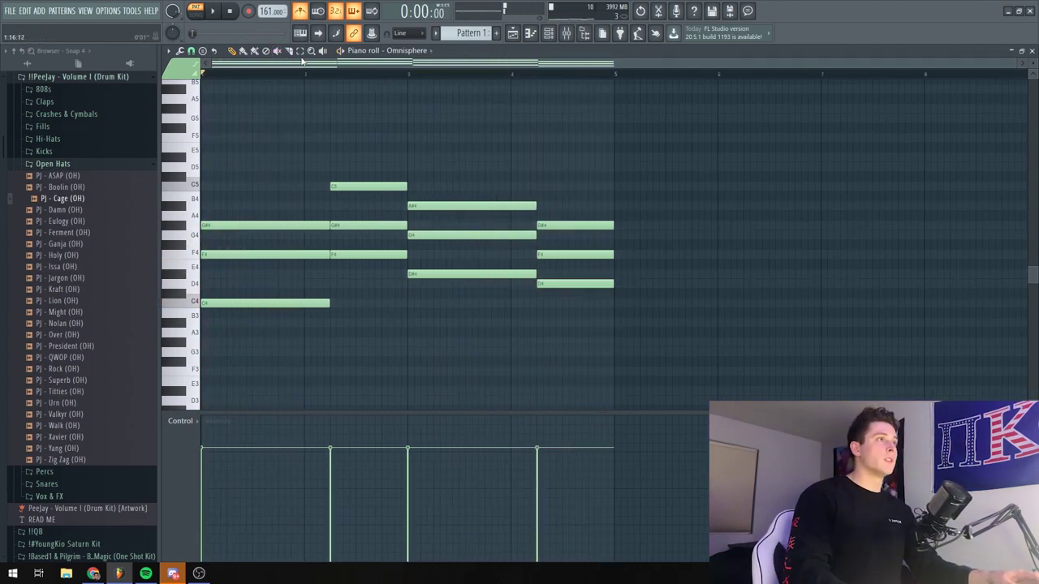
Move the first chord's middle note to D#4 and its top note to G4, and play the progression
{"action": "left_click_drag", "start_coordinate": [224, 268], "coordinate": [223, 274]}
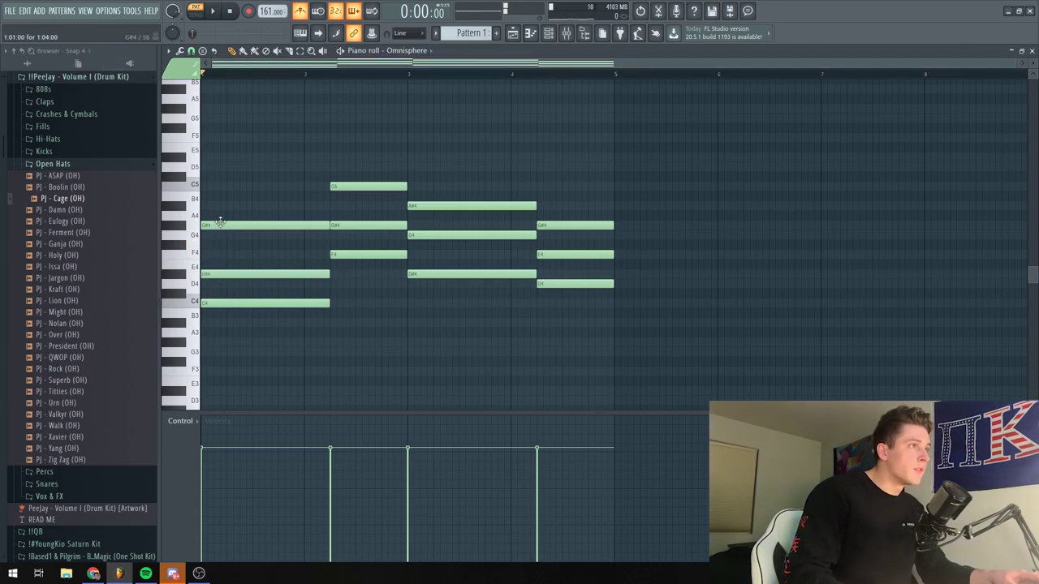
{"action": "left_click_drag", "start_coordinate": [221, 226], "coordinate": [222, 235]}
{"action": "key", "text": "space"}
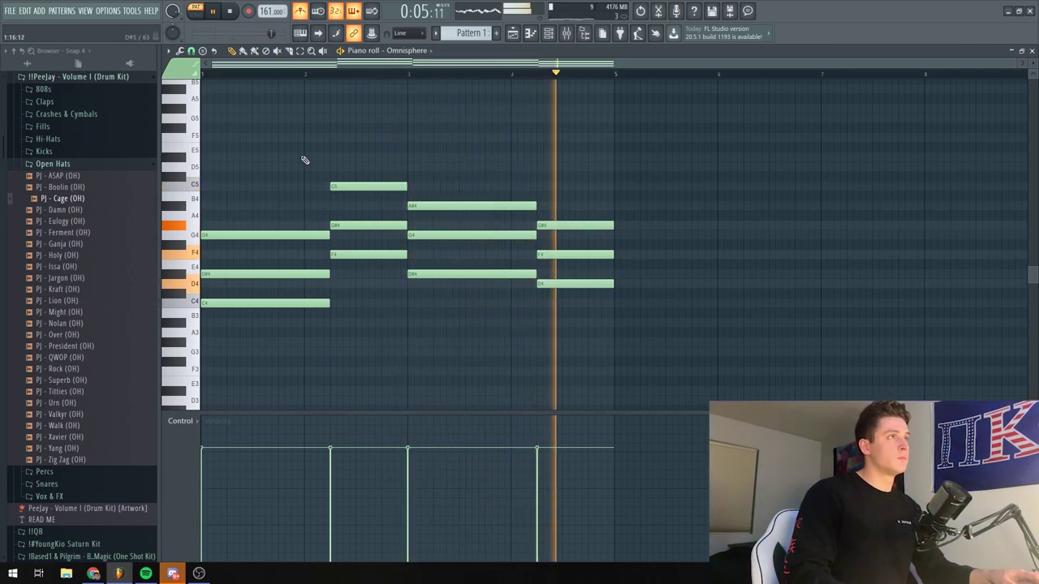
Try G4 and C5 as the fourth chord's upper notes, and delete the whole fourth chord
{"action": "right_click", "coordinate": [557, 226]}
{"action": "left_click_drag", "start_coordinate": [547, 235], "coordinate": [540, 235]}
{"action": "right_click", "coordinate": [546, 254]}
{"action": "left_click", "coordinate": [539, 186]}
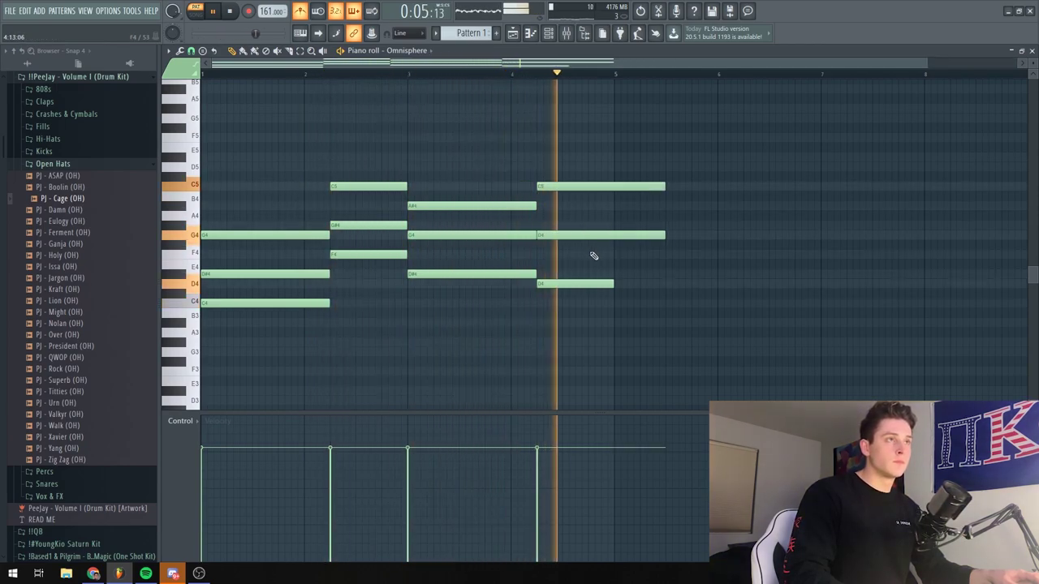
{"action": "right_click", "coordinate": [584, 186]}
{"action": "right_click", "coordinate": [573, 235]}
{"action": "right_click", "coordinate": [556, 289]}
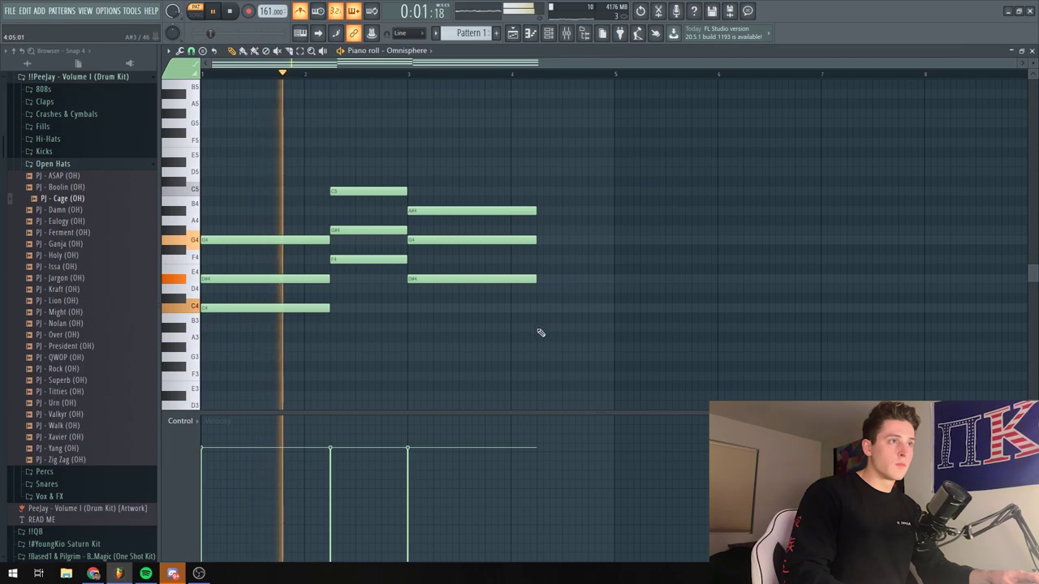
Draw a new fourth chord of A#3, D4 and F4 after the third chord and shorten it to end at bar 5
{"action": "left_click", "coordinate": [538, 328]}
{"action": "left_click", "coordinate": [539, 289]}
{"action": "left_click", "coordinate": [541, 261]}
{"action": "left_click_drag", "start_coordinate": [608, 389], "coordinate": [611, 230]}
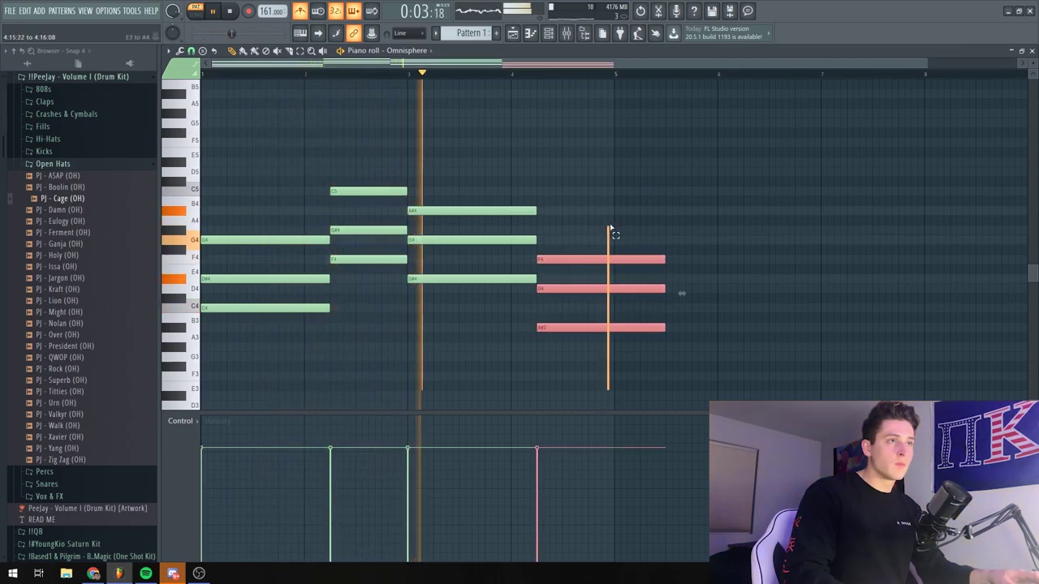
{"action": "left_click_drag", "start_coordinate": [664, 261], "coordinate": [615, 264]}
{"action": "left_click", "coordinate": [698, 260]}
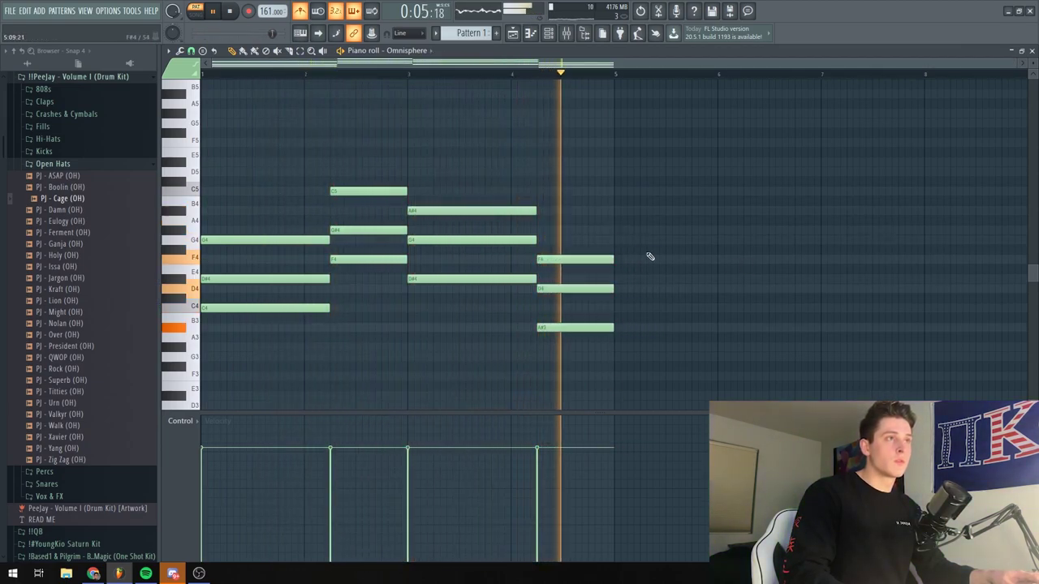
Duplicate the fourth chord's F4 note one octave higher at F5
{"action": "left_click", "coordinate": [557, 259]}
{"action": "key", "text": "ctrl+c"}
{"action": "key", "text": "ctrl+v"}
{"action": "key", "text": "ctrl+Up"}
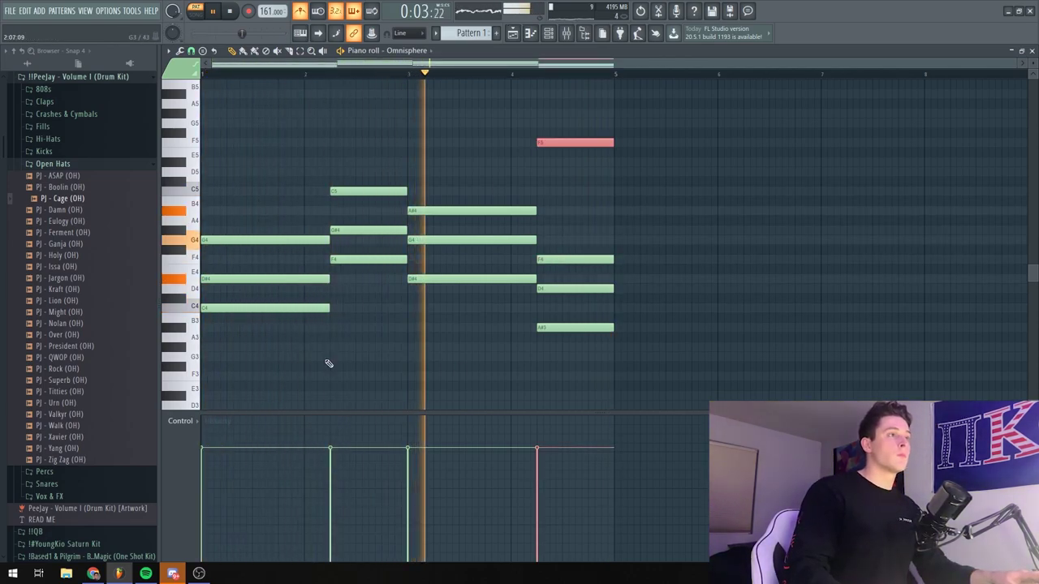
Duplicate the lowest note of each of the four chords one octave lower as bass notes
{"action": "left_click", "coordinate": [324, 308], "text": "ctrl"}
{"action": "left_click", "coordinate": [471, 278], "text": "ctrl"}
{"action": "left_click", "coordinate": [572, 327], "text": "ctrl"}
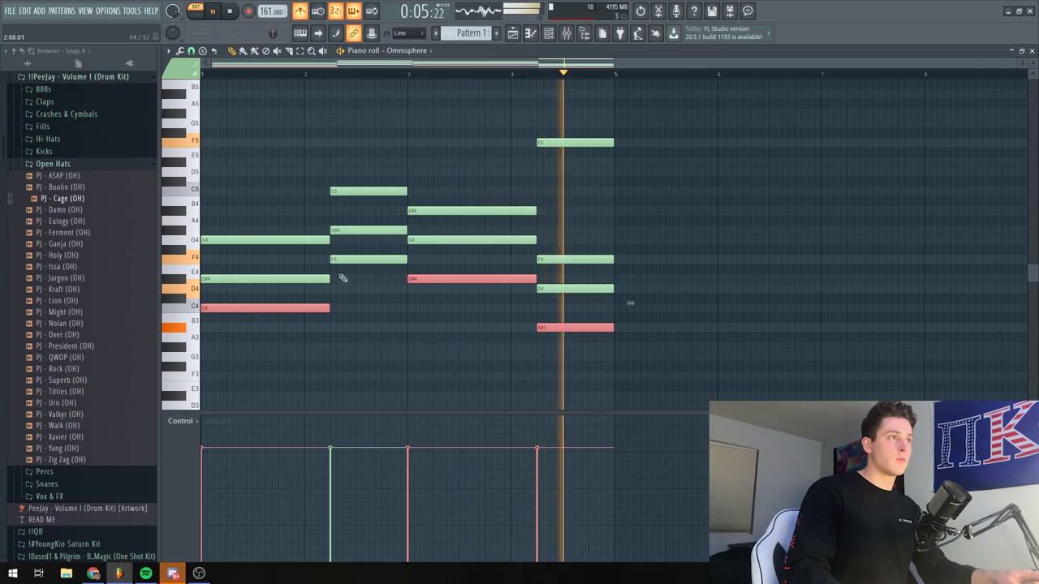
{"action": "left_click", "coordinate": [374, 259], "text": "ctrl"}
{"action": "key", "text": "ctrl+c"}
{"action": "key", "text": "ctrl+v"}
{"action": "key", "text": "ctrl+Down"}
Delete the F5 note above the fourth chord and add a C5 note to that chord instead
{"action": "right_click", "coordinate": [594, 165]}
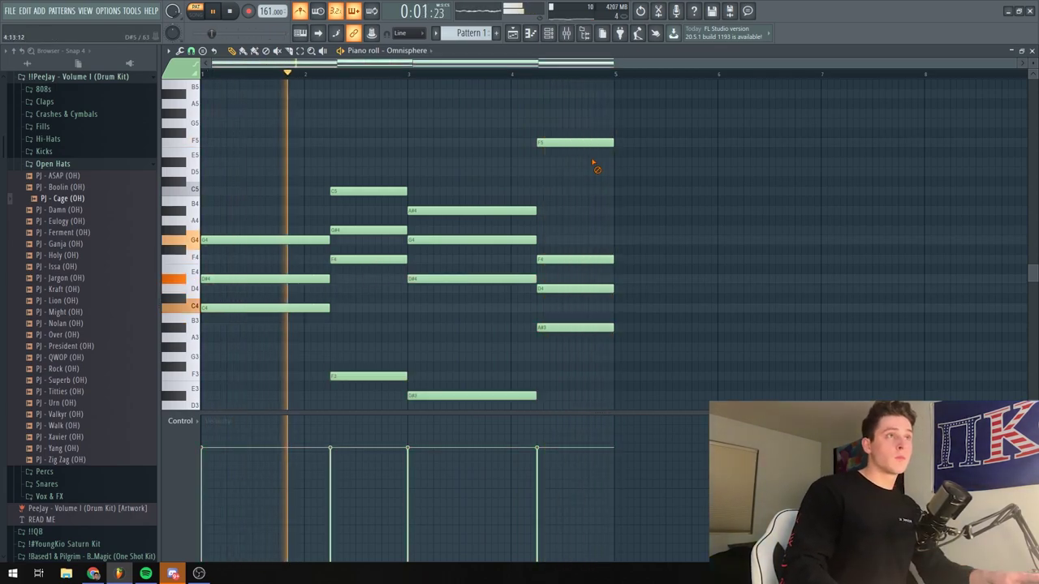
{"action": "right_click", "coordinate": [582, 143]}
{"action": "left_click", "coordinate": [542, 192]}
{"action": "scroll", "coordinate": [559, 324], "scroll_direction": "down", "scroll_amount": 4}
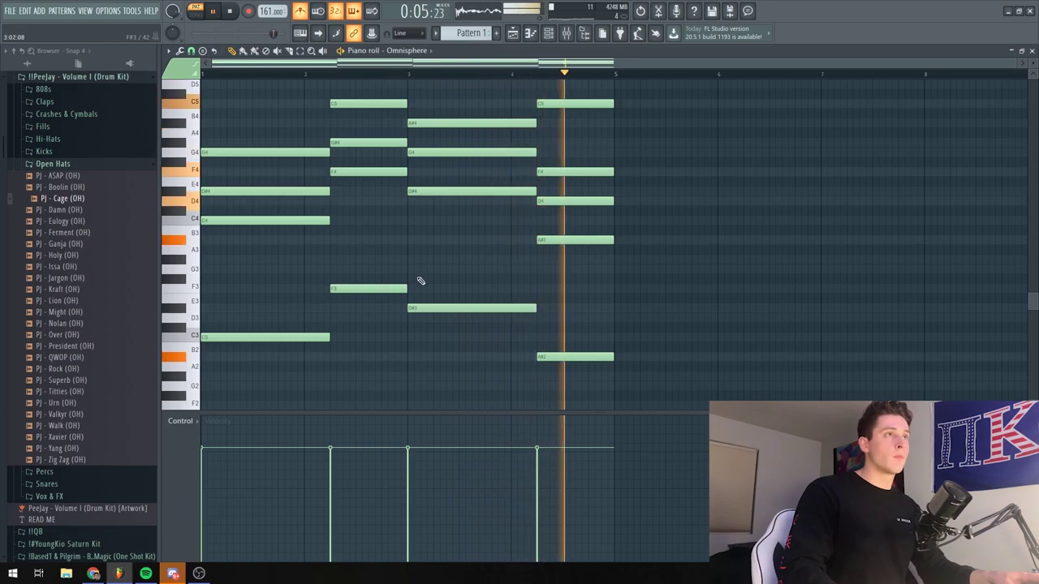
{"action": "scroll", "coordinate": [529, 242], "scroll_direction": "up", "scroll_amount": 3}
{"action": "scroll", "coordinate": [228, 197], "scroll_direction": "up", "scroll_amount": 3}
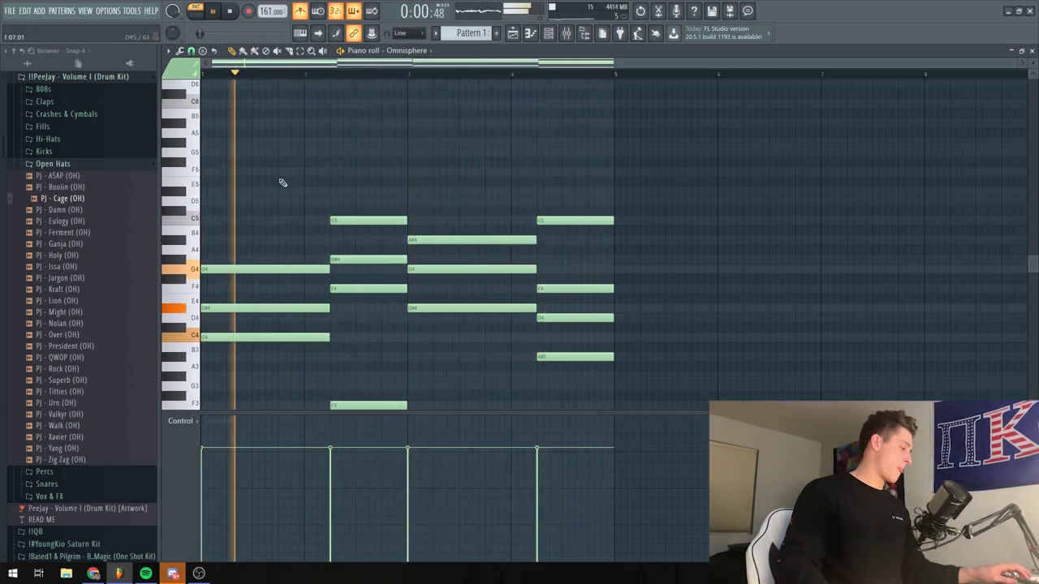
Record two trial takes of a melody above the chords and undo each one
{"action": "scroll", "coordinate": [300, 194], "scroll_direction": "up", "scroll_amount": 4}
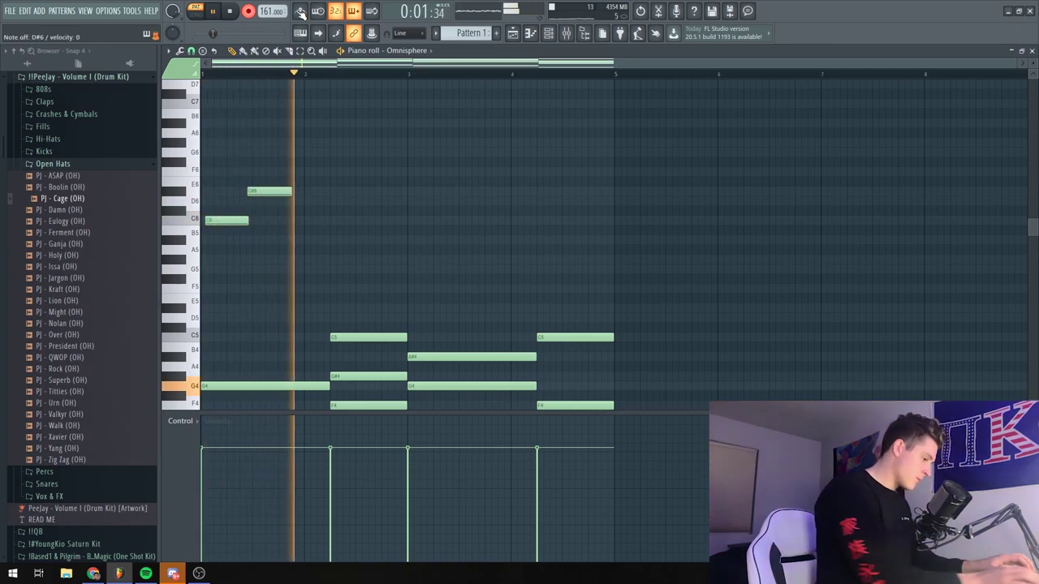
{"action": "key", "text": "space"}
{"action": "key", "text": "ctrl+z"}
{"action": "key", "text": "space"}
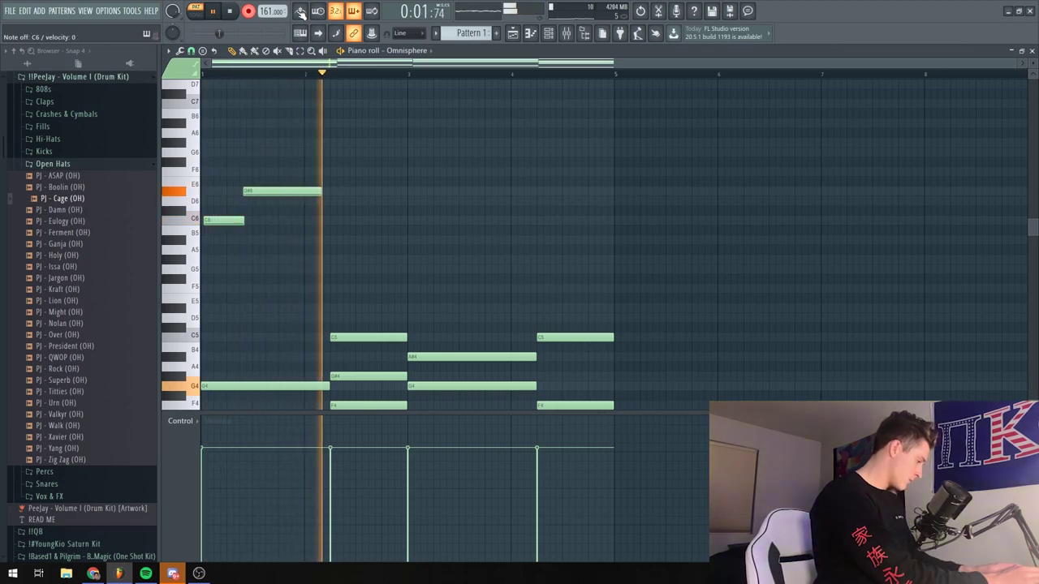
{"action": "key", "text": "space"}
{"action": "key", "text": "ctrl+z"}
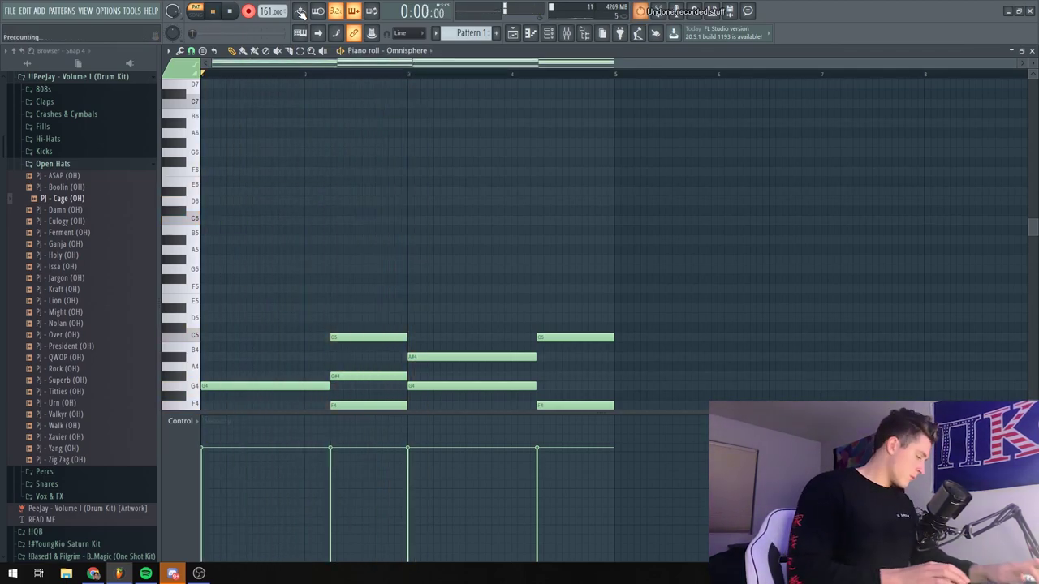
Record a melody of C6, D#6, A#6, G#6, G6, D#6 and F6 over the chords and quantize it
{"action": "key", "text": "space"}
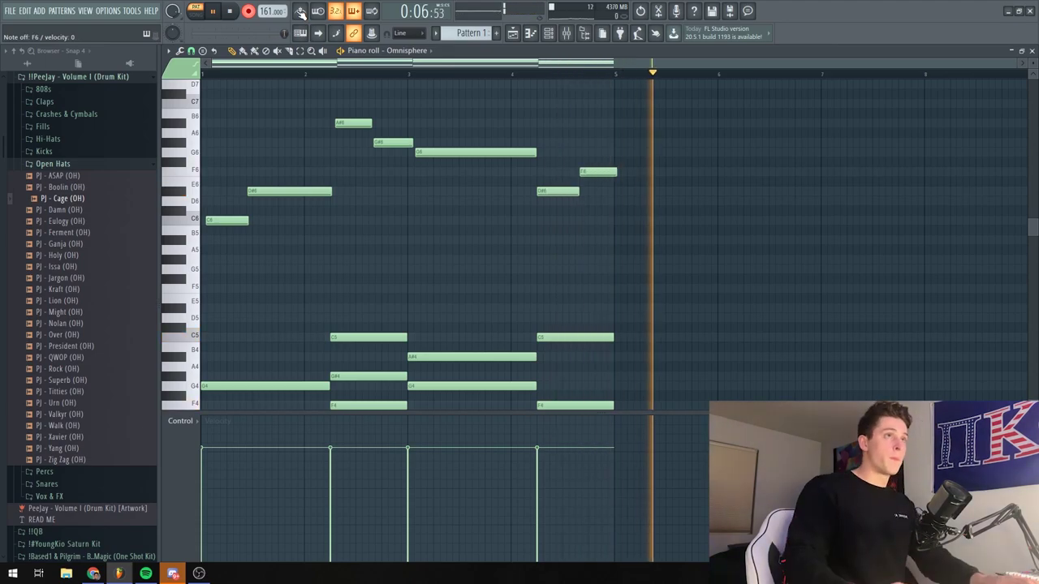
{"action": "key", "text": "space"}
{"action": "left_click_drag", "start_coordinate": [208, 265], "coordinate": [603, 101]}
{"action": "key", "text": "ctrl+a"}
{"action": "key", "text": "ctrl+q"}
{"action": "left_click", "coordinate": [395, 231], "text": "ctrl"}
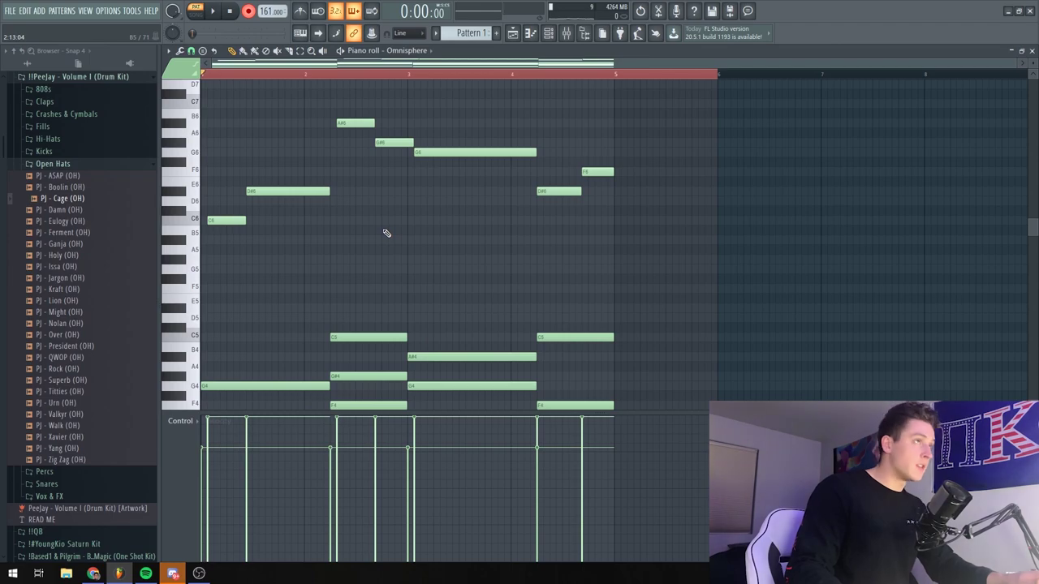
Clear the time selection, move the melody's C6 to the start of bar 1 and begin the D#6 directly after it
{"action": "left_click", "coordinate": [213, 73]}
{"action": "key", "text": "space"}
{"action": "key", "text": "space"}
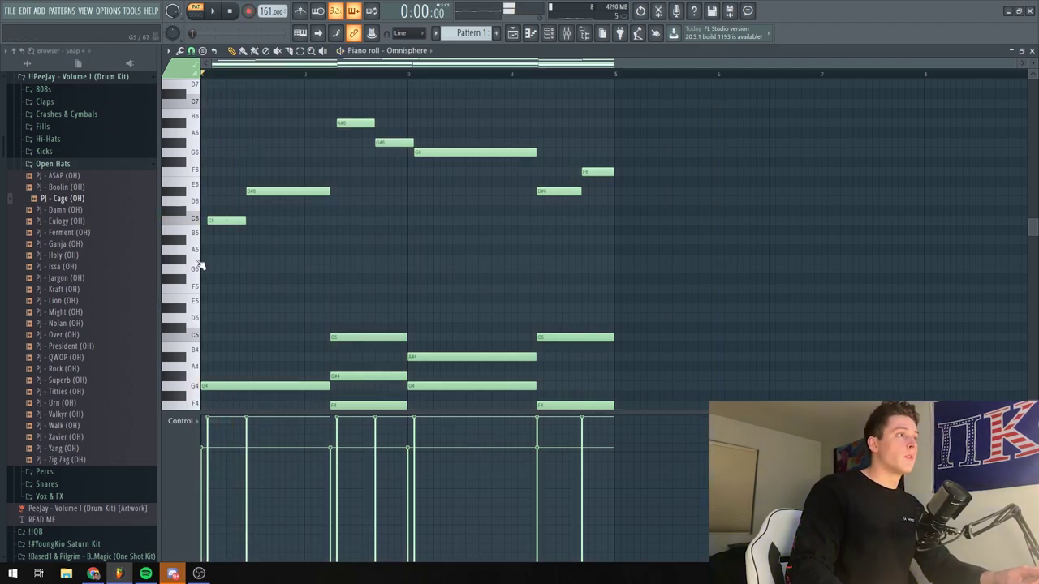
{"action": "key", "text": "space"}
{"action": "key", "text": "space"}
{"action": "left_click_drag", "start_coordinate": [321, 190], "coordinate": [328, 190]}
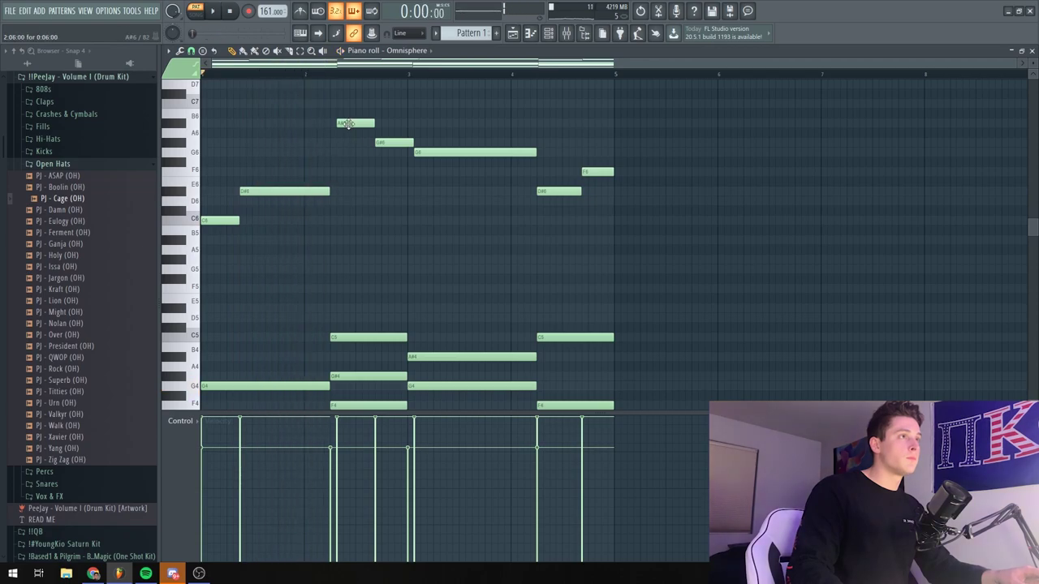
Shift the remaining melody notes from A#6 to the final F6 slightly earlier to line up with the chord changes
{"action": "key", "text": "space"}
{"action": "left_click_drag", "start_coordinate": [403, 142], "coordinate": [367, 144]}
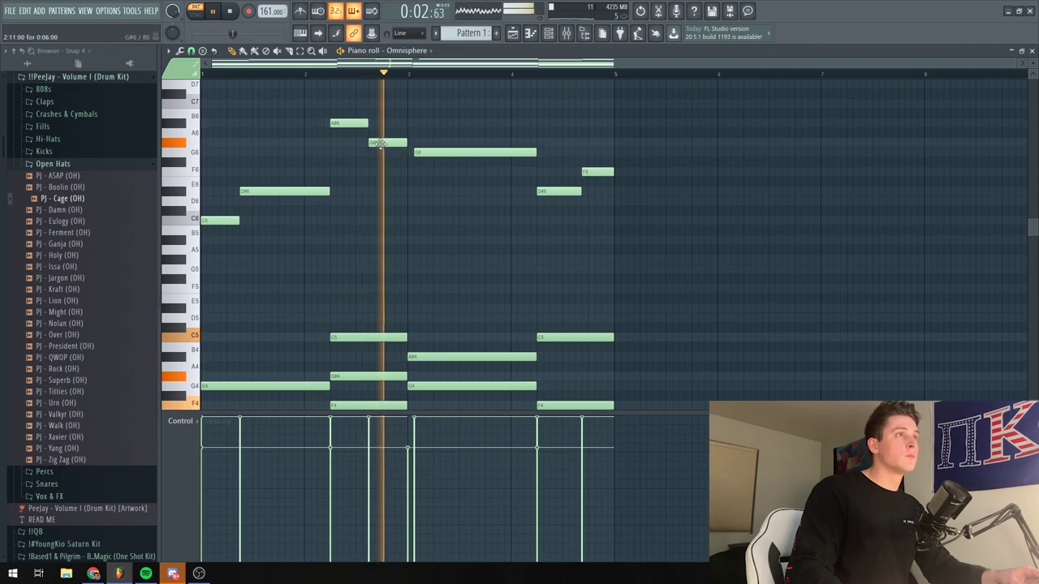
{"action": "key", "text": "space"}
{"action": "left_click_drag", "start_coordinate": [530, 153], "coordinate": [536, 153]}
{"action": "left_click_drag", "start_coordinate": [606, 173], "coordinate": [223, 138]}
Select all melody notes and lower their velocity to slightly above the chords' velocity, checking it in playback
{"action": "left_click_drag", "start_coordinate": [216, 262], "coordinate": [552, 115]}
{"action": "key", "text": "space"}
{"action": "scroll", "coordinate": [477, 215], "scroll_direction": "down", "scroll_amount": 2}
{"action": "key", "text": "space"}
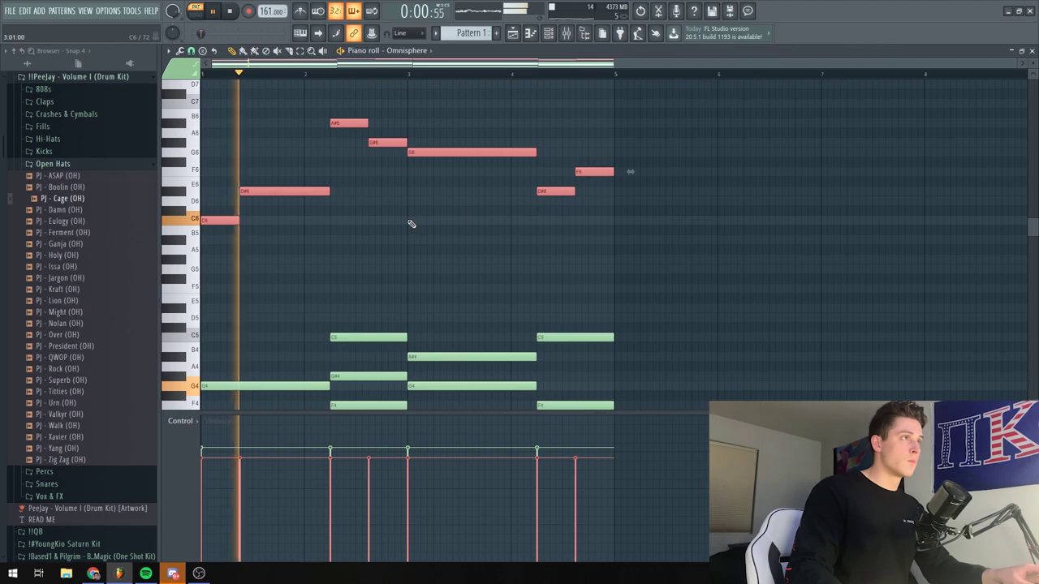
{"action": "scroll", "coordinate": [409, 225], "scroll_direction": "up", "scroll_amount": 2}
{"action": "key", "text": "space"}
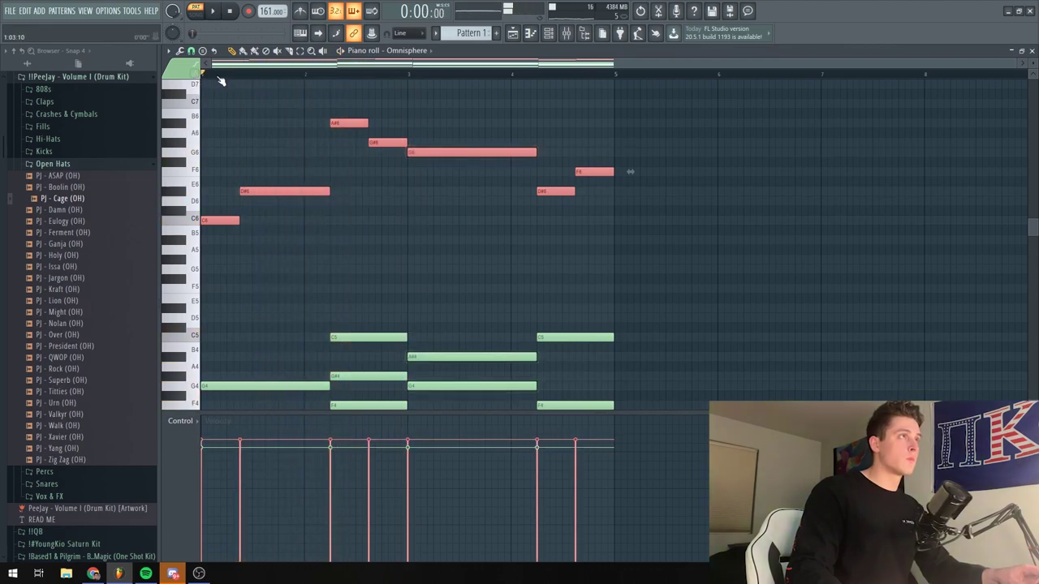
{"action": "left_click", "coordinate": [293, 232]}
{"action": "scroll", "coordinate": [300, 178], "scroll_direction": "up", "scroll_amount": 2}
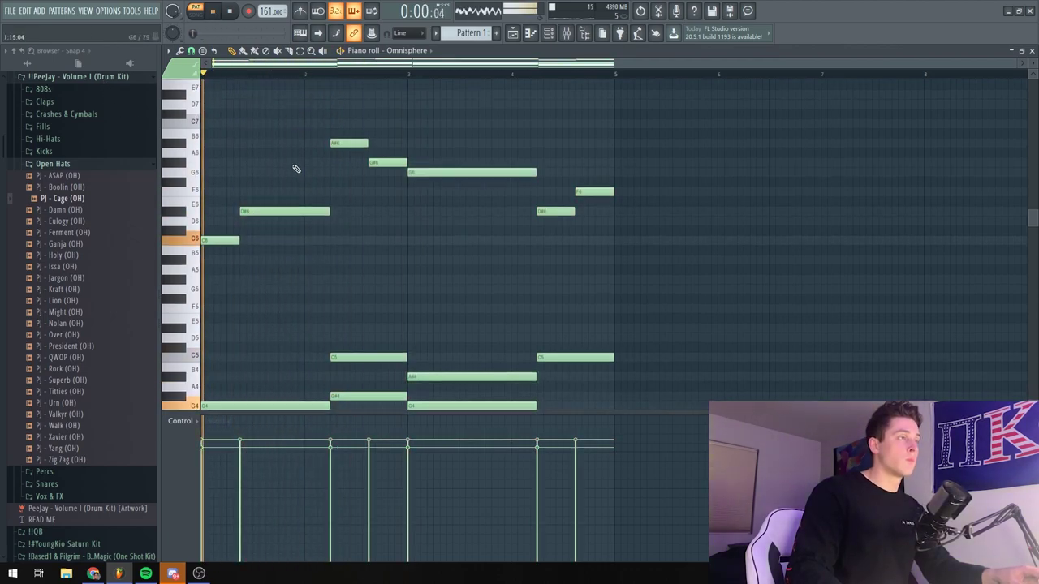
Add a very short G#6 grace note immediately before the melody's A#6 and play it back
{"action": "scroll", "coordinate": [317, 211], "scroll_direction": "up", "scroll_amount": 2}
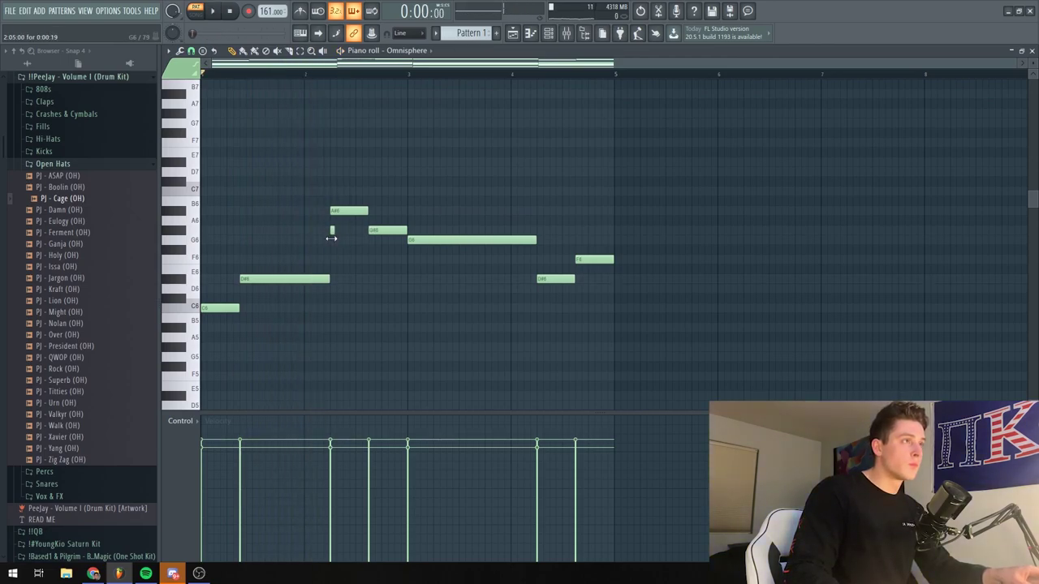
{"action": "key", "text": "space"}
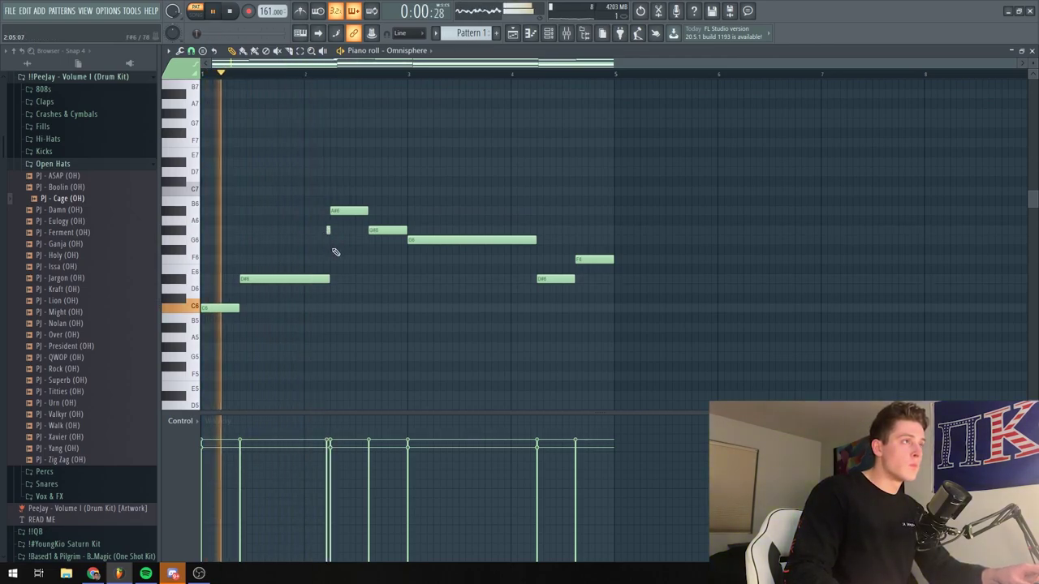
{"action": "key", "text": "space"}
{"action": "key", "text": "space"}
Try a very short grace note just before the G6 at bar 3, moving it up to A#6, and remove it
{"action": "scroll", "coordinate": [339, 75], "scroll_direction": "up", "scroll_amount": 3}
{"action": "key", "text": "space"}
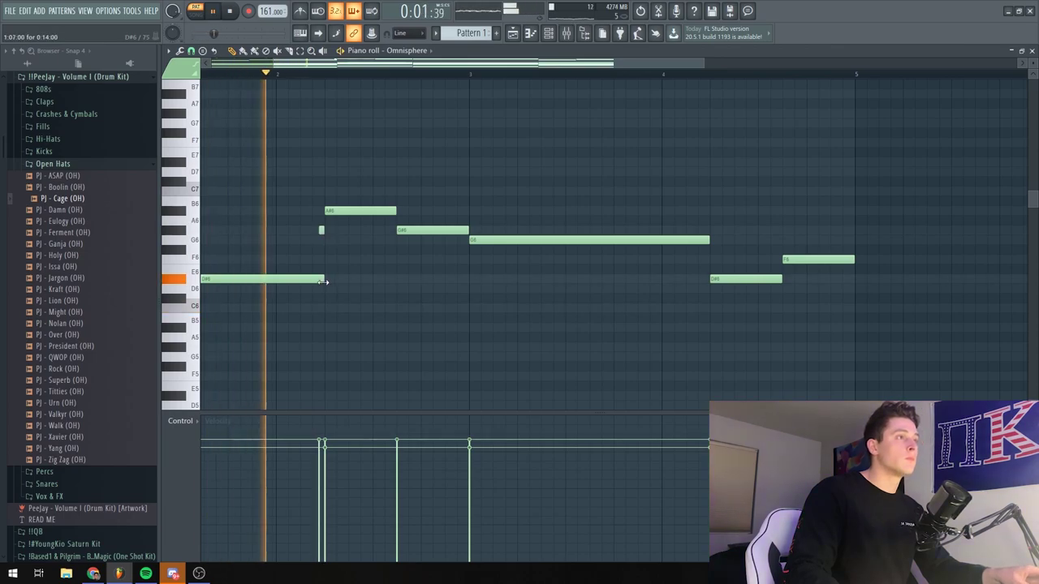
{"action": "key", "text": "space"}
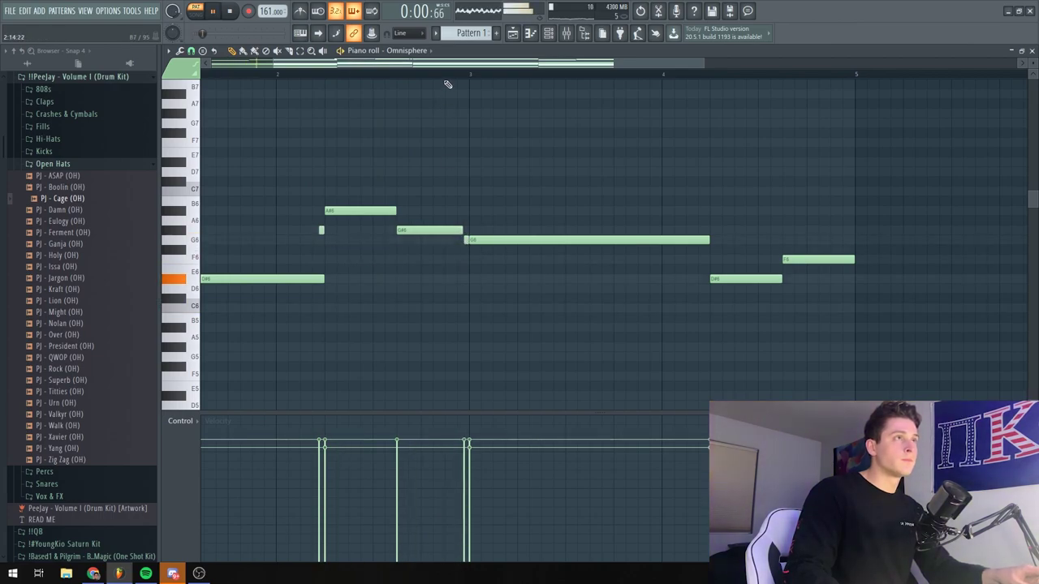
{"action": "left_click", "coordinate": [466, 210]}
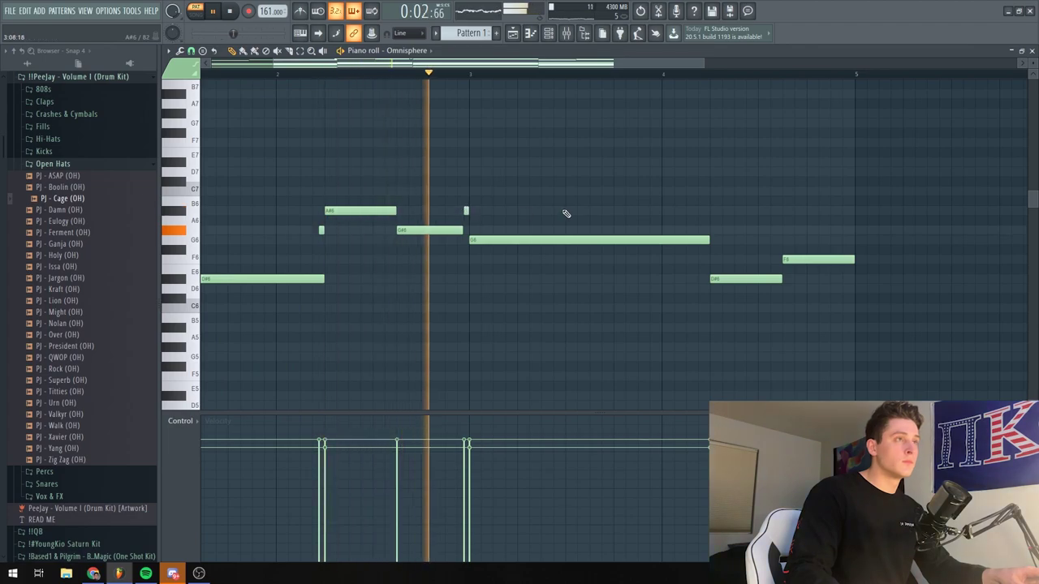
{"action": "scroll", "coordinate": [476, 204], "scroll_direction": "down", "scroll_amount": 2}
{"action": "key", "text": "space"}
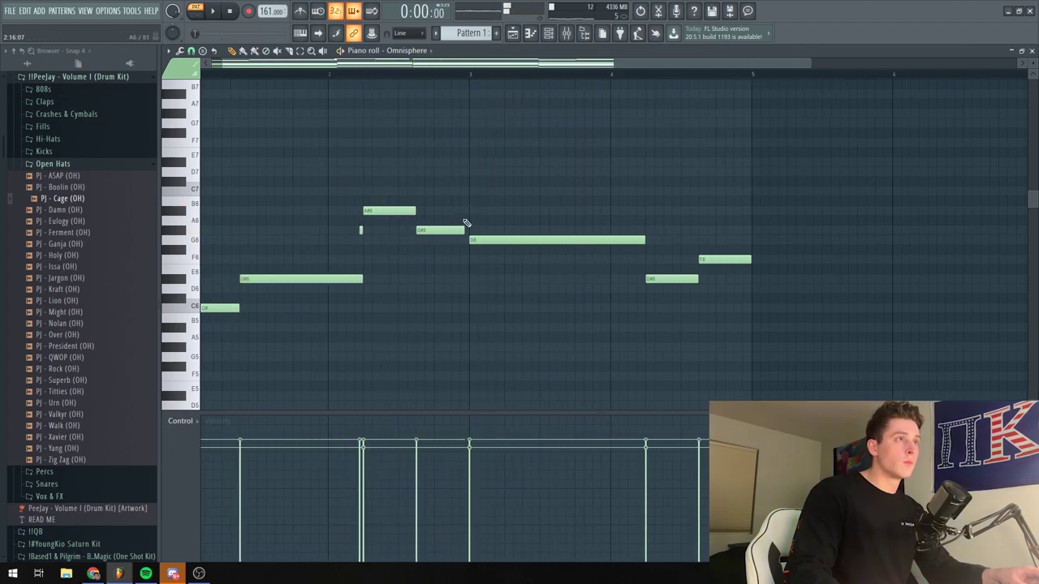
Shorten the long G6 slightly and add a very short grace note before the following D#6, lowered three semitones to D6
{"action": "left_click", "coordinate": [643, 258]}
{"action": "left_click_drag", "start_coordinate": [642, 241], "coordinate": [638, 240]}
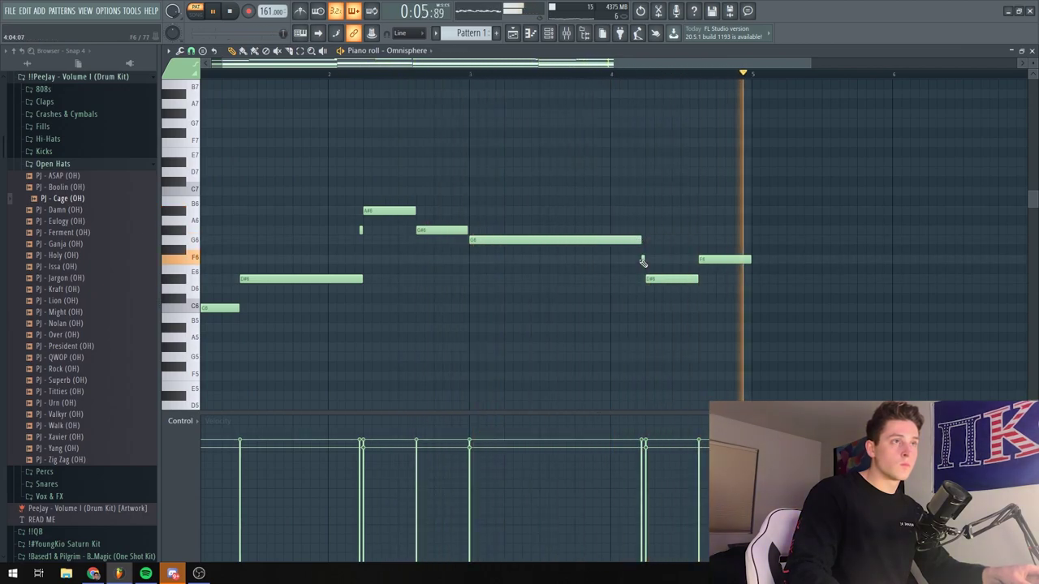
{"action": "left_click_drag", "start_coordinate": [639, 254], "coordinate": [653, 265]}
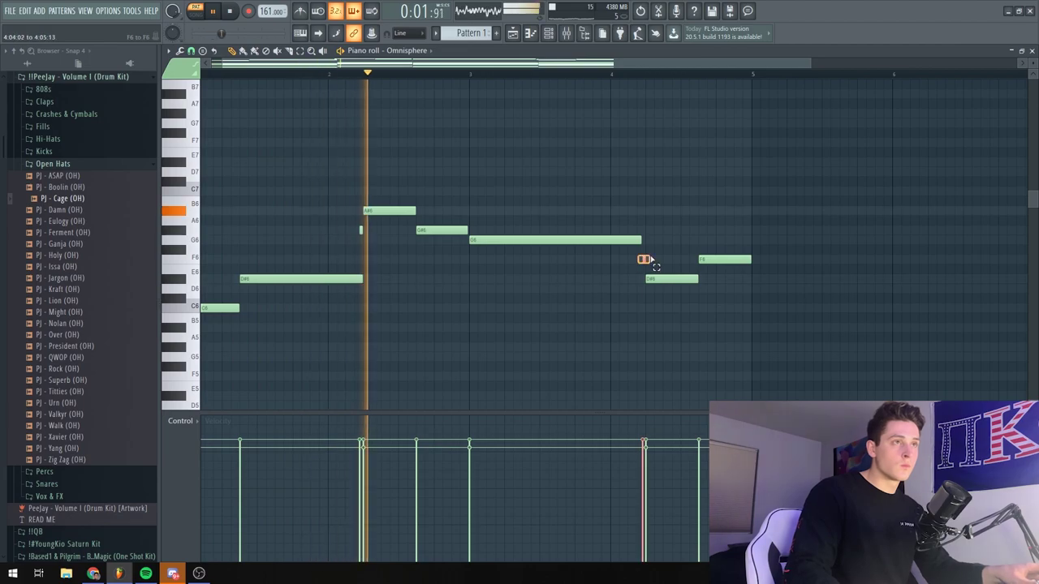
{"action": "key", "text": "shift+Down"}
{"action": "key", "text": "shift+Down"}
{"action": "key", "text": "shift+Down"}
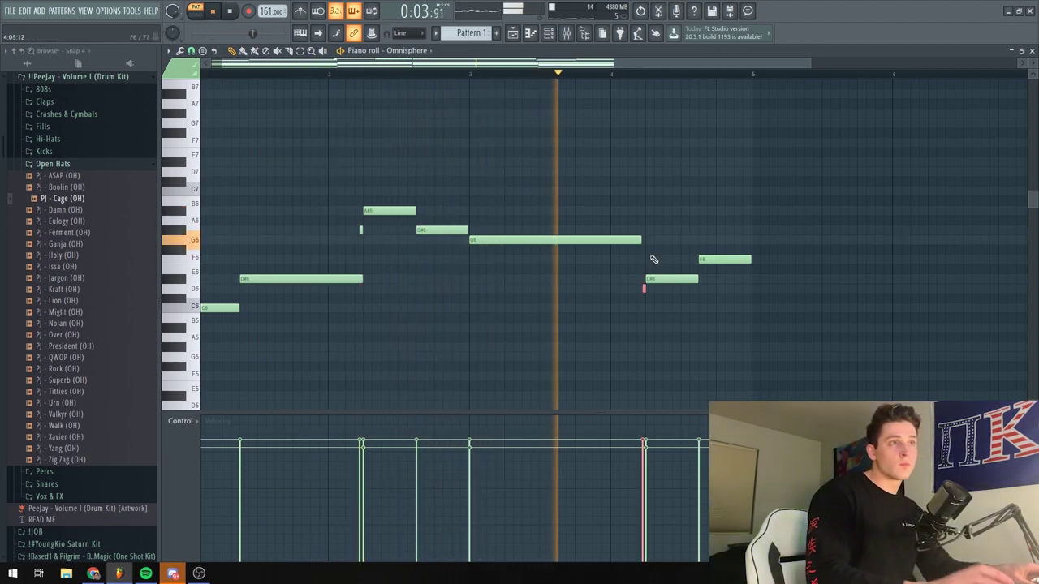
{"action": "scroll", "coordinate": [465, 79], "scroll_direction": "down", "scroll_amount": 2}
Route the Omnisphere channel to mixer track 1 and open the mixer
{"action": "left_click", "coordinate": [462, 141], "text": "ctrl"}
{"action": "key", "text": "F6"}
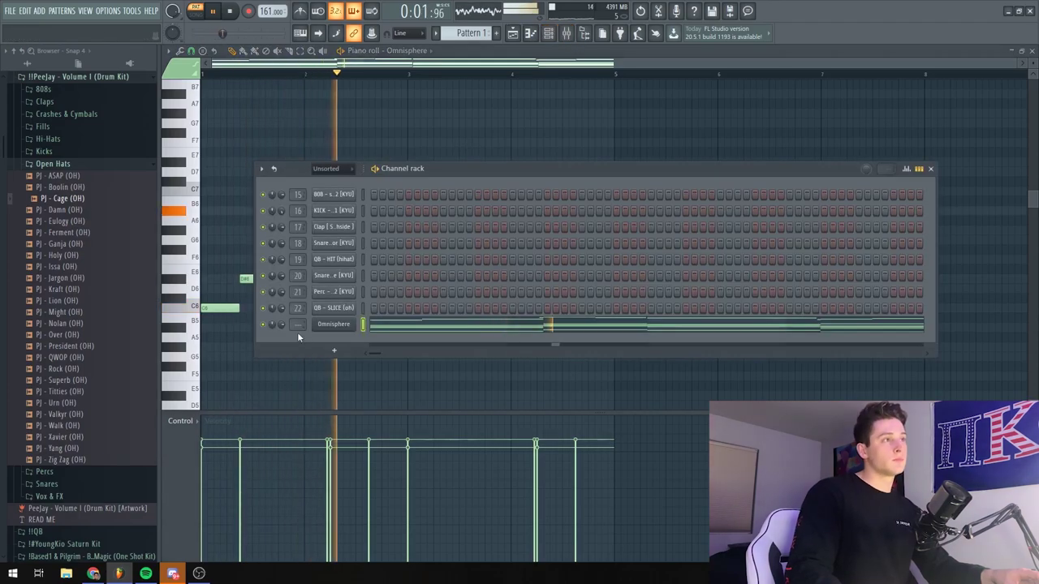
{"action": "left_click_drag", "start_coordinate": [298, 323], "coordinate": [298, 317]}
{"action": "key", "text": "space"}
{"action": "key", "text": "space"}
{"action": "left_click", "coordinate": [567, 34]}
{"action": "key", "text": "space"}
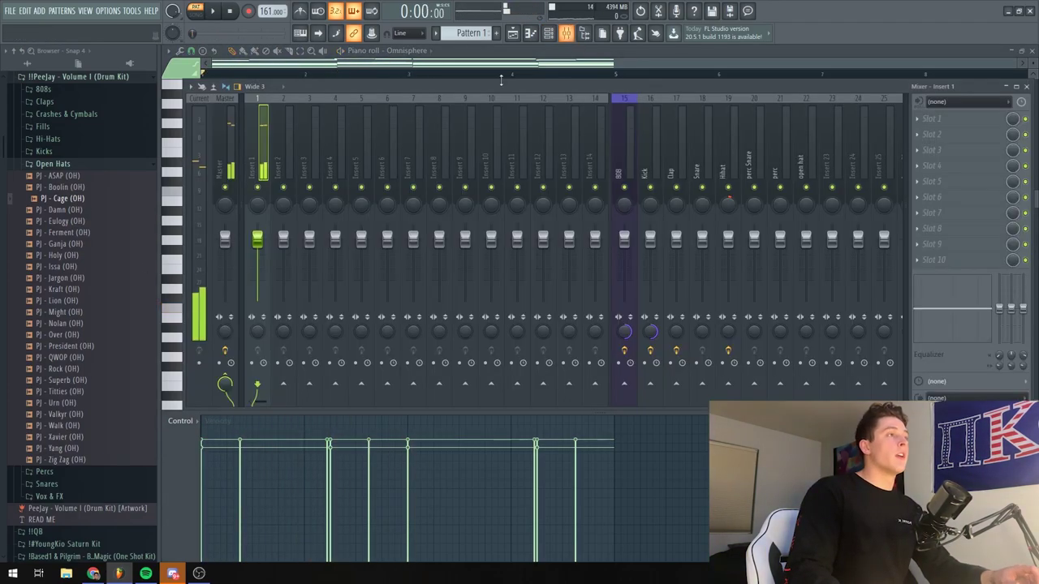
Load RC-20 Retro Color on insert 1 with Distort at about 22%, Space enabled and the low cut at about 119 Hz
{"action": "left_click", "coordinate": [953, 122]}
{"action": "left_click", "coordinate": [656, 109]}
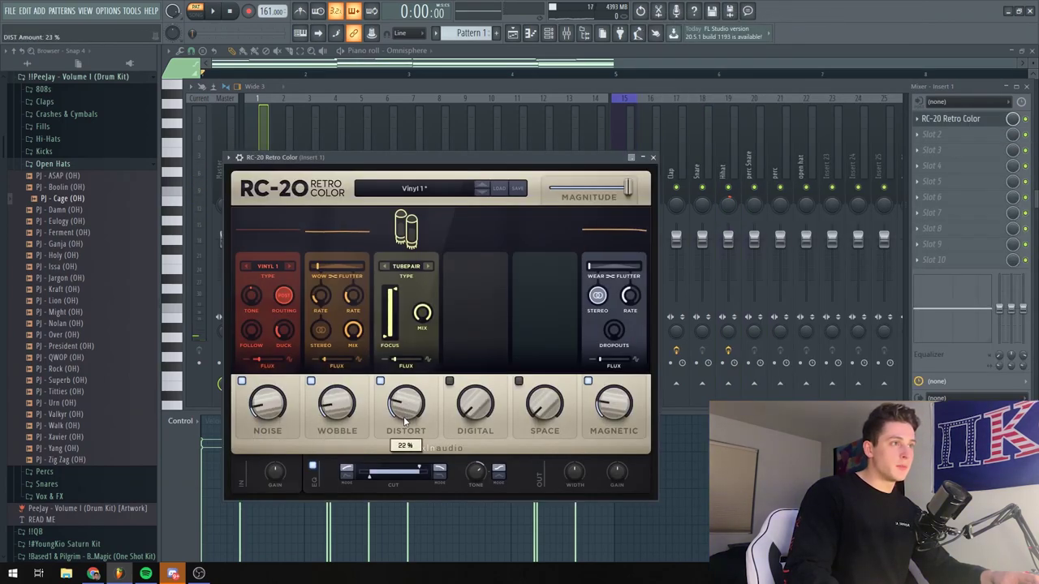
{"action": "left_click", "coordinate": [520, 381]}
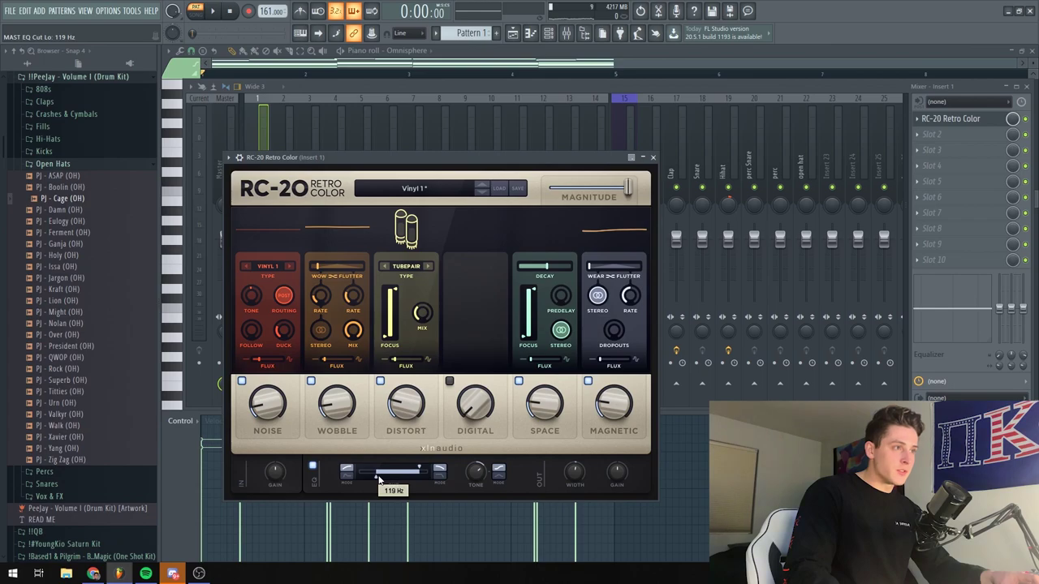
{"action": "left_click", "coordinate": [653, 157]}
Play back the chords and melody through RC-20 Retro Color and review the effect's settings
{"action": "key", "text": "space"}
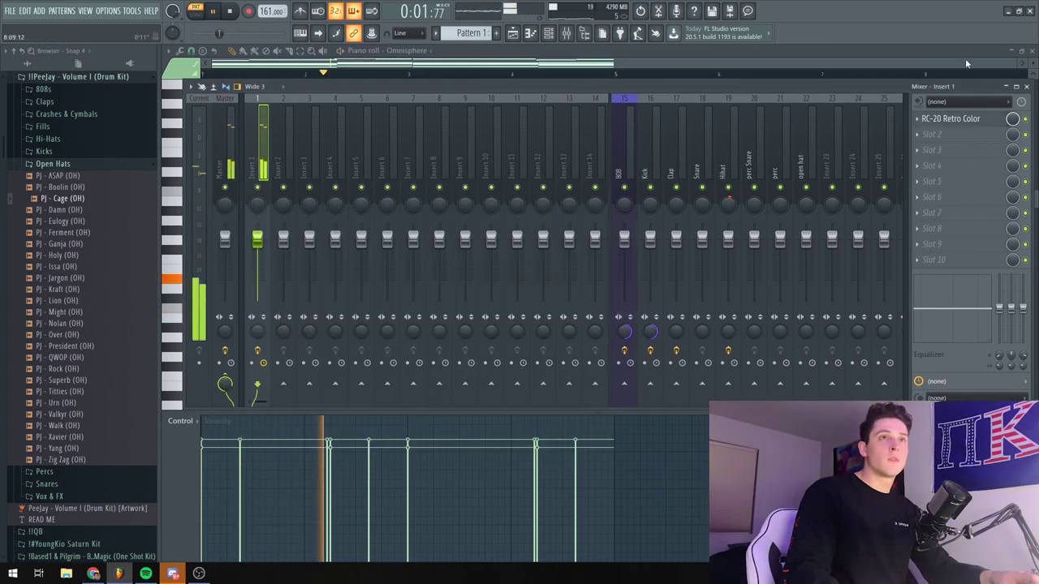
{"action": "left_click", "coordinate": [951, 118]}
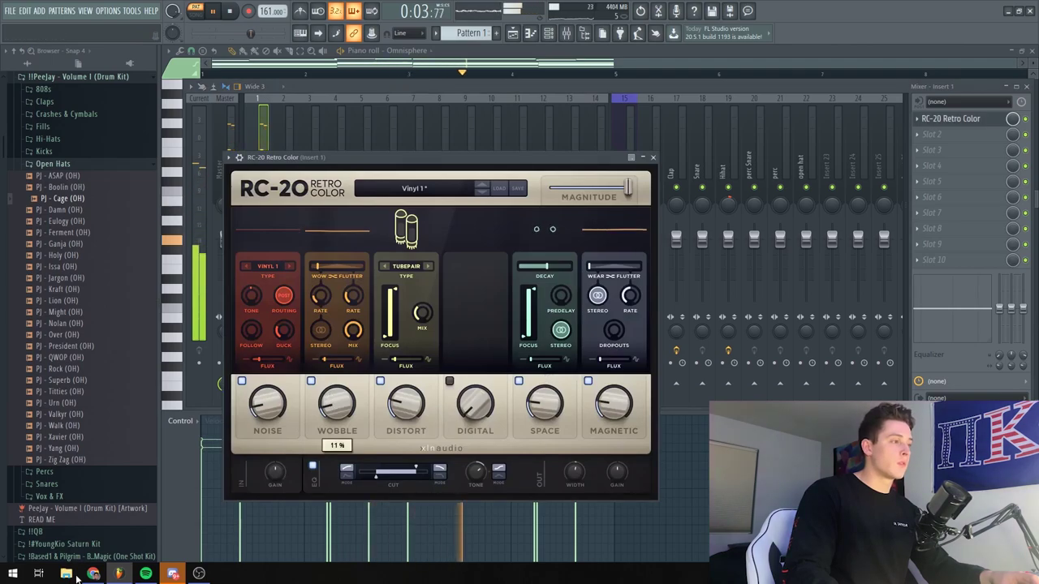
{"action": "left_click", "coordinate": [93, 574]}
{"action": "left_click", "coordinate": [173, 574]}
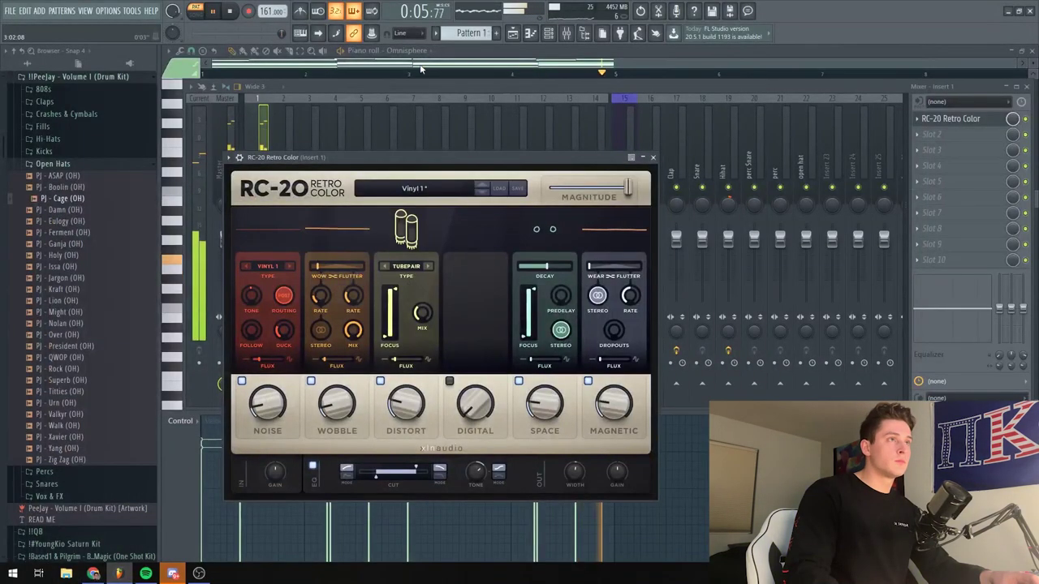
{"action": "left_click", "coordinate": [653, 158]}
{"action": "key", "text": "space"}
Add a second Omnisphere instrument to the channel rack
{"action": "left_click", "coordinate": [569, 35]}
{"action": "left_click", "coordinate": [568, 35]}
{"action": "left_click", "coordinate": [549, 34]}
{"action": "left_click", "coordinate": [330, 350]}
{"action": "left_click", "coordinate": [455, 318]}
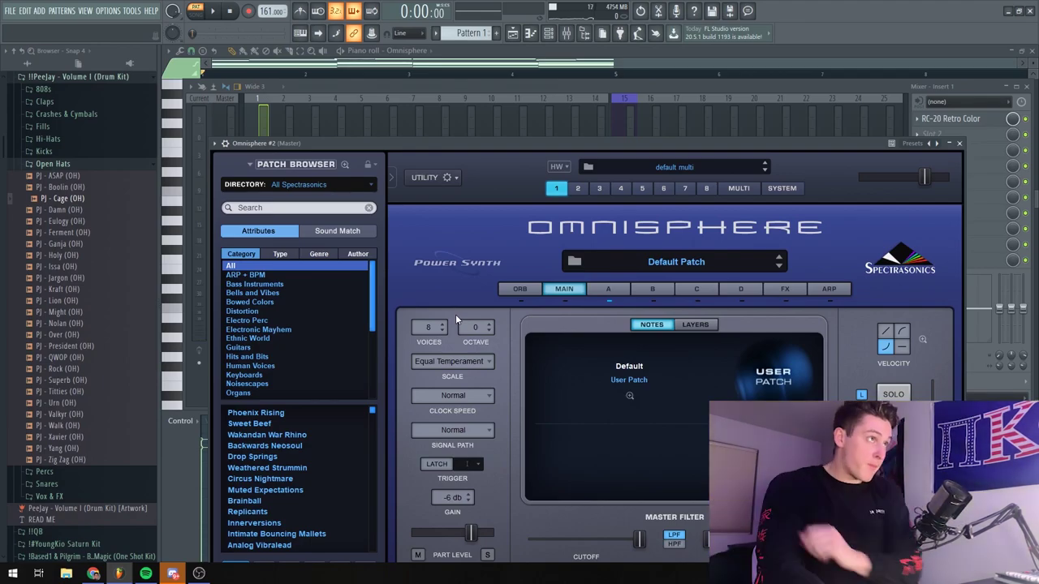
Set the second Omnisphere's patch directory to WavSupply, try the ARP - Ape Escape patch and select Arp - Robbery
{"action": "left_click", "coordinate": [283, 185]}
{"action": "mouse_move", "coordinate": [324, 358]}
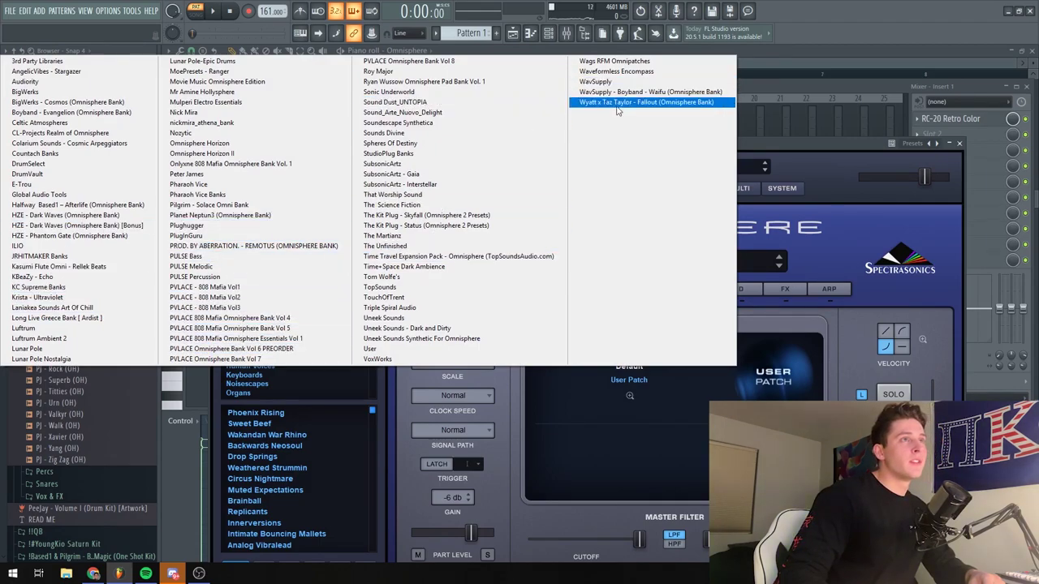
{"action": "left_click", "coordinate": [601, 82]}
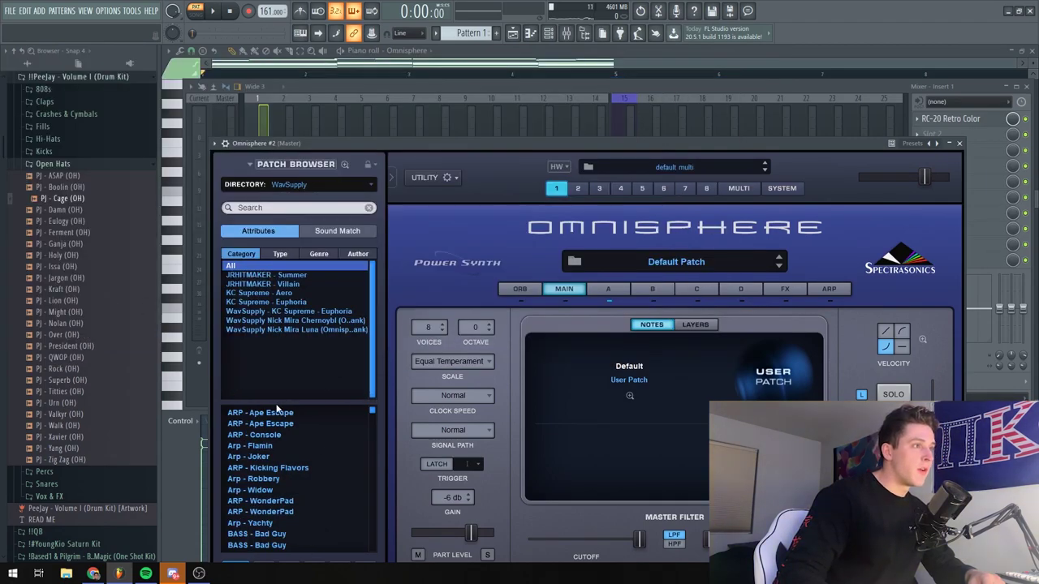
{"action": "key", "text": "Up"}
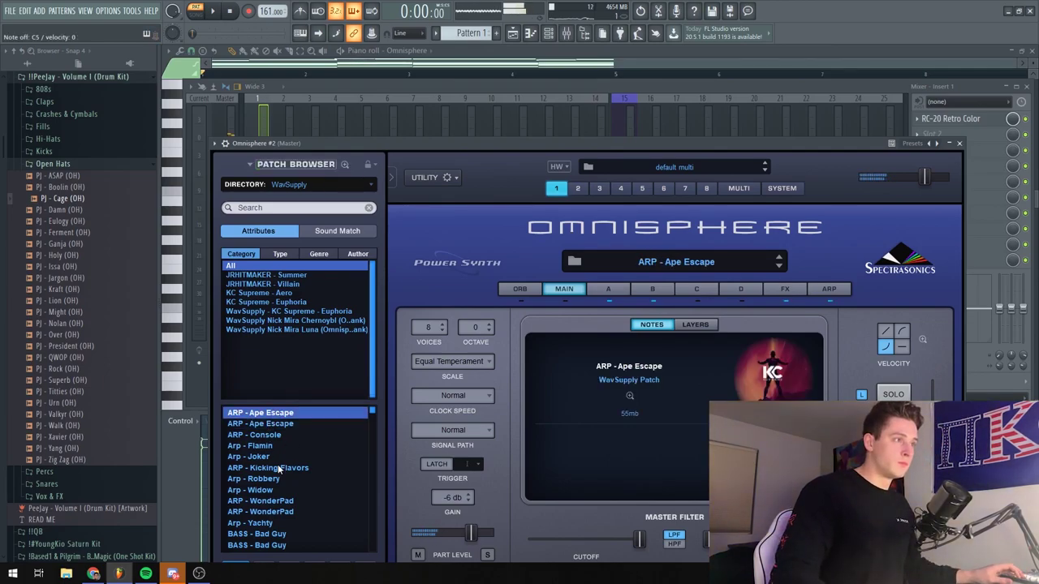
{"action": "left_click", "coordinate": [274, 470]}
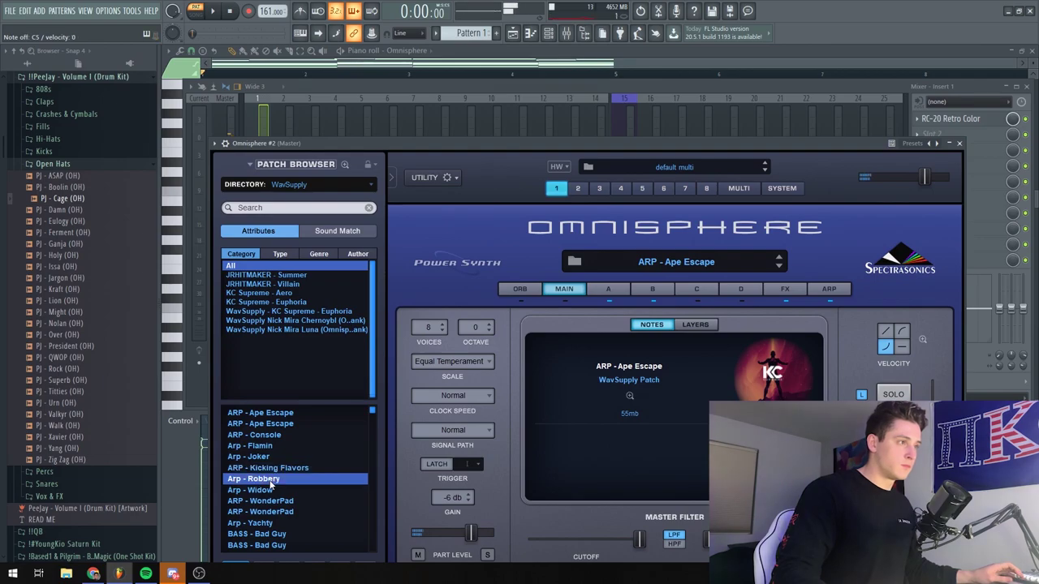
{"action": "left_click", "coordinate": [959, 144]}
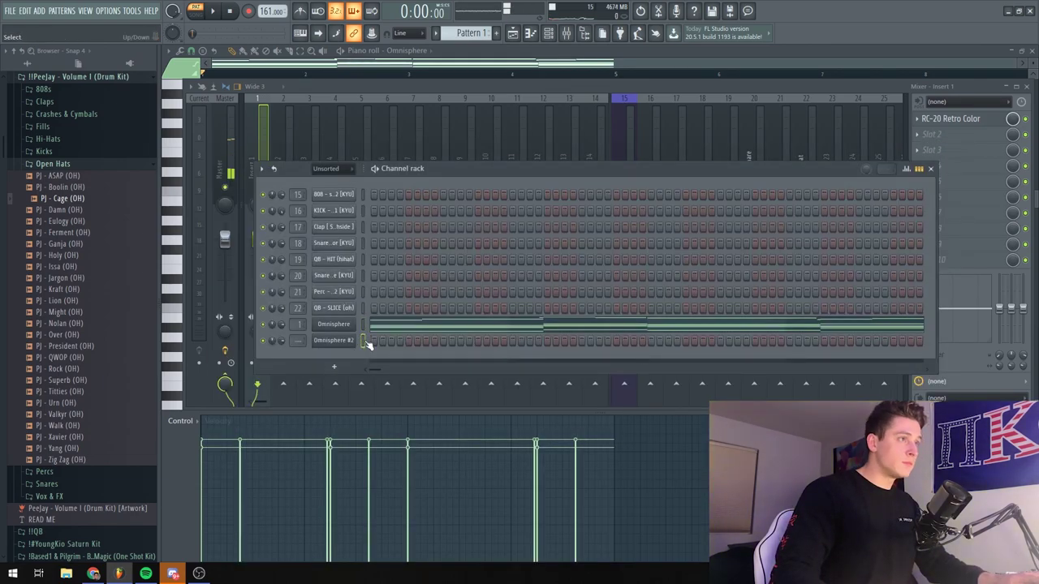
Paste the first Omnisphere's notes into Omnisphere #2 one octave lower and play them back
{"action": "key", "text": "ctrl+v"}
{"action": "key", "text": "space"}
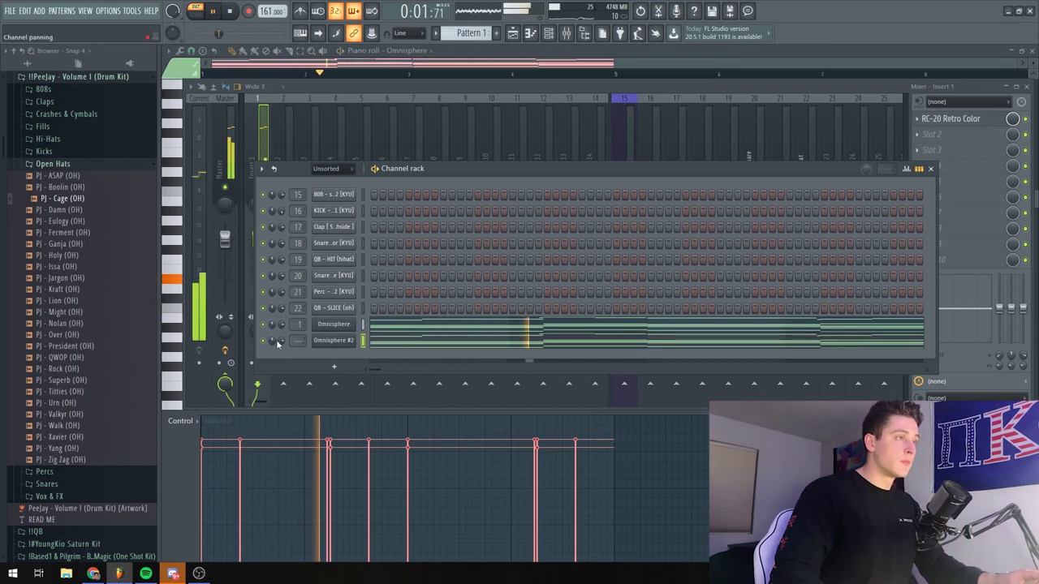
{"action": "left_click", "coordinate": [364, 341]}
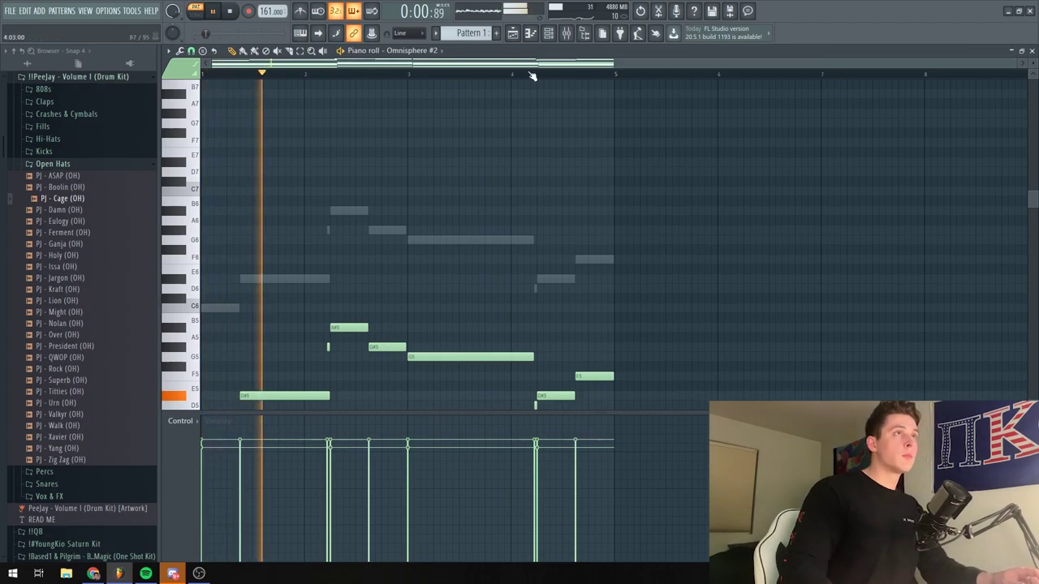
Route Omnisphere #2 to mixer track 2, solo it, and lower insert 1's fader to about -4.1 dB
{"action": "key", "text": "F6"}
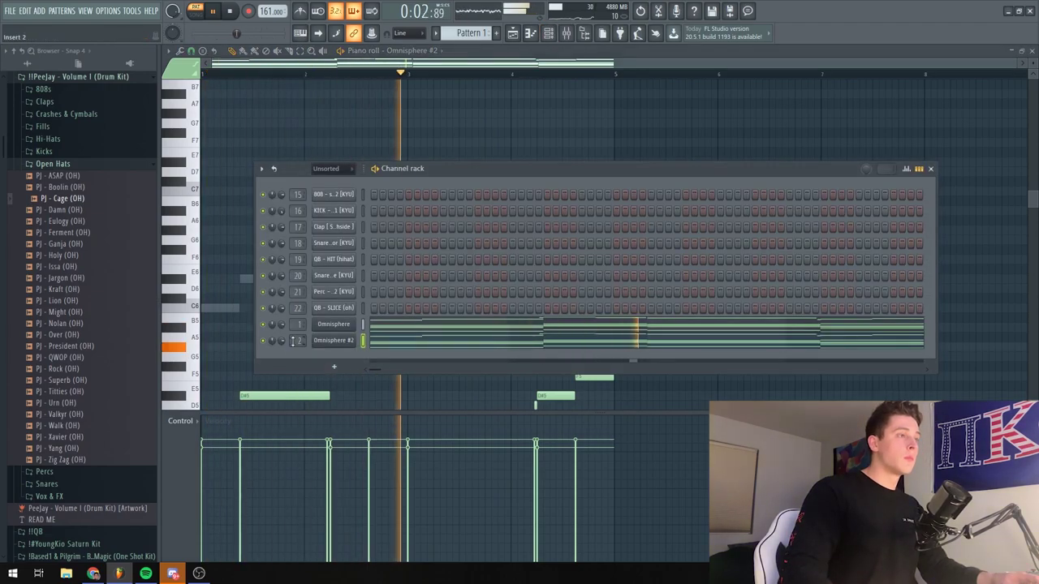
{"action": "key", "text": "F9"}
{"action": "right_click", "coordinate": [283, 189]}
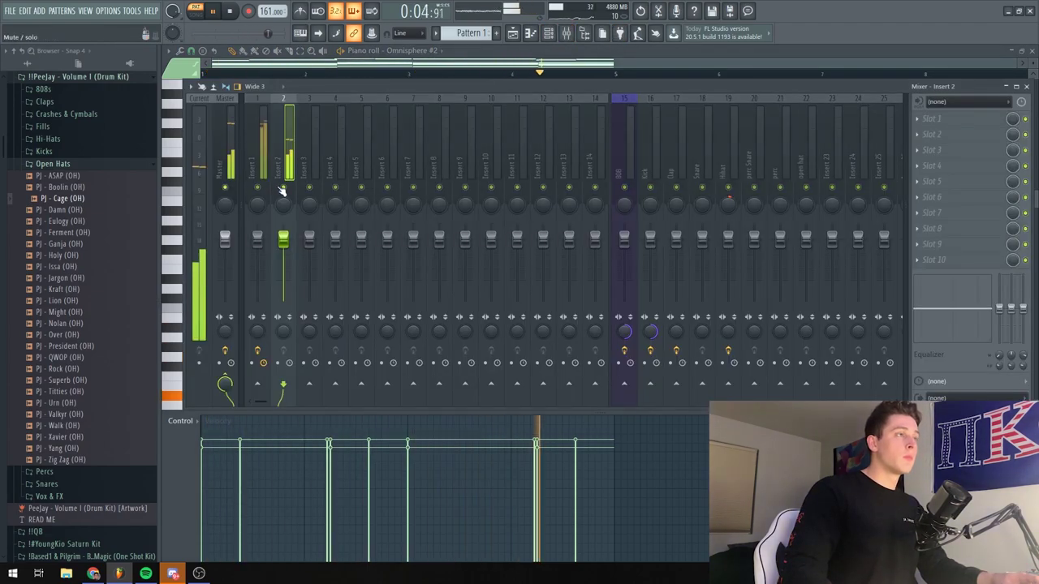
{"action": "left_click_drag", "start_coordinate": [256, 236], "coordinate": [257, 246]}
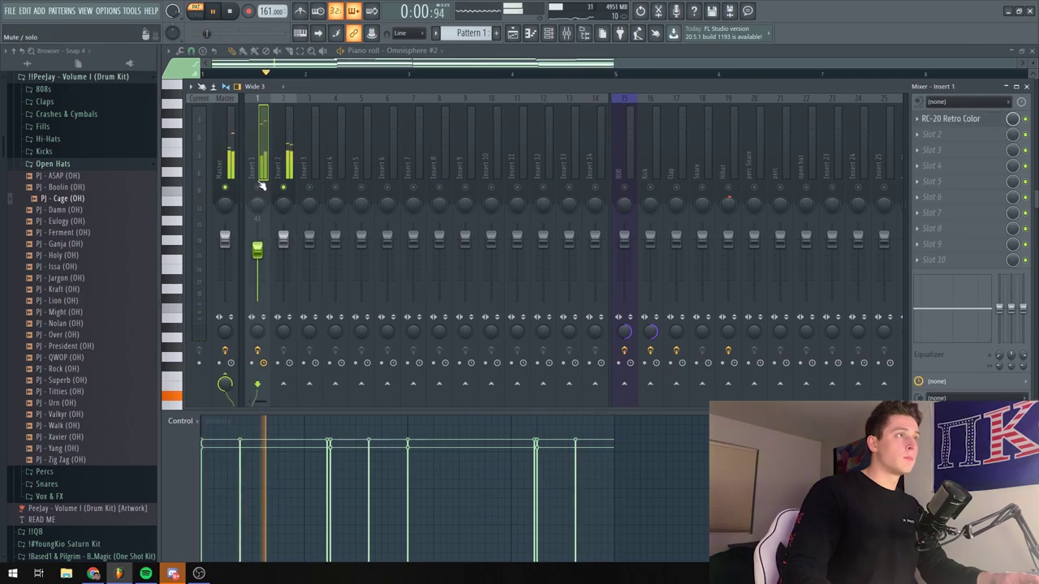
Load FabFilter Pro-Q 2 in slot 10 of insert 2 with a low cut at about 151 Hz, and set insert 1's fader to -4.2 dB
{"action": "left_click", "coordinate": [282, 169]}
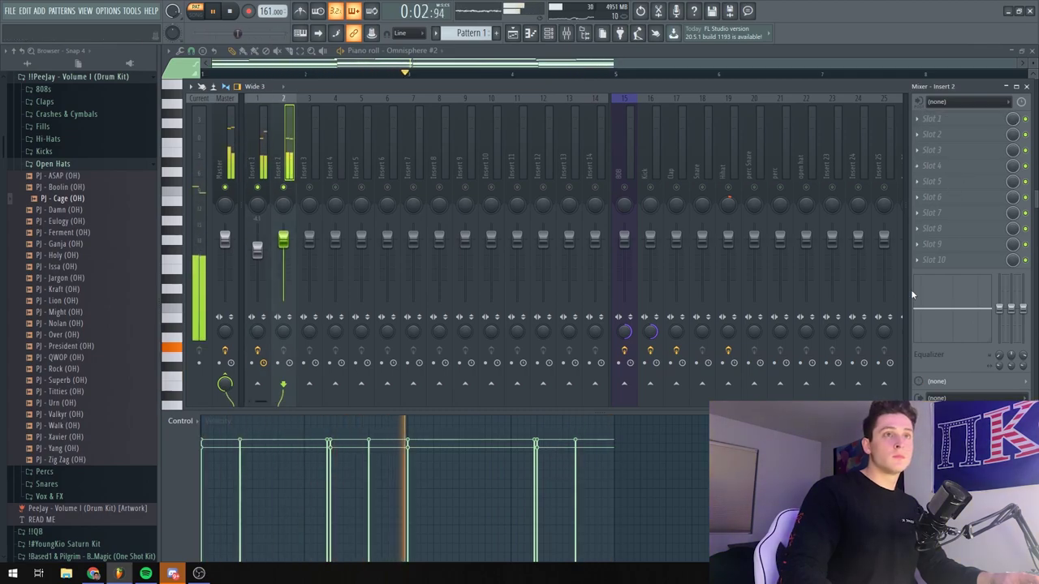
{"action": "left_click", "coordinate": [931, 260]}
{"action": "left_click", "coordinate": [675, 455]}
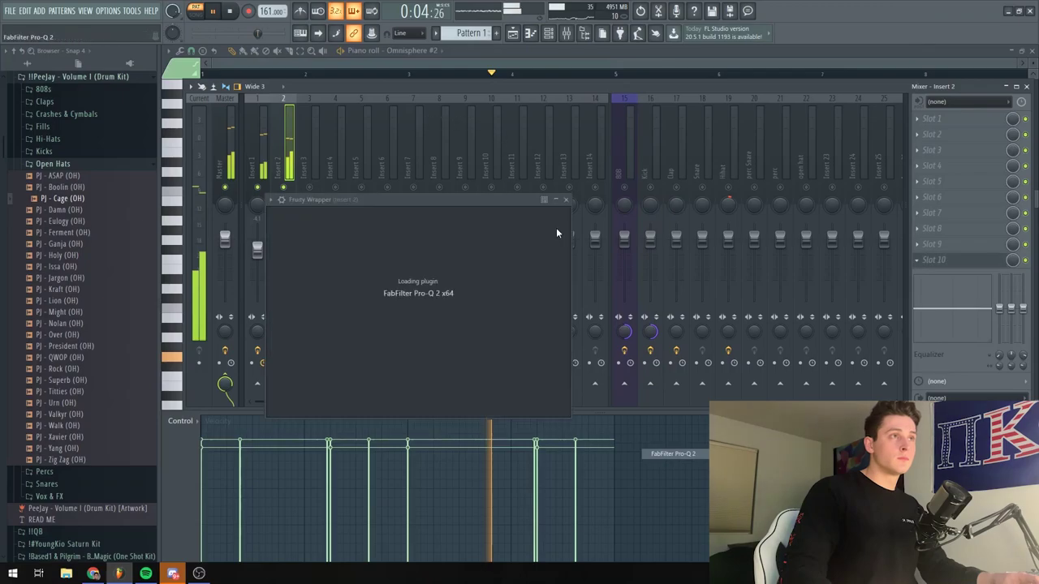
{"action": "left_click", "coordinate": [569, 216]}
{"action": "left_click_drag", "start_coordinate": [454, 336], "coordinate": [450, 346]}
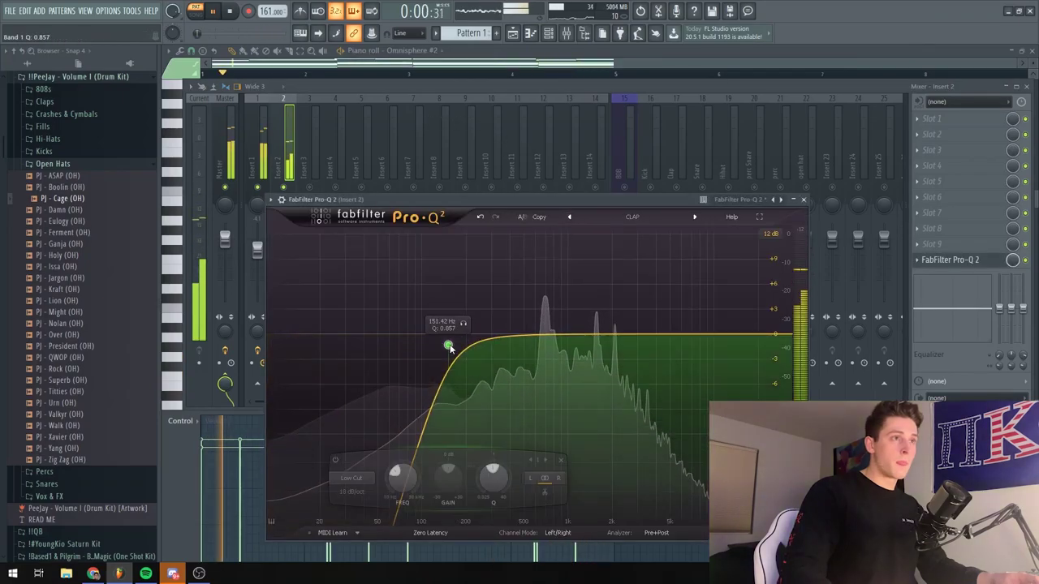
{"action": "left_click", "coordinate": [804, 200]}
{"action": "left_click", "coordinate": [257, 250]}
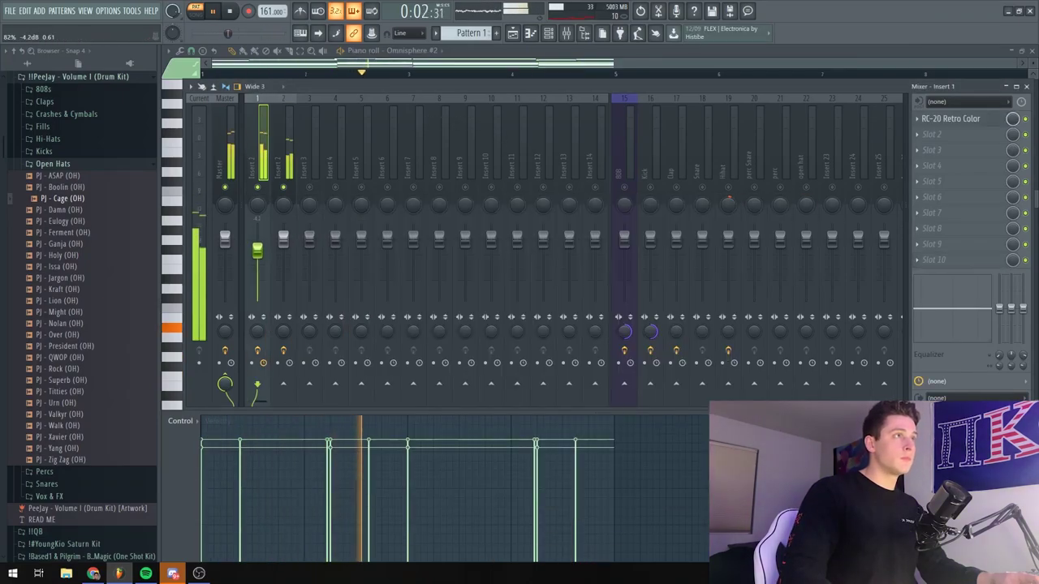
Lower the high shelf of insert 2's built-in equalizer and load Ozone 8 Imager in slot 9
{"action": "left_click", "coordinate": [288, 175]}
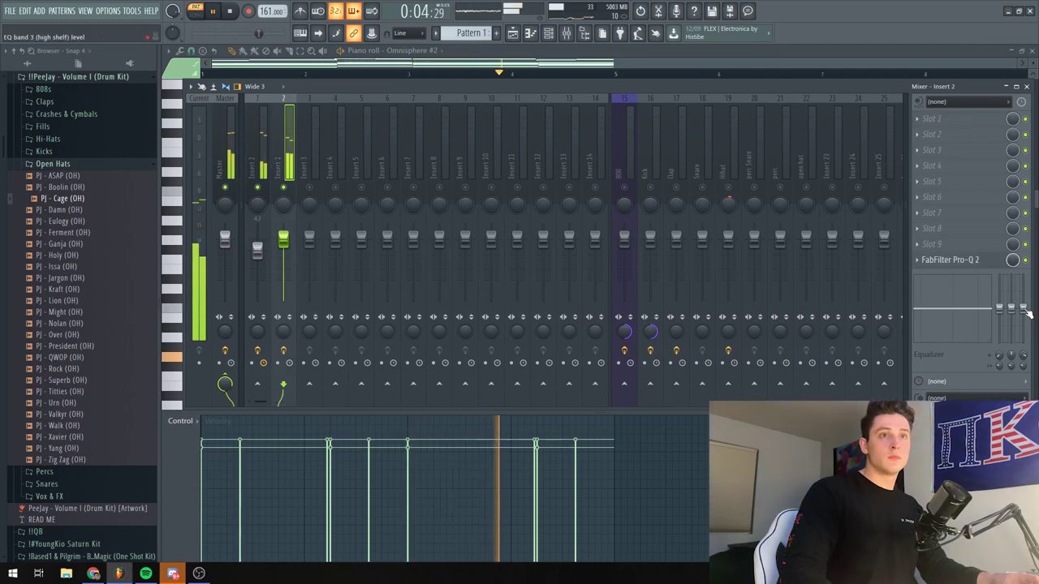
{"action": "left_click", "coordinate": [943, 247]}
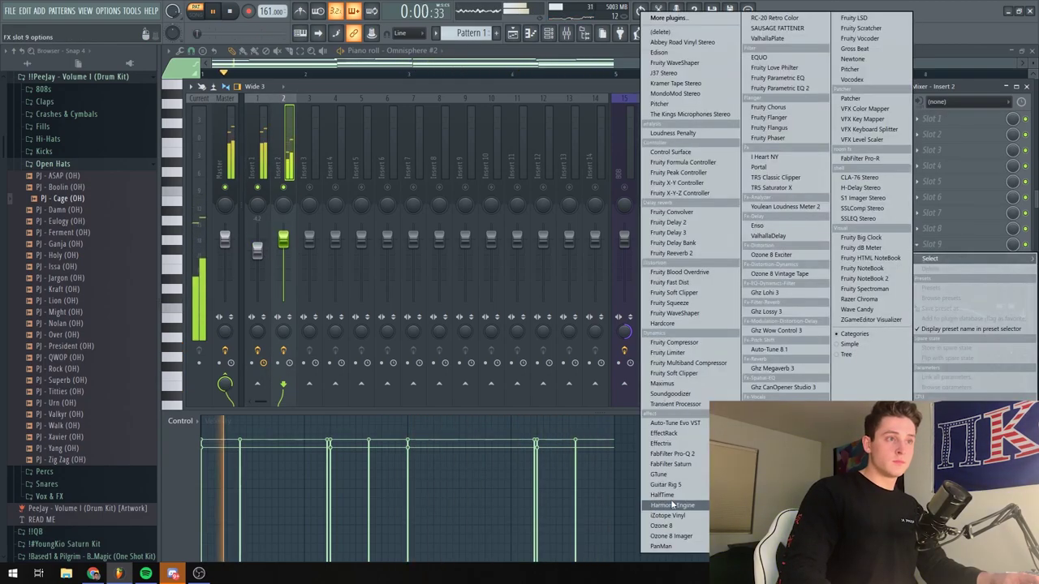
{"action": "left_click", "coordinate": [673, 537]}
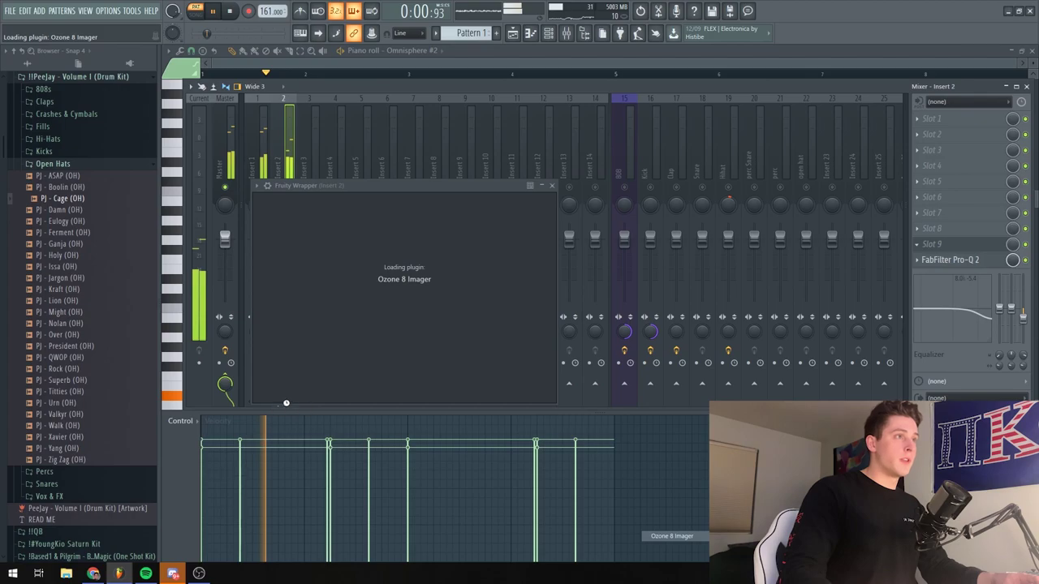
Widen insert 2 in Ozone 8 Imager by increasing Stereoize, raising band 2, and setting band 3 to 31.6 and band 4 to 38.0
{"action": "left_click_drag", "start_coordinate": [317, 418], "coordinate": [363, 418]}
{"action": "left_click_drag", "start_coordinate": [459, 358], "coordinate": [411, 346]}
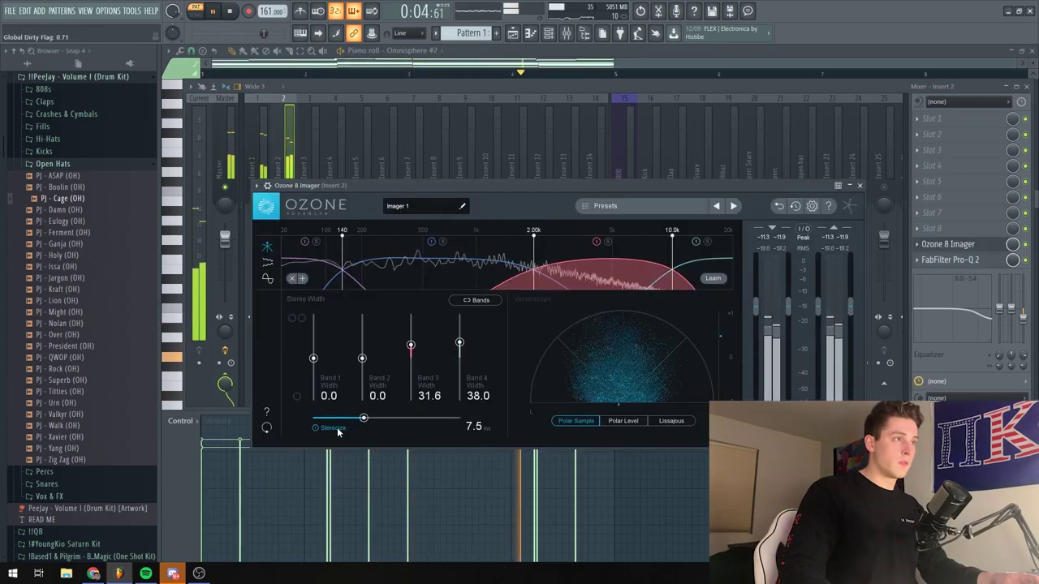
{"action": "left_click_drag", "start_coordinate": [363, 418], "coordinate": [373, 418]}
{"action": "left_click_drag", "start_coordinate": [362, 358], "coordinate": [363, 341]}
{"action": "left_click", "coordinate": [860, 185]}
Add a third Omnisphere instrument to the channel rack and check the countdown timer in the browser while it loads
{"action": "left_click", "coordinate": [549, 32]}
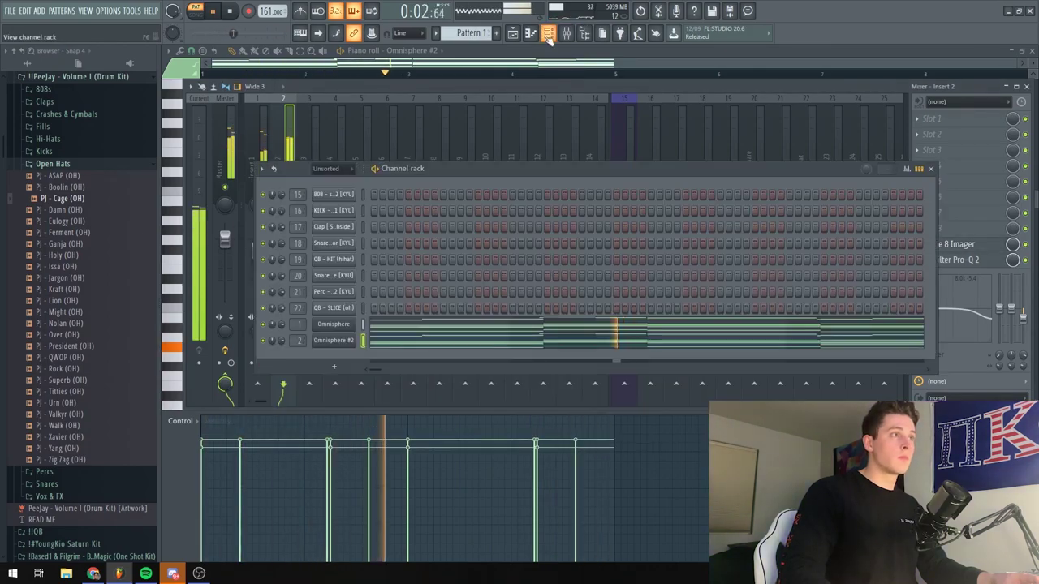
{"action": "left_click", "coordinate": [345, 369]}
{"action": "left_click", "coordinate": [481, 319]}
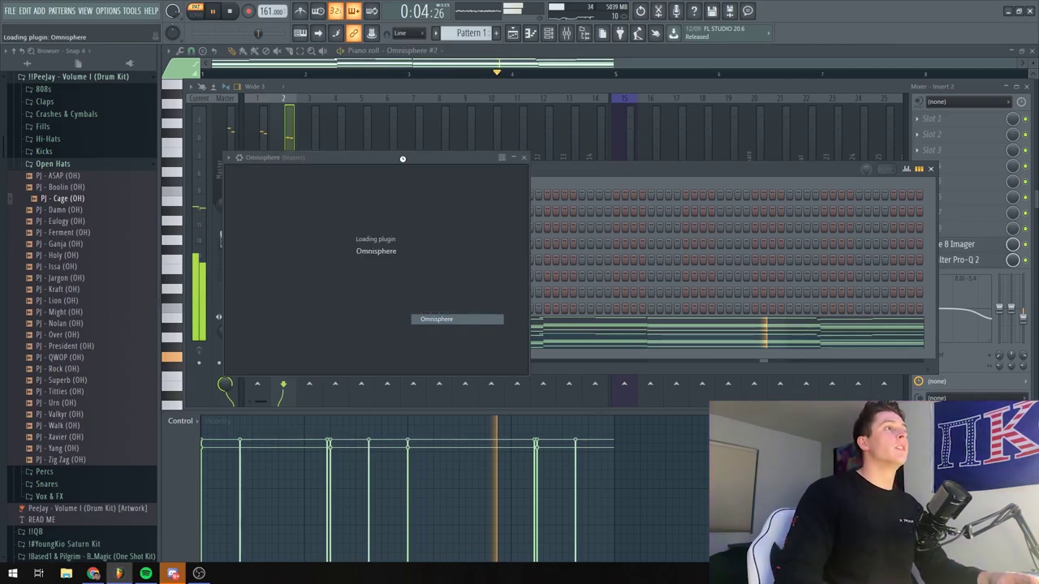
{"action": "key", "text": "alt+Tab"}
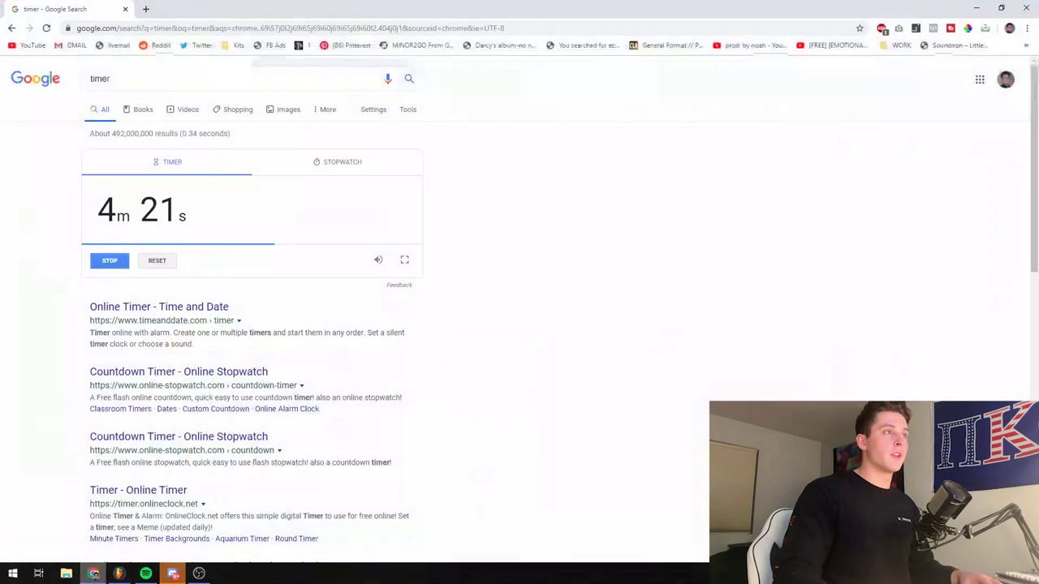
{"action": "key", "text": "alt+Tab"}
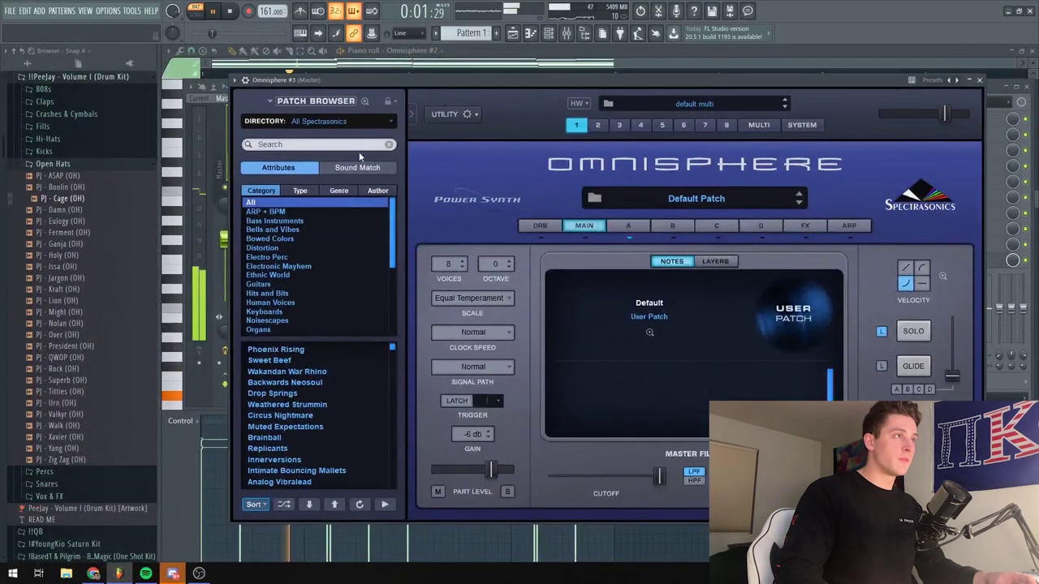
Set the third Omnisphere's patch directory to PVLACE - 808 Mafia Vol3 and select the BELL - Kairi patch
{"action": "left_click", "coordinate": [325, 121]}
{"action": "mouse_move", "coordinate": [355, 297]}
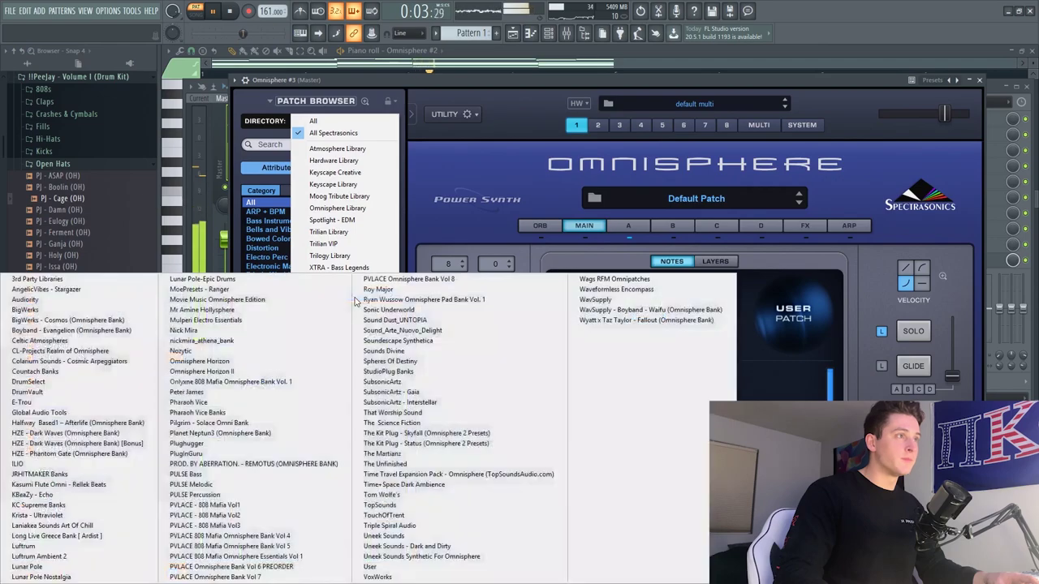
{"action": "left_click", "coordinate": [254, 526]}
{"action": "scroll", "coordinate": [298, 420], "scroll_direction": "down", "scroll_amount": 2}
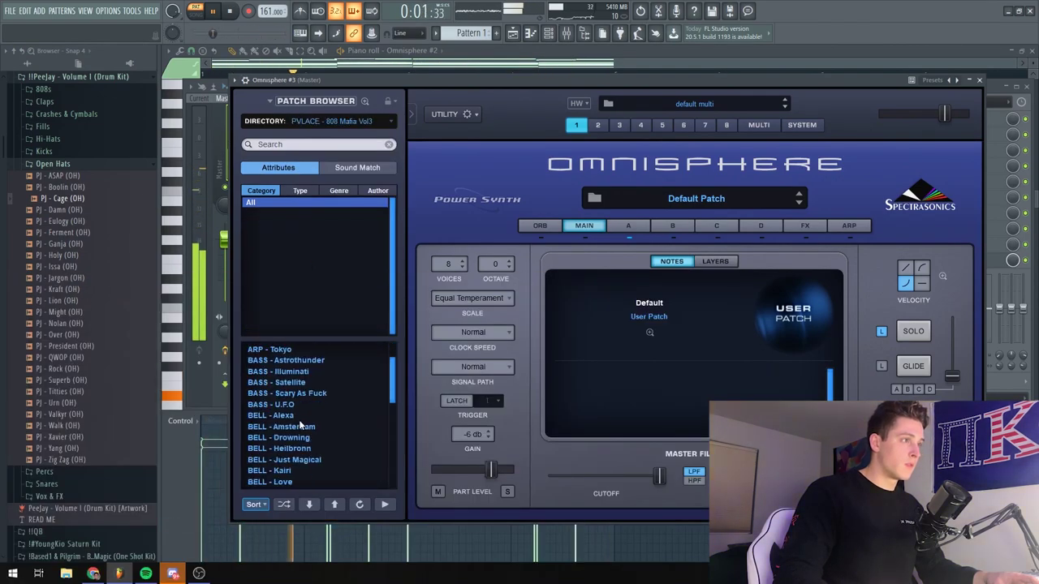
{"action": "left_click", "coordinate": [286, 460]}
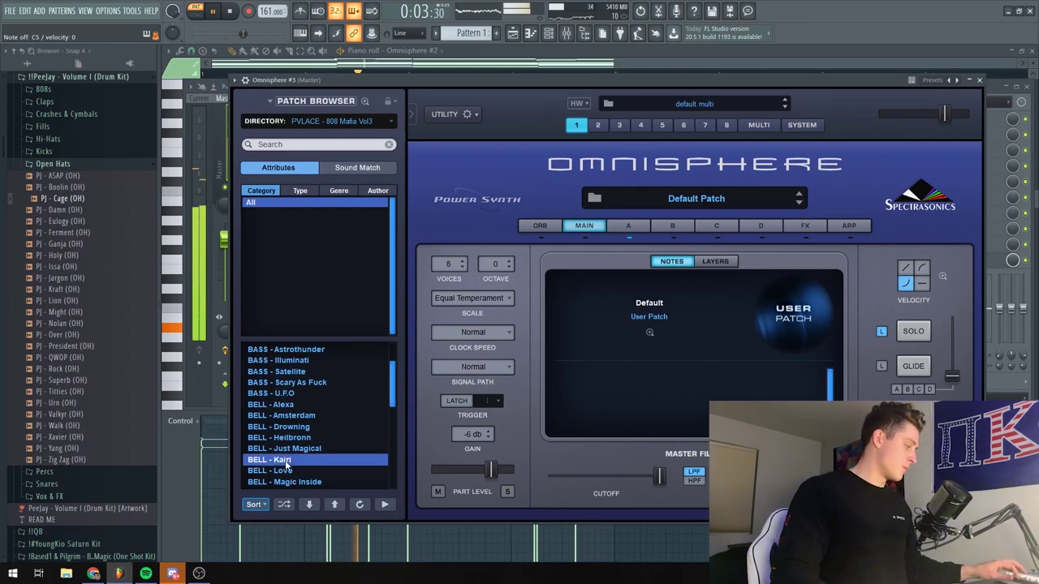
Record a live melody on Omnisphere #3 over the looping pattern and quantize all of its notes
{"action": "left_click", "coordinate": [980, 80]}
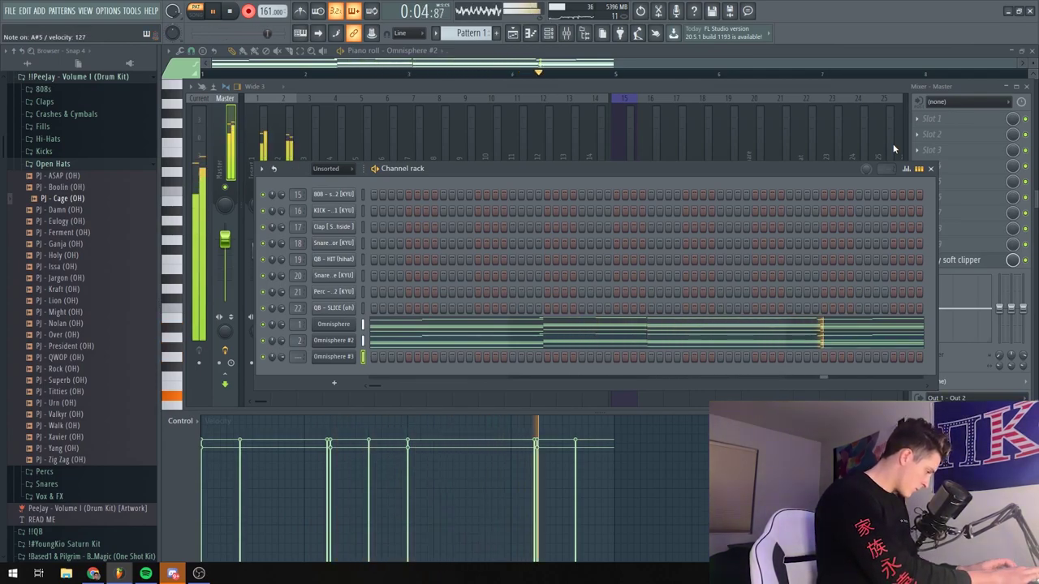
{"action": "key", "text": "space"}
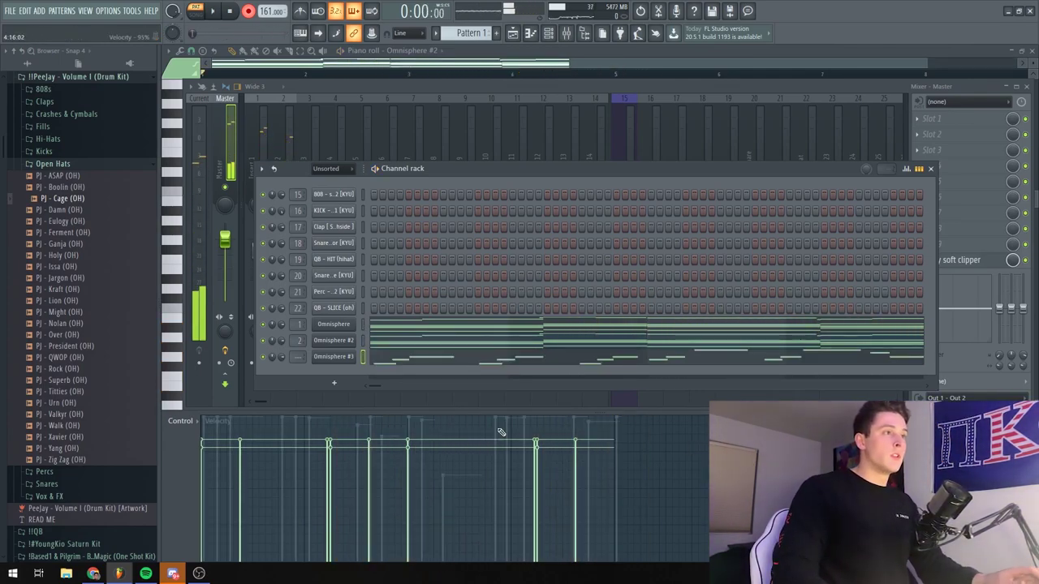
{"action": "left_click", "coordinate": [396, 357]}
{"action": "scroll", "coordinate": [279, 142], "scroll_direction": "down", "scroll_amount": 3}
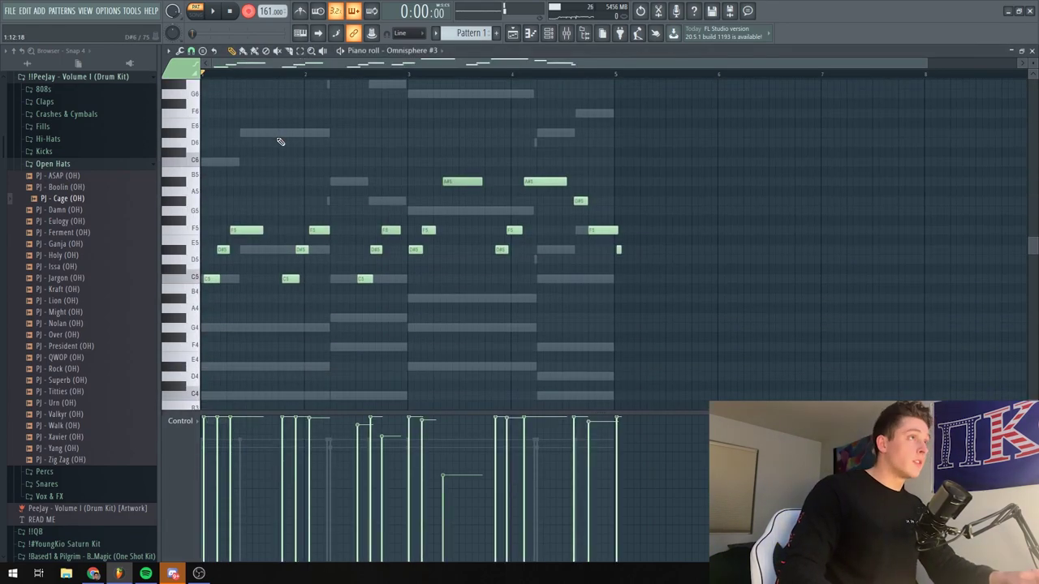
{"action": "key", "text": "ctrl+a"}
{"action": "key", "text": "ctrl+q"}
{"action": "key", "text": "ctrl+d"}
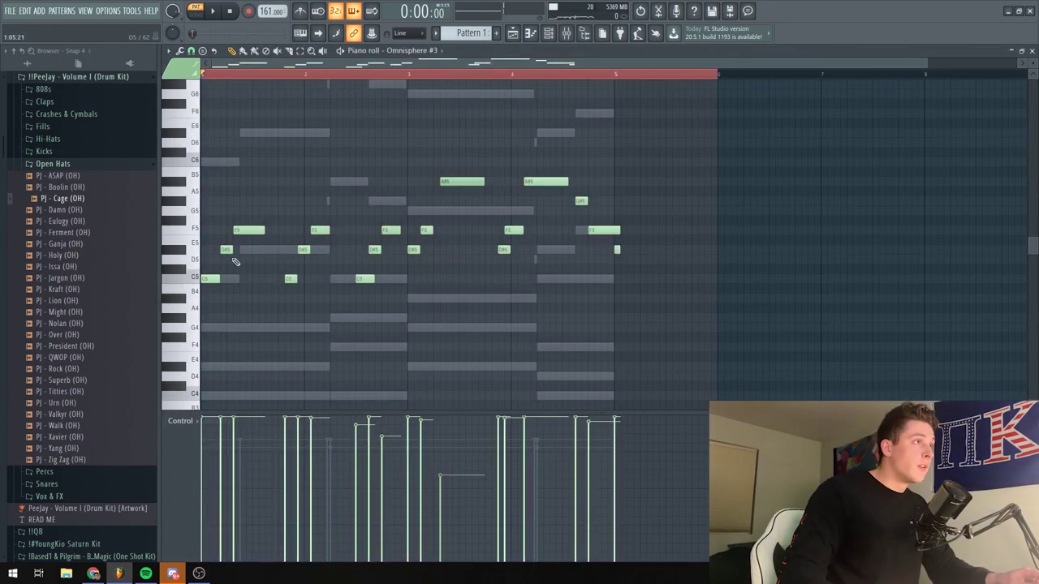
Shift the off-grid D#5, F5 and C5 notes in the first two bars of the Omnisphere #3 melody one step earlier
{"action": "key", "text": "space"}
{"action": "key", "text": "space"}
{"action": "left_click_drag", "start_coordinate": [287, 280], "coordinate": [319, 230]}
{"action": "key", "text": "space"}
{"action": "key", "text": "space"}
{"action": "key", "text": "space"}
{"action": "key", "text": "space"}
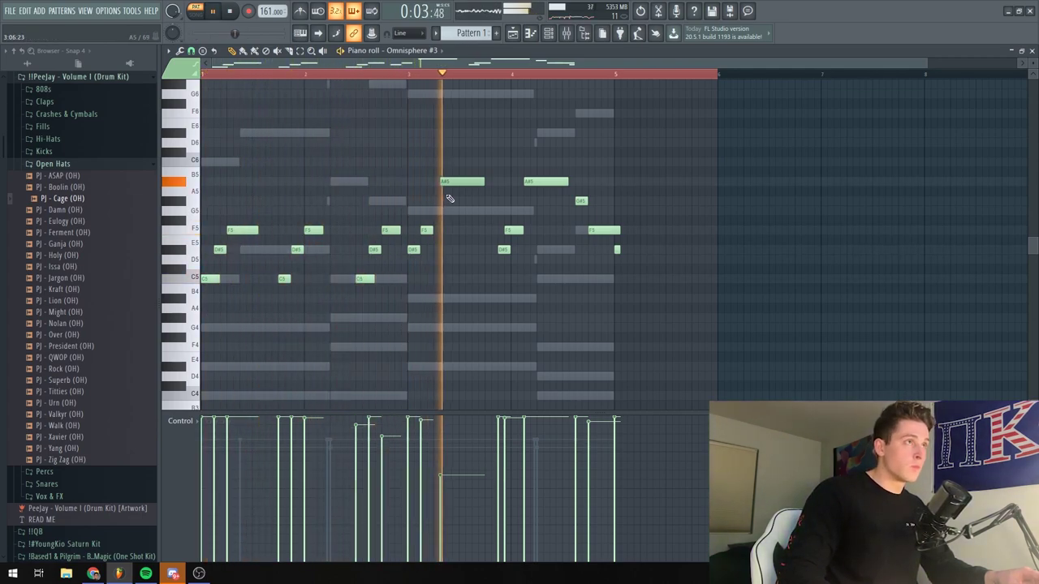
Move the first A#5 one step earlier and the following D#5, F5 and A#5 notes back, shortening that F5 to two steps
{"action": "key", "text": "space"}
{"action": "mouse_move", "coordinate": [504, 249]}
{"action": "left_mouse_down"}
{"action": "mouse_move", "coordinate": [491, 249]}
{"action": "mouse_move", "coordinate": [505, 232]}
{"action": "left_mouse_up"}
{"action": "left_click_drag", "start_coordinate": [534, 181], "coordinate": [521, 184]}
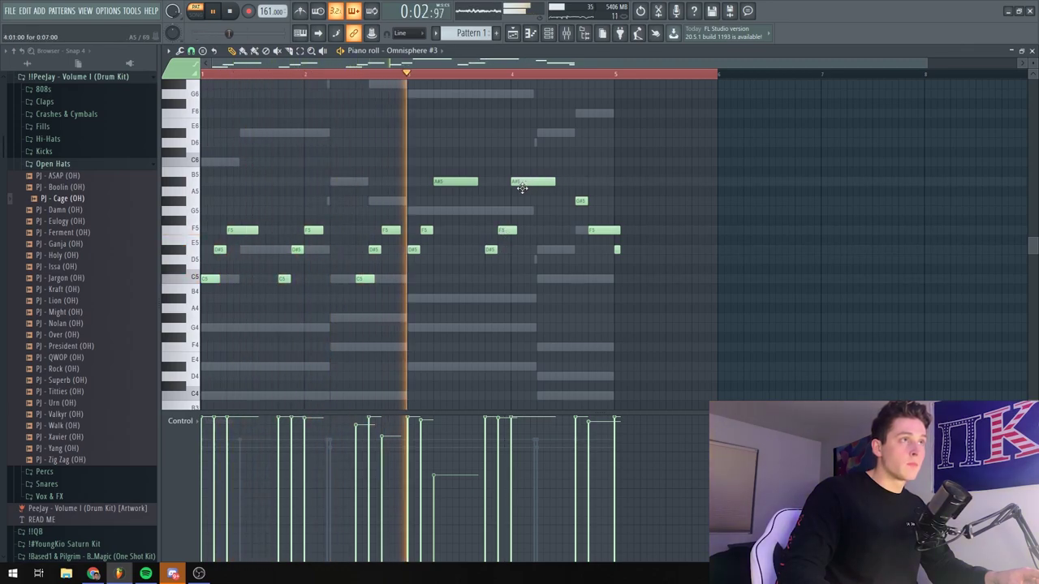
{"action": "left_click_drag", "start_coordinate": [515, 232], "coordinate": [510, 231]}
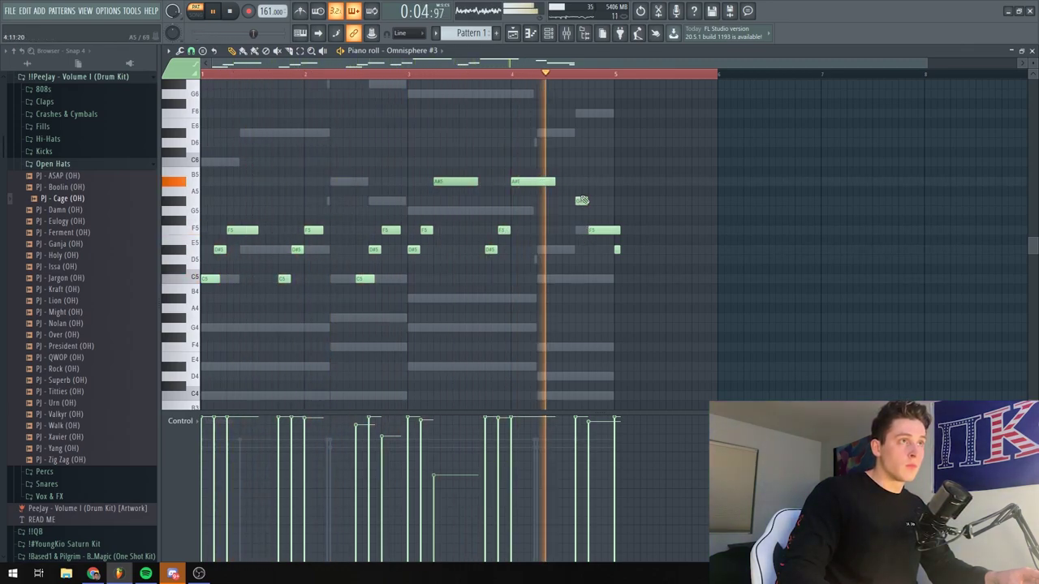
Move the closing G#5, F5 and D#5 melody notes two steps earlier, shorten the F5 and lengthen the D#5 to two steps
{"action": "key", "text": "space"}
{"action": "left_click_drag", "start_coordinate": [581, 200], "coordinate": [600, 231]}
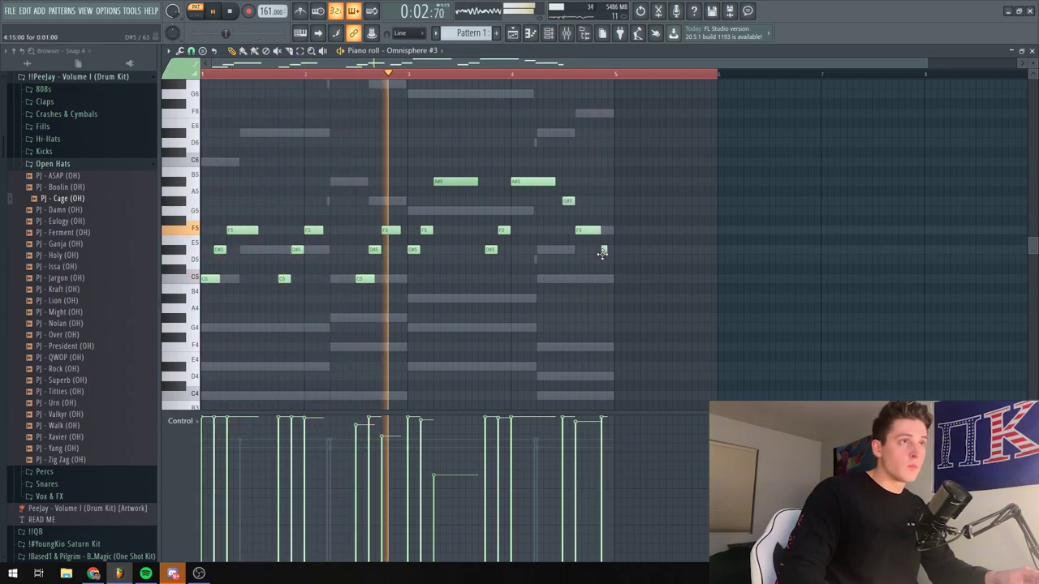
{"action": "left_click", "coordinate": [593, 250]}
{"action": "left_click_drag", "start_coordinate": [599, 230], "coordinate": [589, 232]}
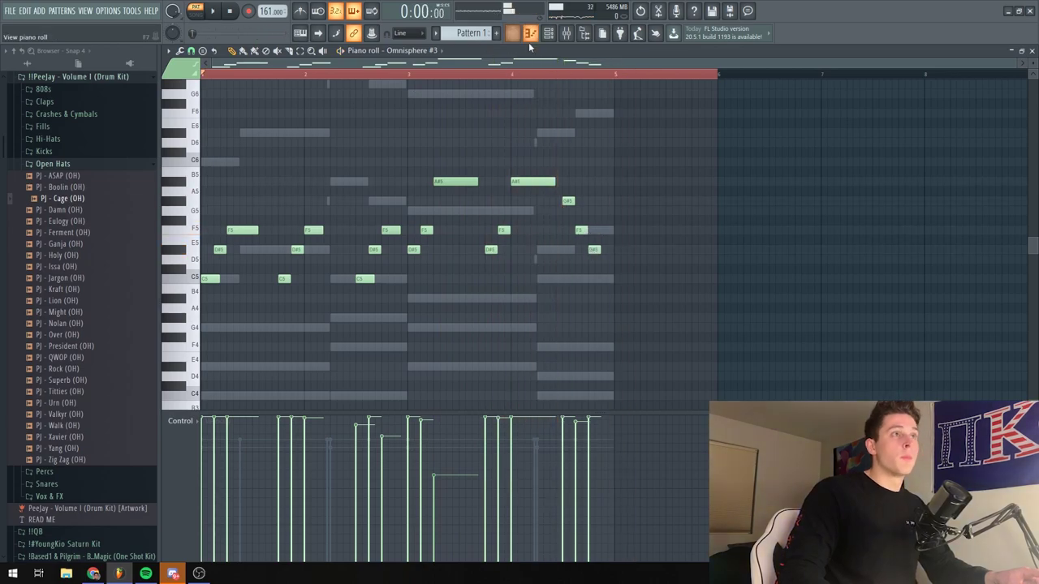
{"action": "key", "text": "space"}
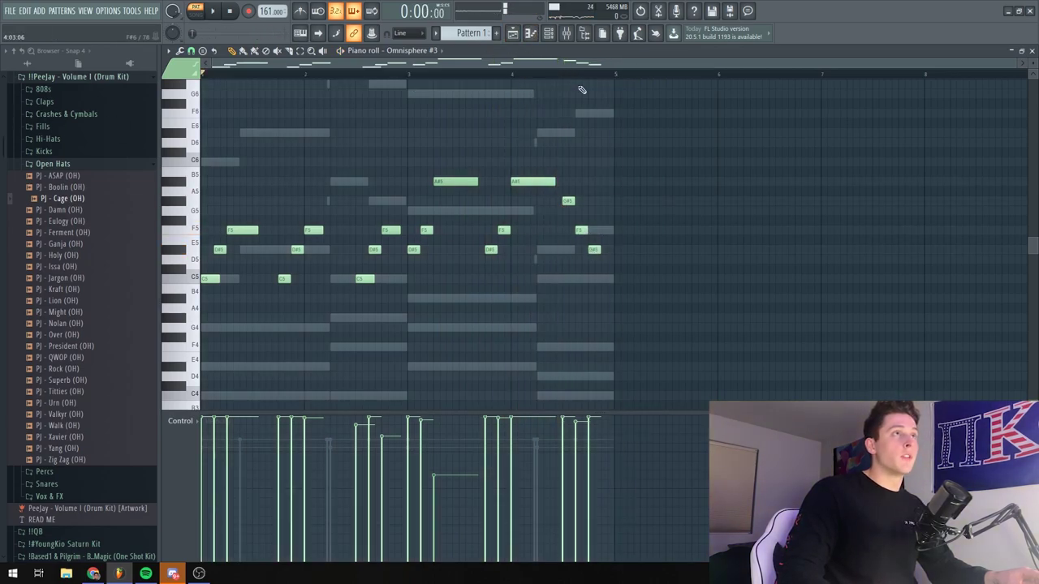
Place one clap in the middle of each of the four bars in the channel rack
{"action": "left_click", "coordinate": [564, 34]}
{"action": "key", "text": "space"}
{"action": "left_click", "coordinate": [442, 228]}
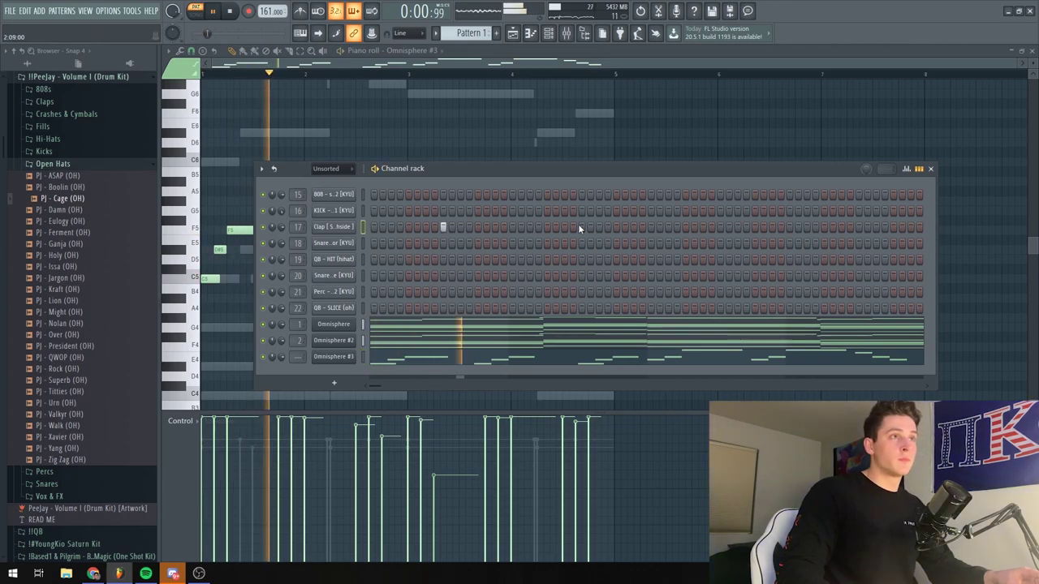
{"action": "left_click", "coordinate": [581, 227]}
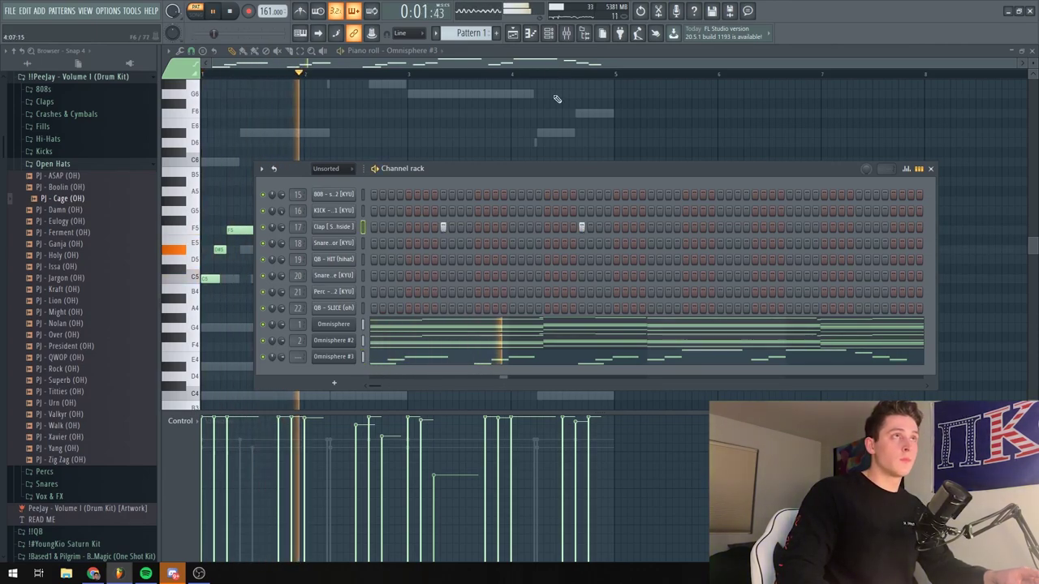
{"action": "left_click", "coordinate": [570, 35]}
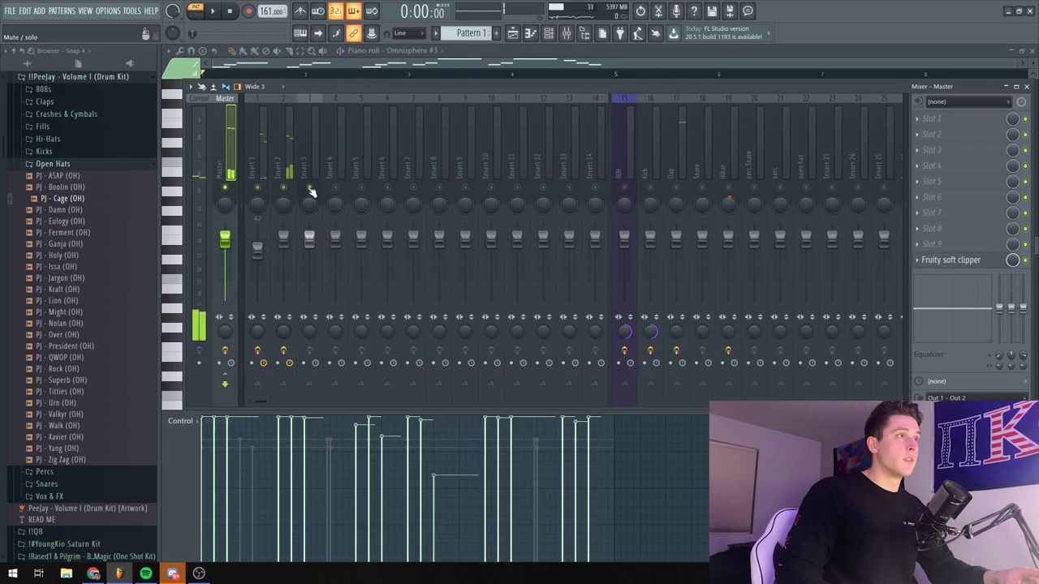
{"action": "key", "text": "space"}
{"action": "left_click", "coordinate": [570, 34]}
{"action": "left_click", "coordinate": [720, 227]}
{"action": "left_click", "coordinate": [858, 227]}
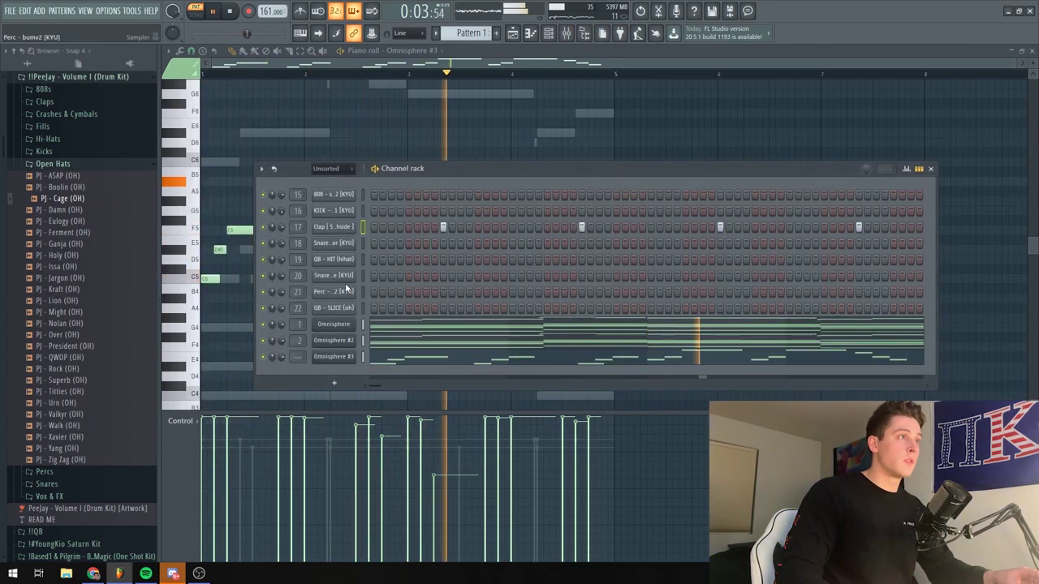
Fill the QB - HIT hi-hat channel on every second step and set its sample's fade-out to 27%
{"action": "right_click", "coordinate": [346, 260]}
{"action": "left_click", "coordinate": [491, 295]}
{"action": "left_click", "coordinate": [325, 261]}
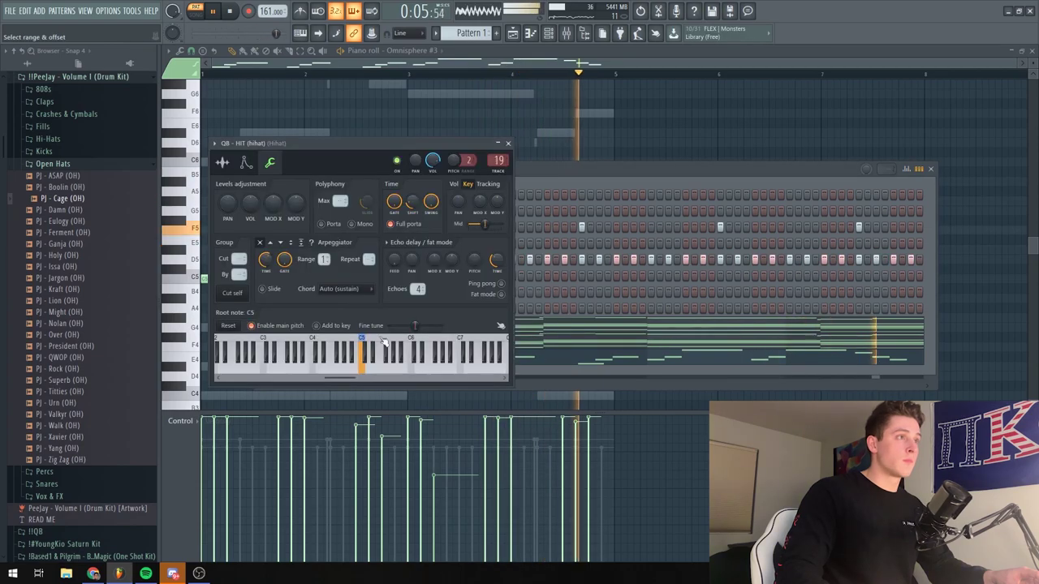
{"action": "left_click", "coordinate": [223, 163]}
{"action": "left_click_drag", "start_coordinate": [447, 294], "coordinate": [447, 280]}
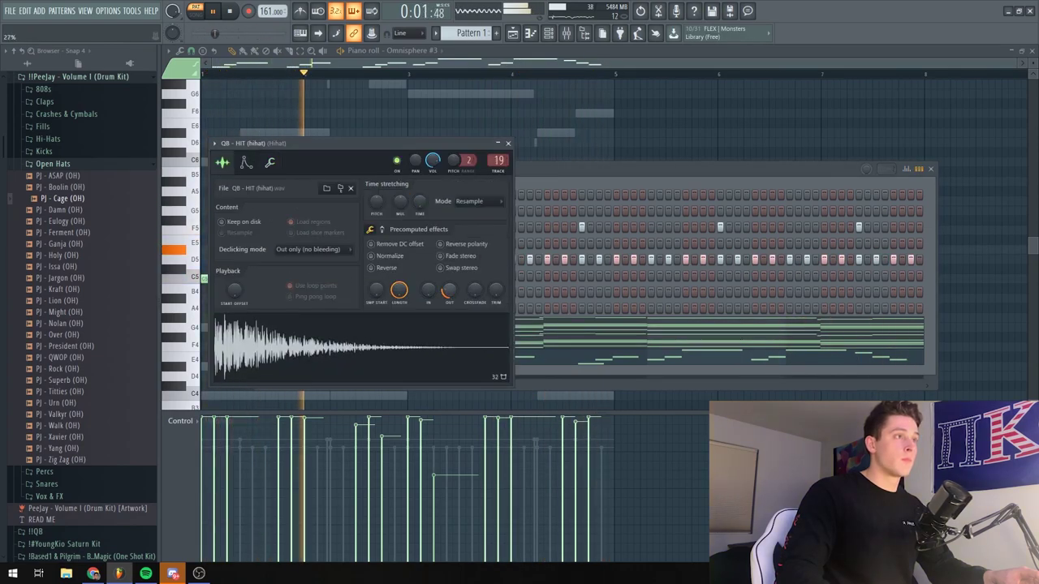
{"action": "left_click", "coordinate": [507, 144]}
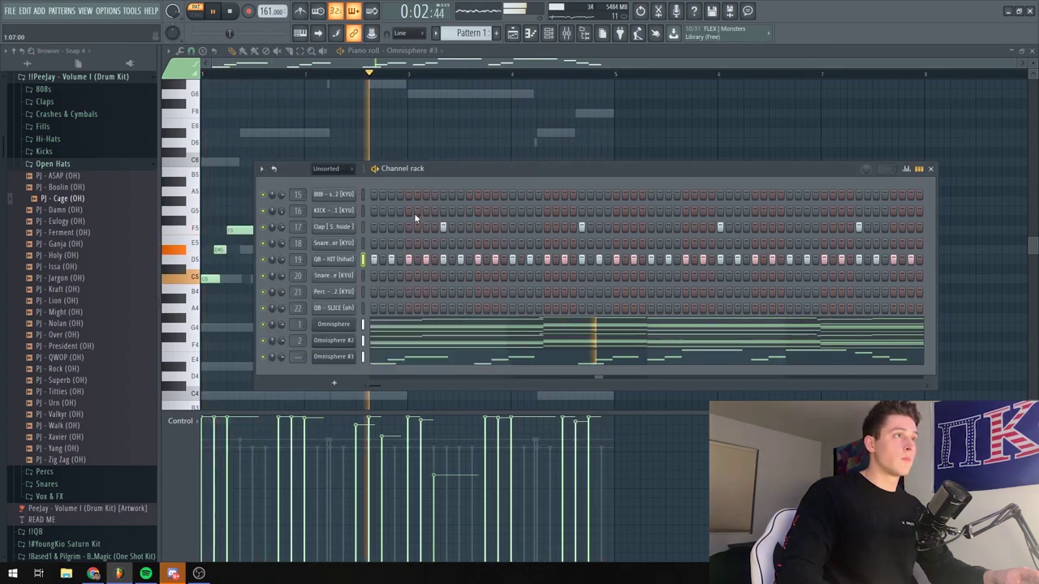
Draw a seven-note C5 kick pattern over four bars, with single hits opening bars 1 and 3, two in bar 2 and three in bar 4
{"action": "right_click", "coordinate": [344, 213]}
{"action": "left_click", "coordinate": [348, 230]}
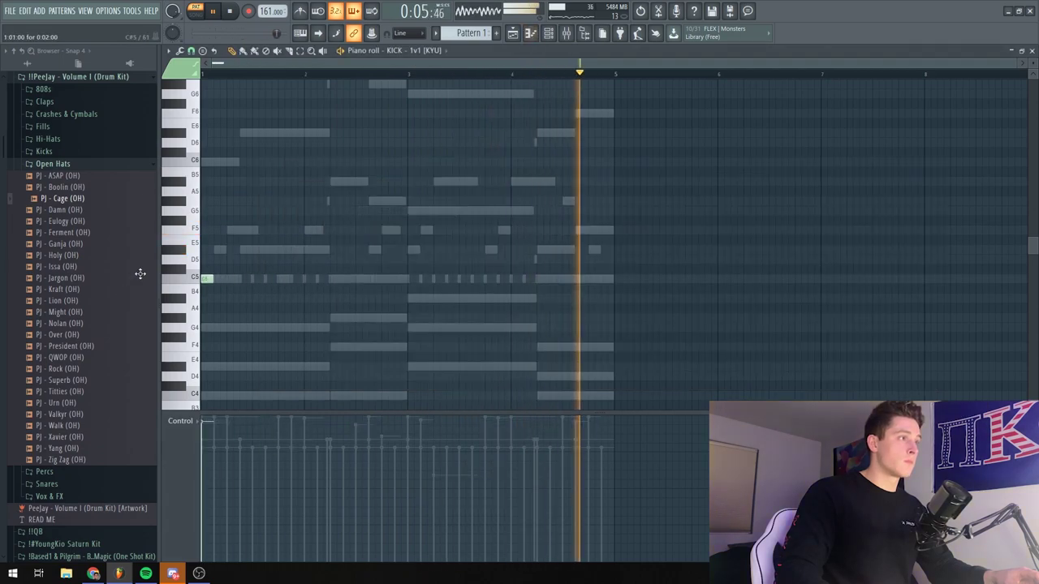
{"action": "left_click", "coordinate": [333, 280]}
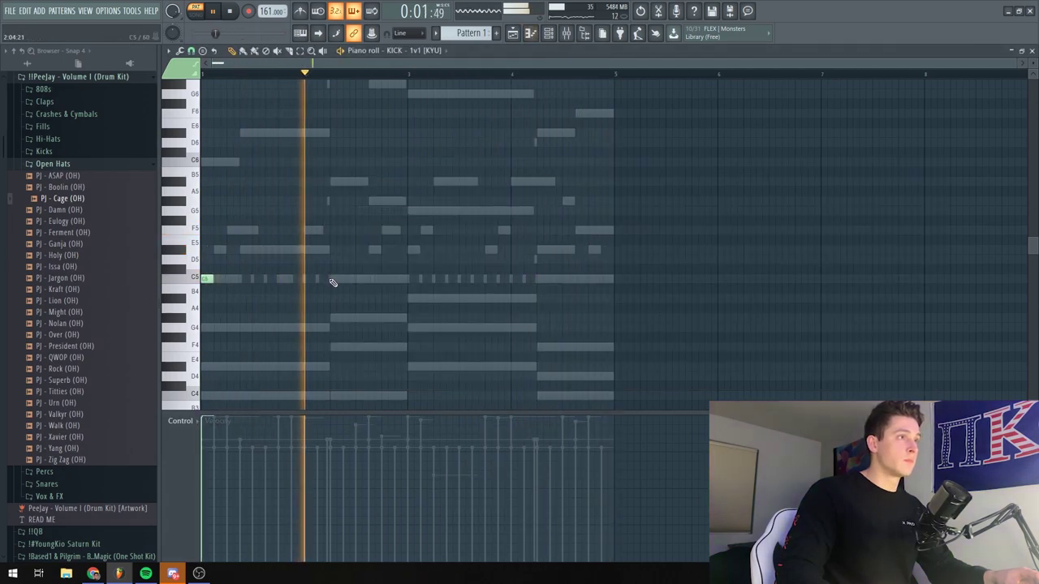
{"action": "left_click", "coordinate": [373, 280]}
{"action": "left_click", "coordinate": [412, 279]}
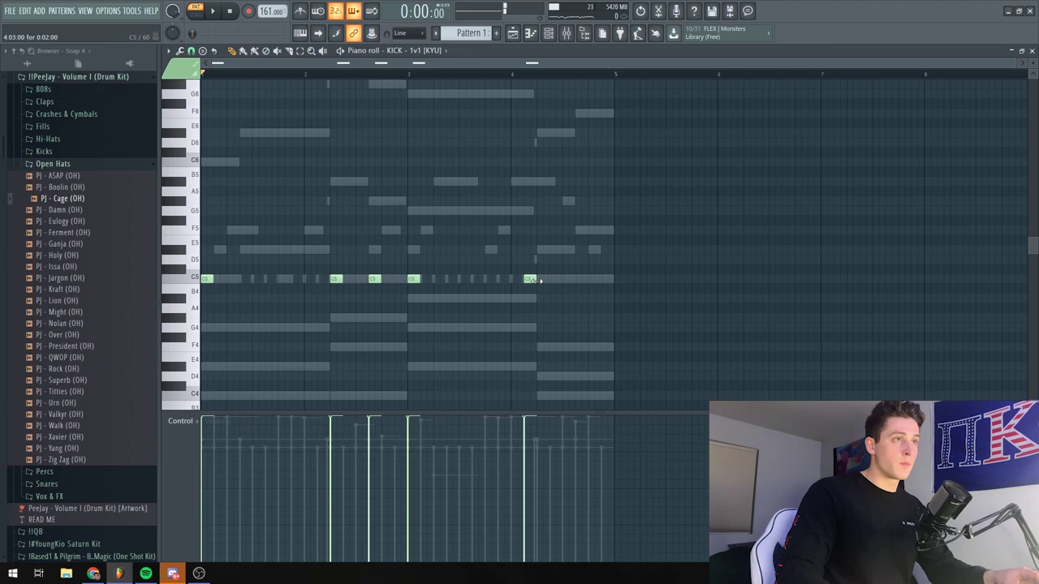
{"action": "left_click", "coordinate": [581, 279]}
{"action": "key", "text": "space"}
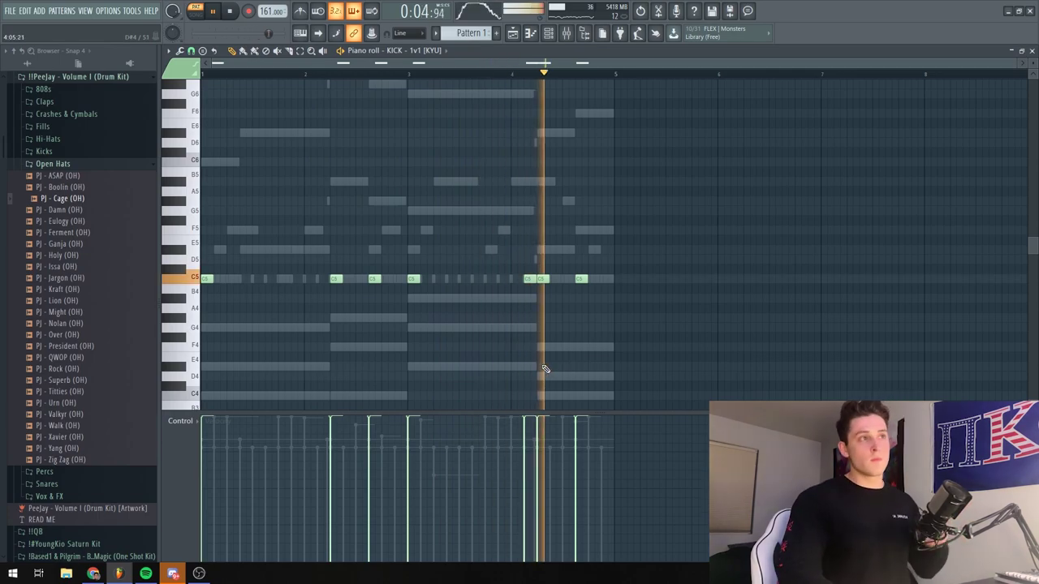
Replace the 808 channel's sample with 808 - mira [KYU] from the 808 folder of the !!QB kit
{"action": "key", "text": "F6"}
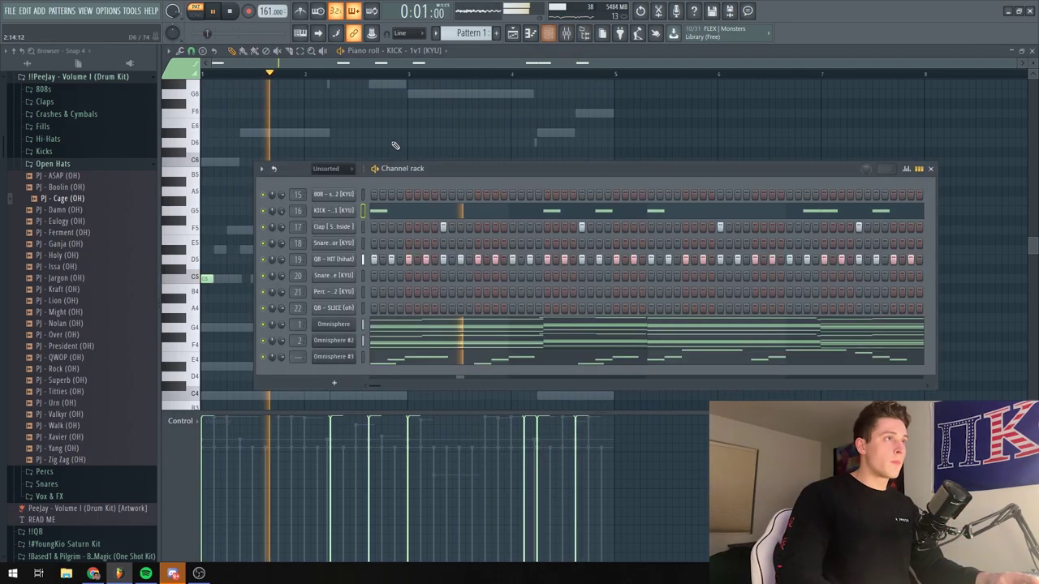
{"action": "left_click", "coordinate": [47, 167]}
{"action": "scroll", "coordinate": [47, 243], "scroll_direction": "up", "scroll_amount": 3}
{"action": "left_click", "coordinate": [53, 283]}
{"action": "left_click", "coordinate": [64, 297]}
{"action": "key", "text": "space"}
{"action": "left_click", "coordinate": [64, 309]}
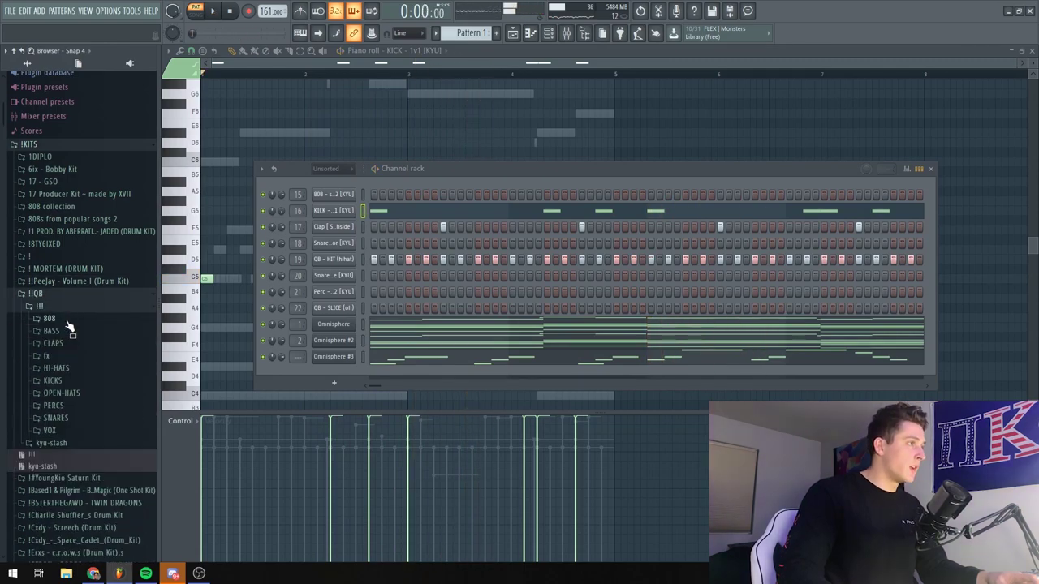
{"action": "left_click", "coordinate": [68, 322]}
{"action": "right_click", "coordinate": [335, 198]}
{"action": "left_click", "coordinate": [375, 263]}
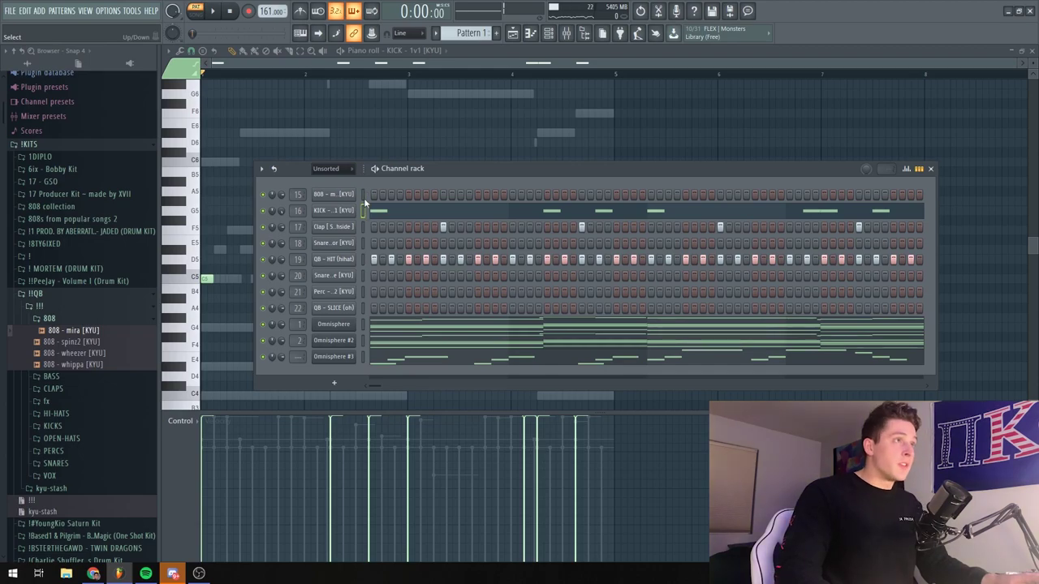
Paste the kick pattern into the 808 - mira channel and extend its notes legato to the end of bar 4
{"action": "left_click", "coordinate": [362, 196]}
{"action": "key", "text": "ctrl+v"}
{"action": "left_click", "coordinate": [388, 194]}
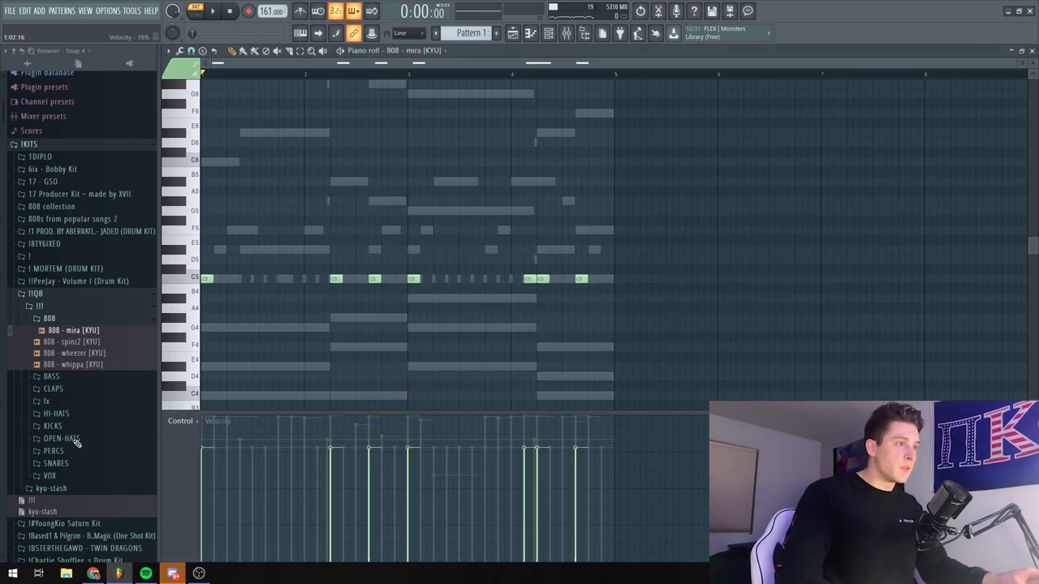
{"action": "key", "text": "ctrl+l"}
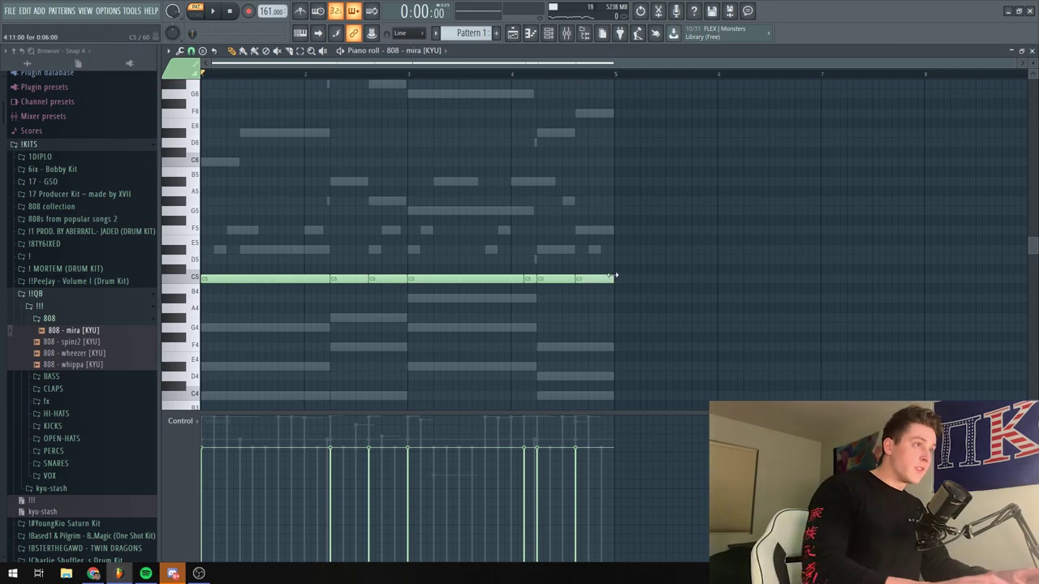
Transpose the 808 notes down to follow the chord roots: C3, then two F3, two D#3 and A#2 in bar 4
{"action": "key", "text": "Down"}
{"action": "key", "text": "Down"}
{"action": "key", "text": "Down"}
{"action": "key", "text": "Down"}
{"action": "key", "text": "Down"}
{"action": "key", "text": "Down"}
{"action": "key", "text": "Down"}
{"action": "key", "text": "Down"}
{"action": "key", "text": "Down"}
{"action": "key", "text": "Down"}
{"action": "key", "text": "Down"}
{"action": "key", "text": "Down"}
{"action": "key", "text": "Down"}
{"action": "key", "text": "Down"}
{"action": "key", "text": "Down"}
{"action": "key", "text": "ctrl+Down"}
{"action": "key", "text": "Up"}
{"action": "key", "text": "Up"}
{"action": "key", "text": "Up"}
{"action": "key", "text": "Up"}
{"action": "key", "text": "Down"}
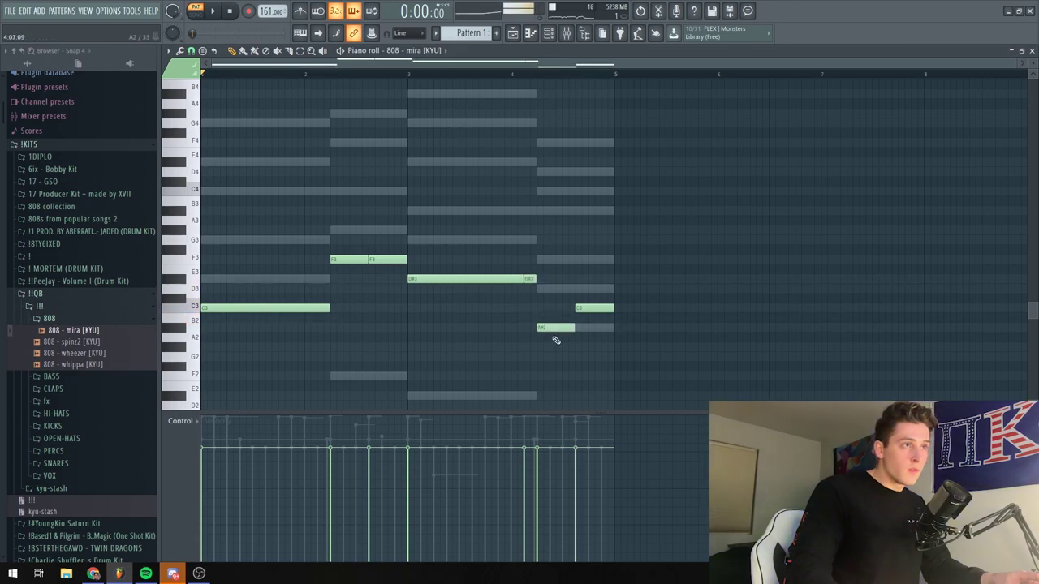
Match the last two 808 notes on A#, raise the short D# an octave, and shift the whole pattern up to start on C5
{"action": "scroll", "coordinate": [556, 340], "scroll_direction": "down", "scroll_amount": 3}
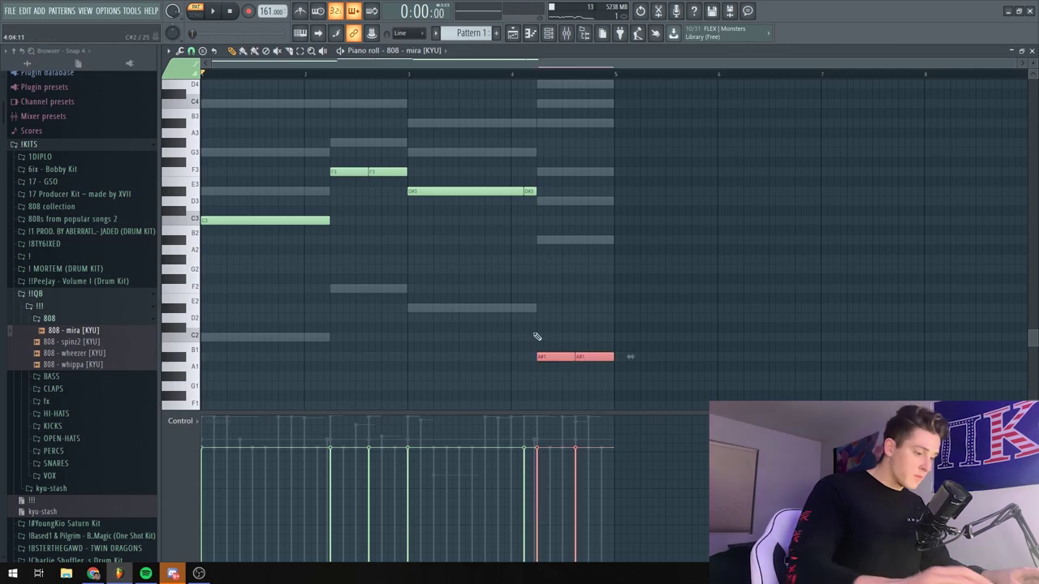
{"action": "key", "text": "ctrl+Up"}
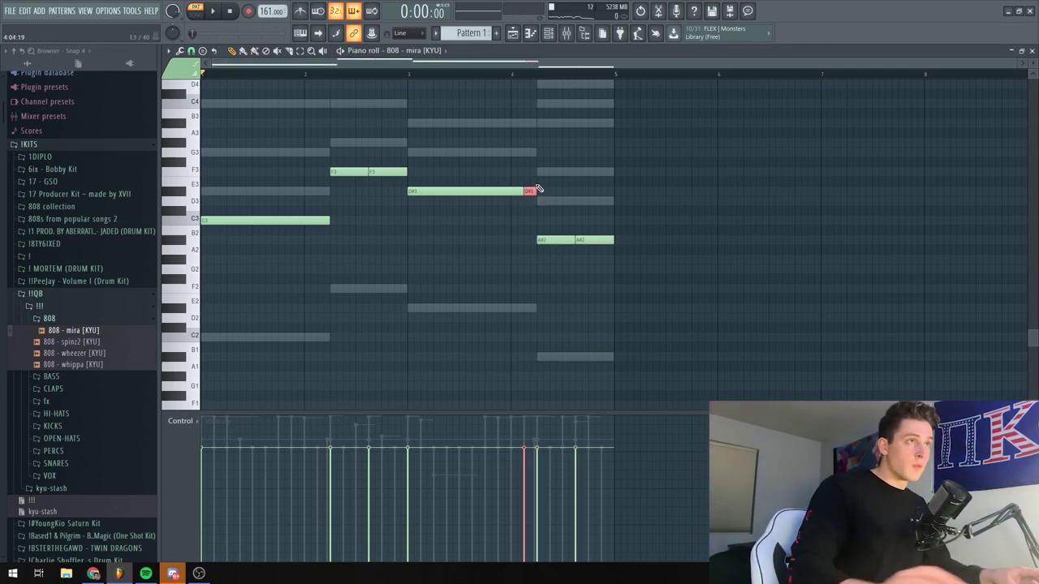
{"action": "key", "text": "ctrl+Up"}
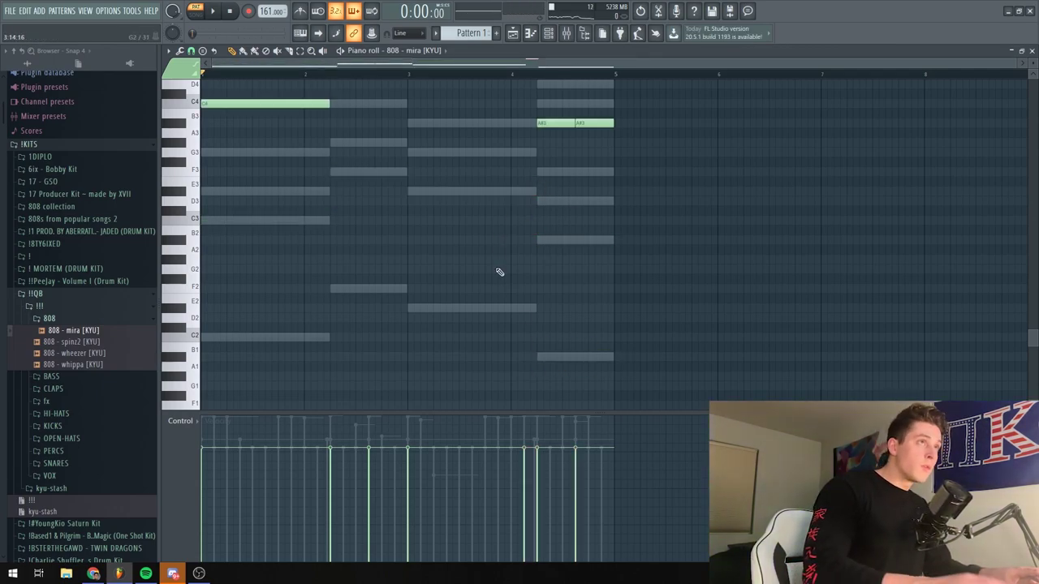
{"action": "key", "text": "ctrl+Up"}
{"action": "key", "text": "space"}
{"action": "scroll", "coordinate": [466, 325], "scroll_direction": "up", "scroll_amount": 10}
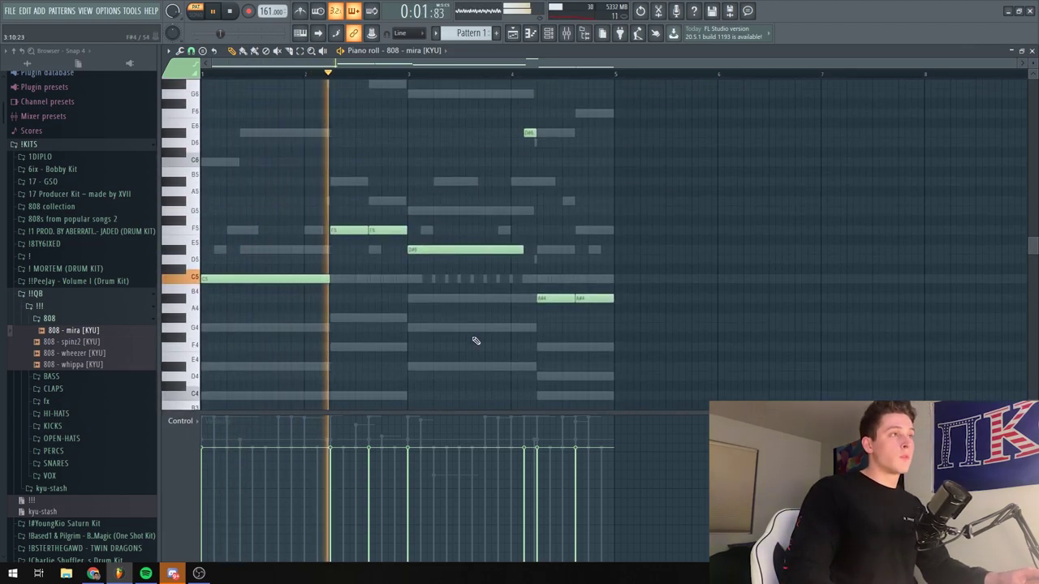
Raise the last two 808 notes one octave to A#5
{"action": "left_click_drag", "start_coordinate": [511, 342], "coordinate": [614, 285]}
{"action": "key", "text": "ctrl+Up"}
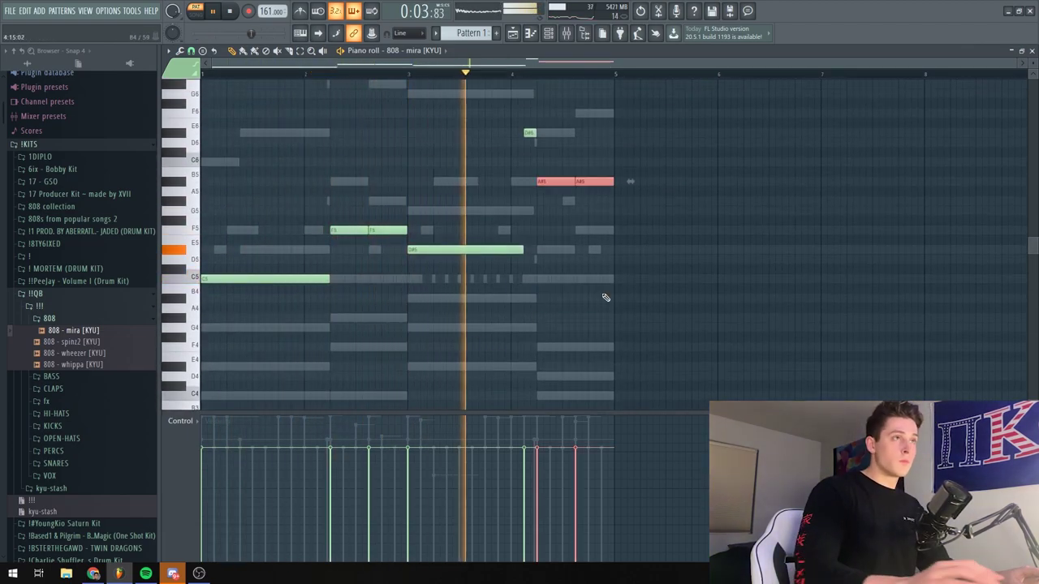
{"action": "left_click", "coordinate": [602, 297], "text": "ctrl"}
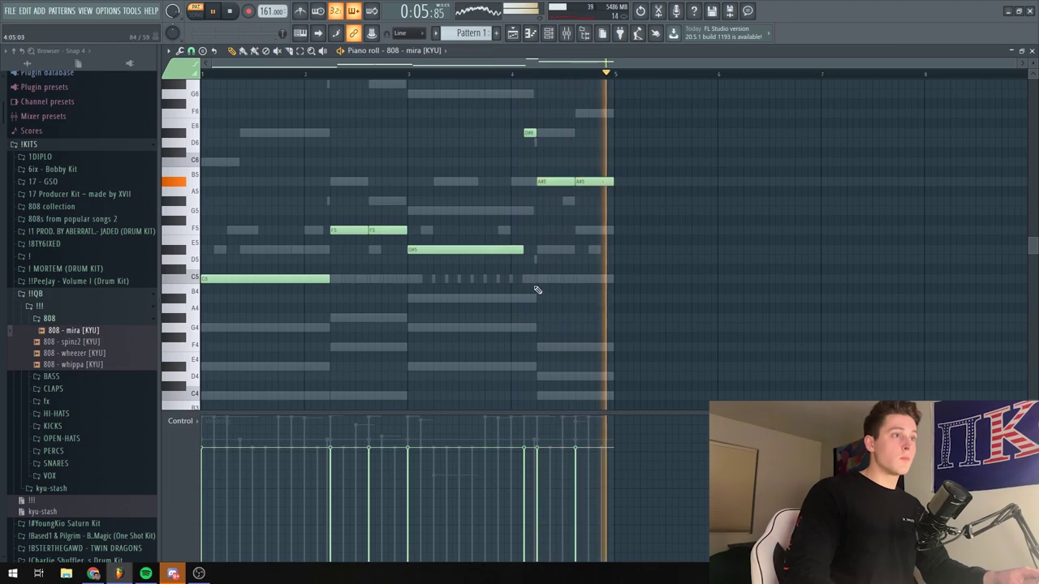
Raise the velocity of all 808 notes to maximum and lower the 808 mixer track's volume slightly
{"action": "left_click", "coordinate": [567, 34]}
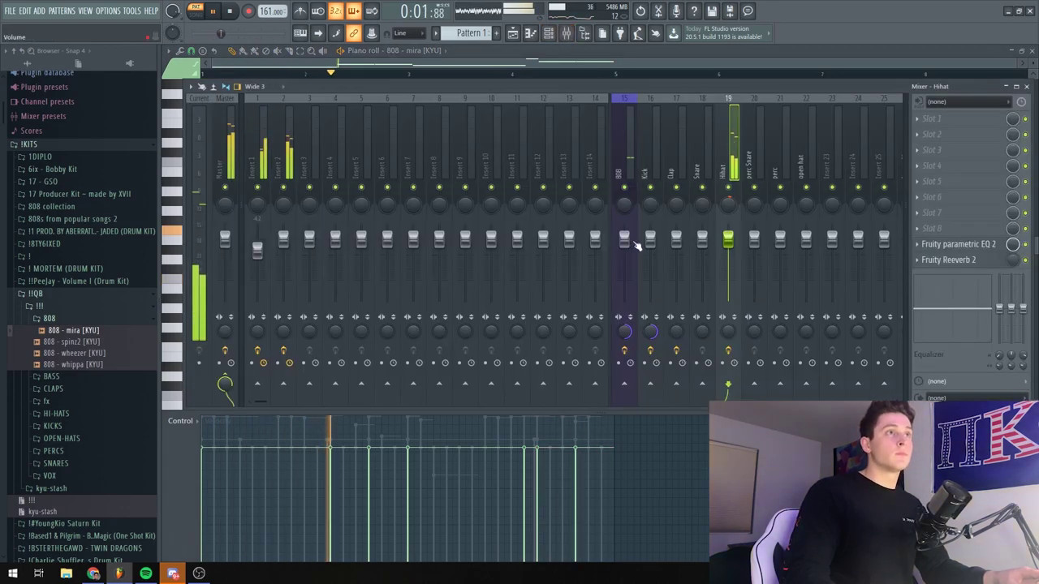
{"action": "left_click", "coordinate": [628, 159]}
{"action": "left_click", "coordinate": [592, 448]}
{"action": "mouse_move", "coordinate": [592, 448]}
{"action": "left_mouse_down"}
{"action": "mouse_move", "coordinate": [285, 266]}
{"action": "mouse_move", "coordinate": [203, 274]}
{"action": "left_mouse_up"}
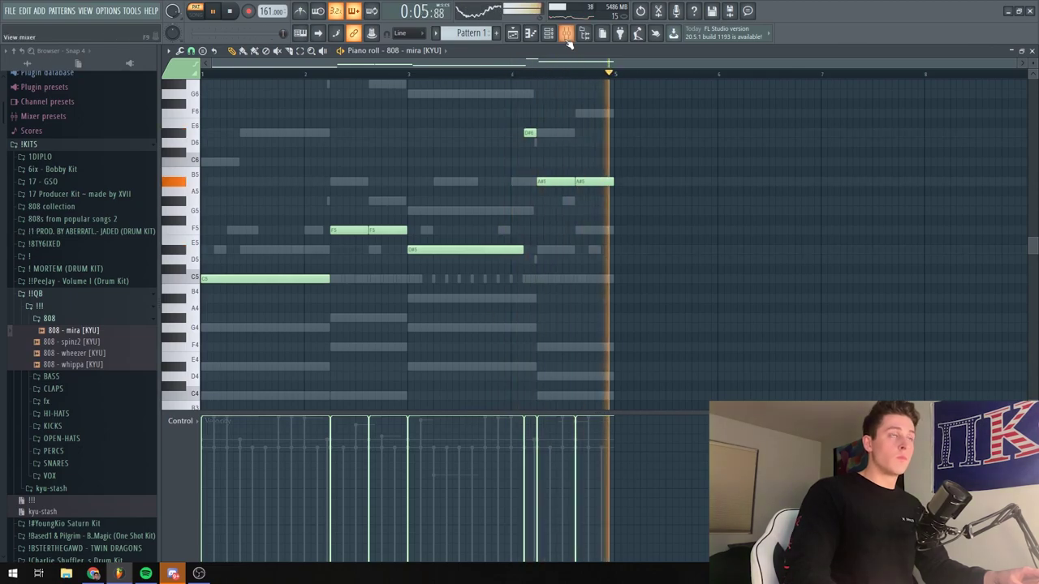
{"action": "key", "text": "F9"}
{"action": "left_click_drag", "start_coordinate": [638, 242], "coordinate": [638, 246]}
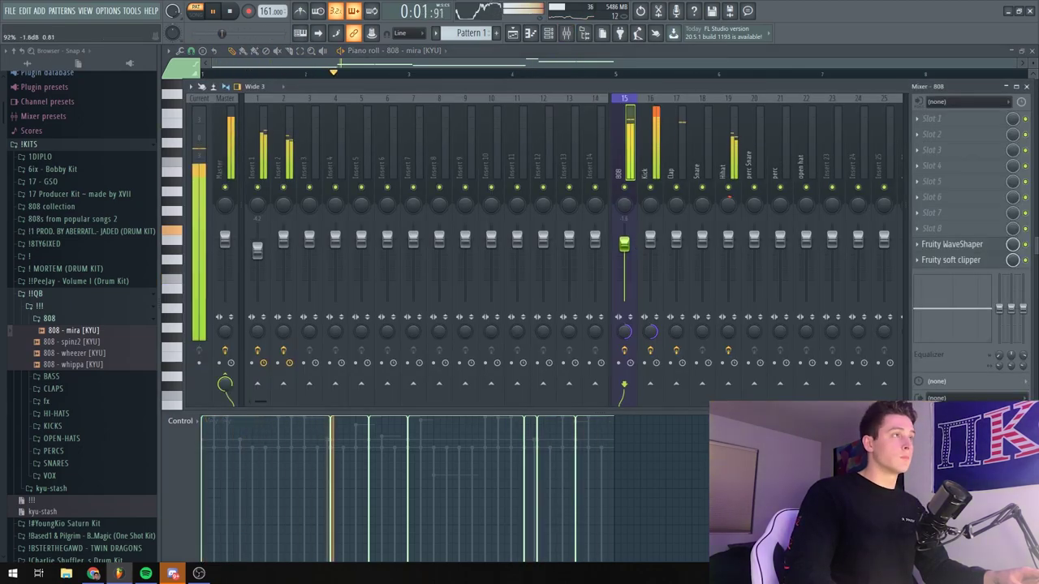
Route mixer inserts 1, 2 and 3 exclusively to insert 4
{"action": "left_click", "coordinate": [275, 172]}
{"action": "key", "text": "F6"}
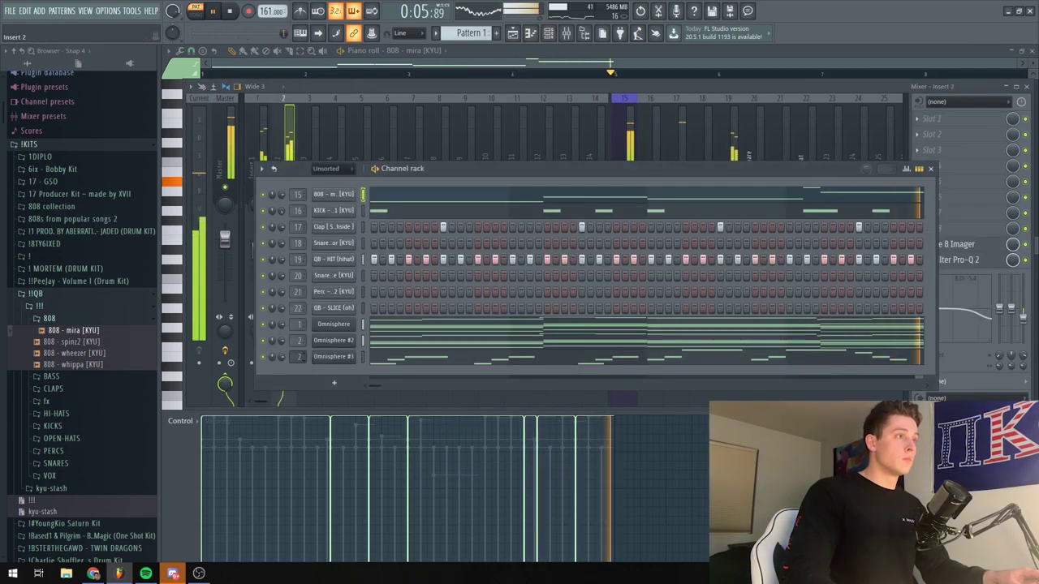
{"action": "left_click", "coordinate": [315, 136]}
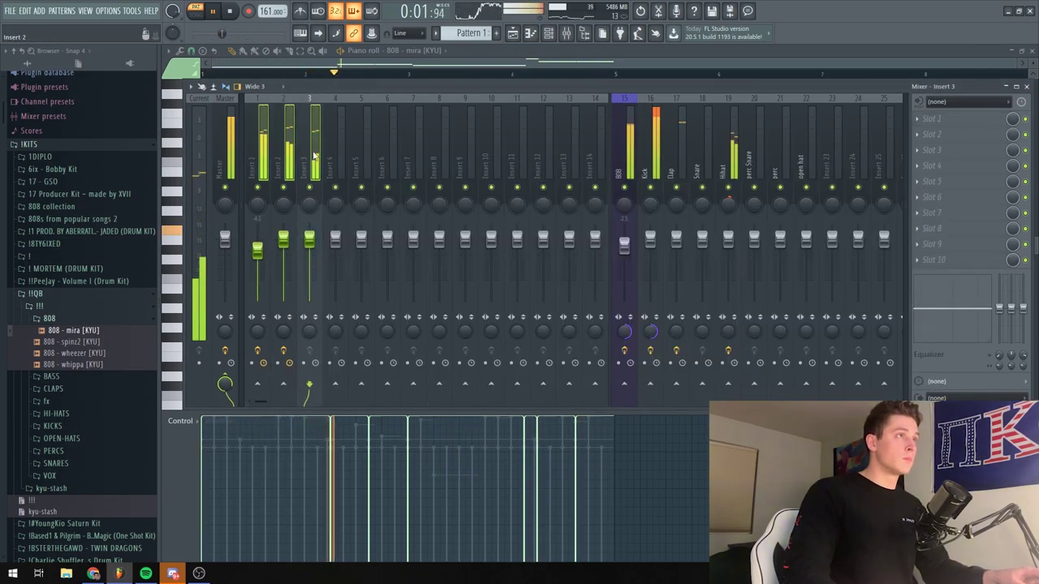
{"action": "right_click", "coordinate": [335, 388]}
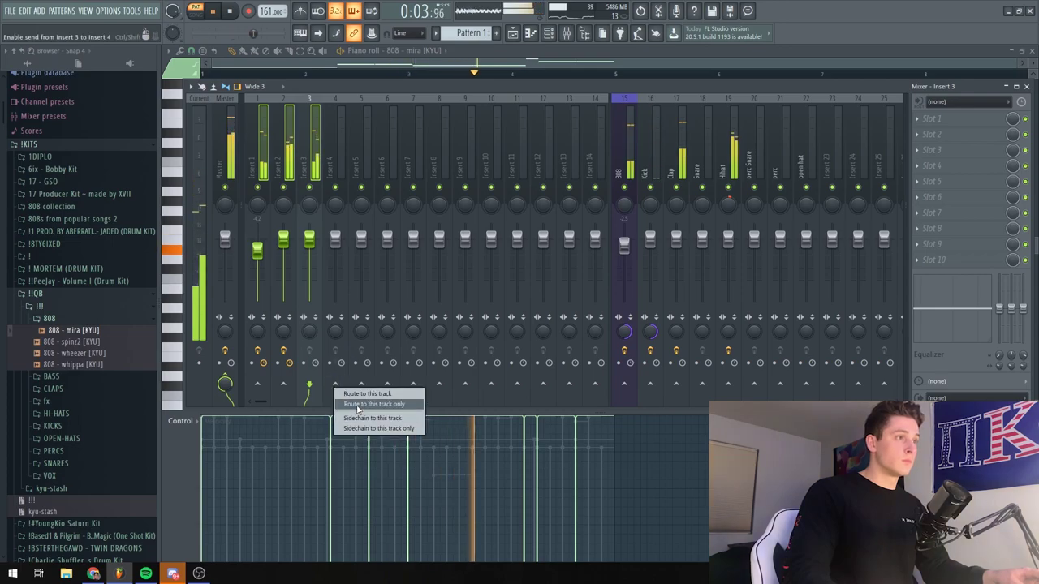
{"action": "left_click", "coordinate": [365, 397]}
Add FabFilter Pro-Q 2 to slot 10 of insert 4 with the CLAP preset and lower its low-cut frequency
{"action": "left_click", "coordinate": [941, 260]}
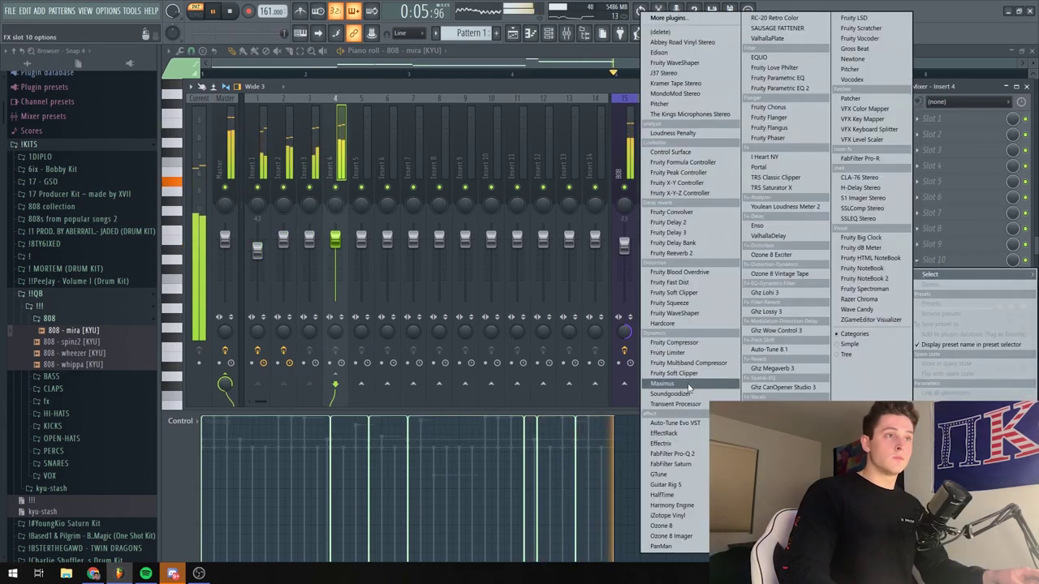
{"action": "left_click", "coordinate": [690, 386]}
{"action": "left_click", "coordinate": [512, 161]}
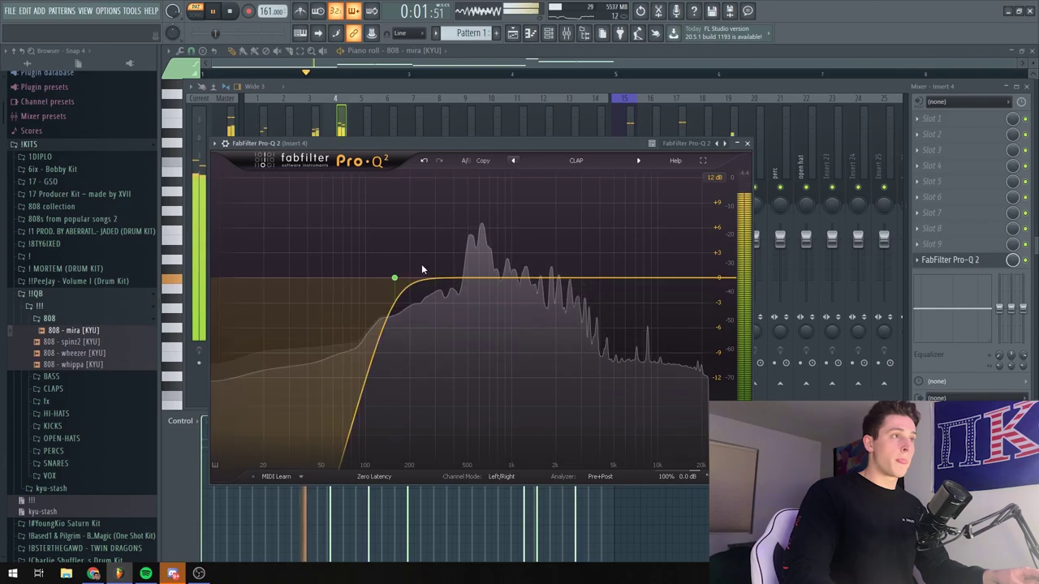
{"action": "left_click_drag", "start_coordinate": [394, 278], "coordinate": [343, 279]}
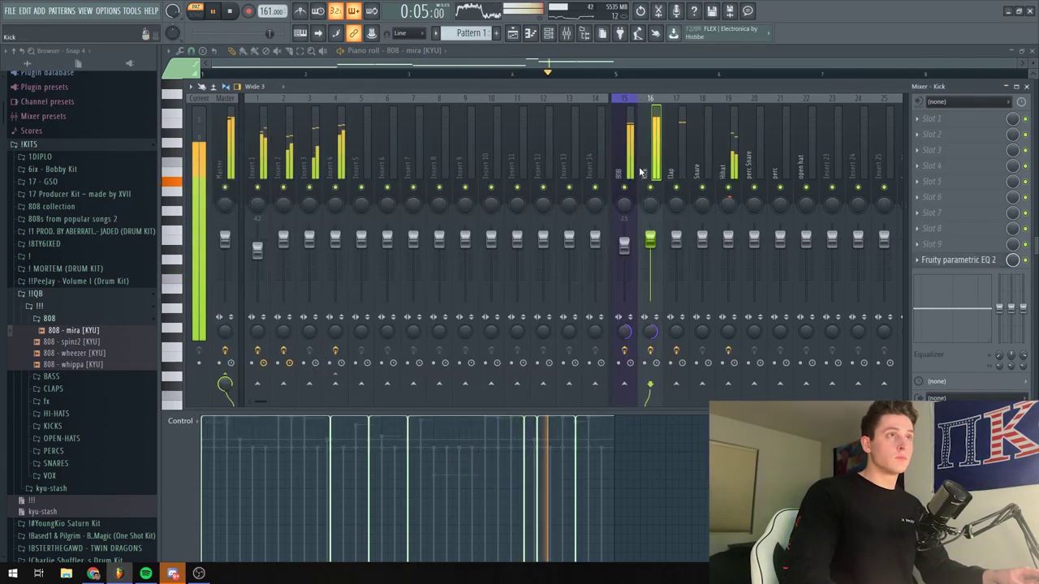
Check the Fruity WaveShaper curve on the 808 mixer track and lower the track's volume slightly
{"action": "left_click", "coordinate": [631, 178]}
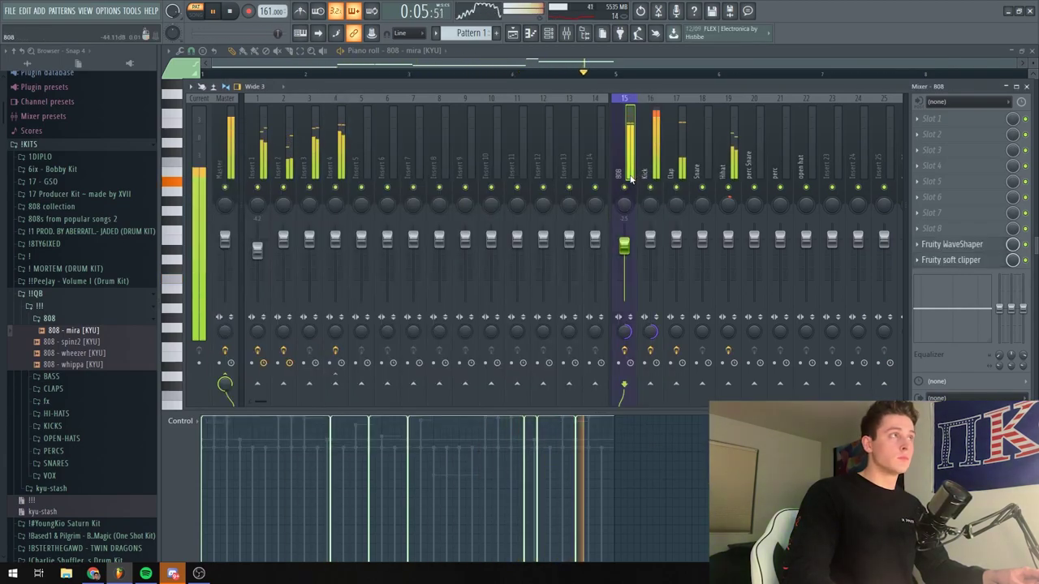
{"action": "left_click", "coordinate": [956, 245]}
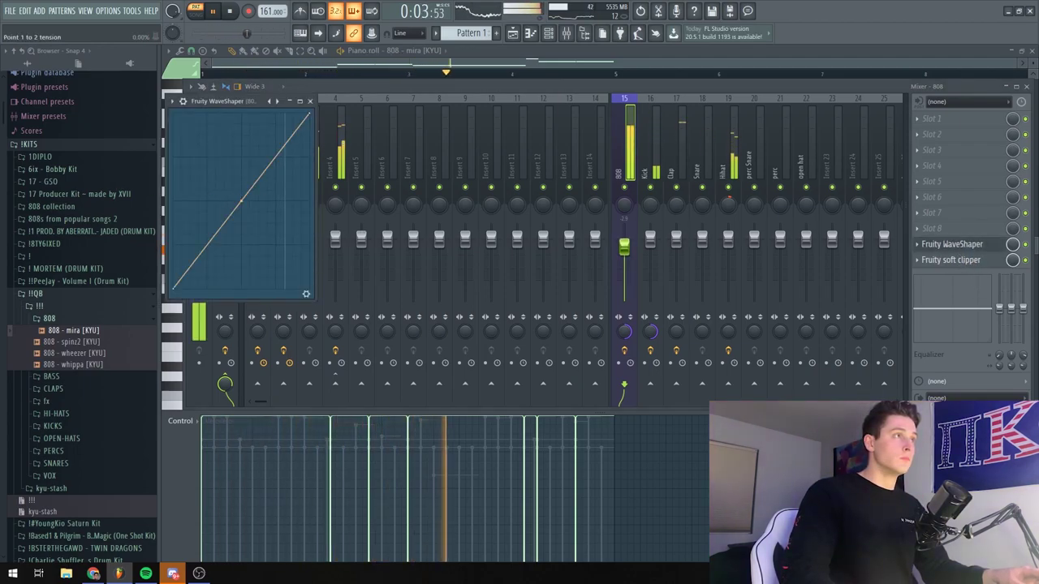
{"action": "left_click", "coordinate": [310, 102]}
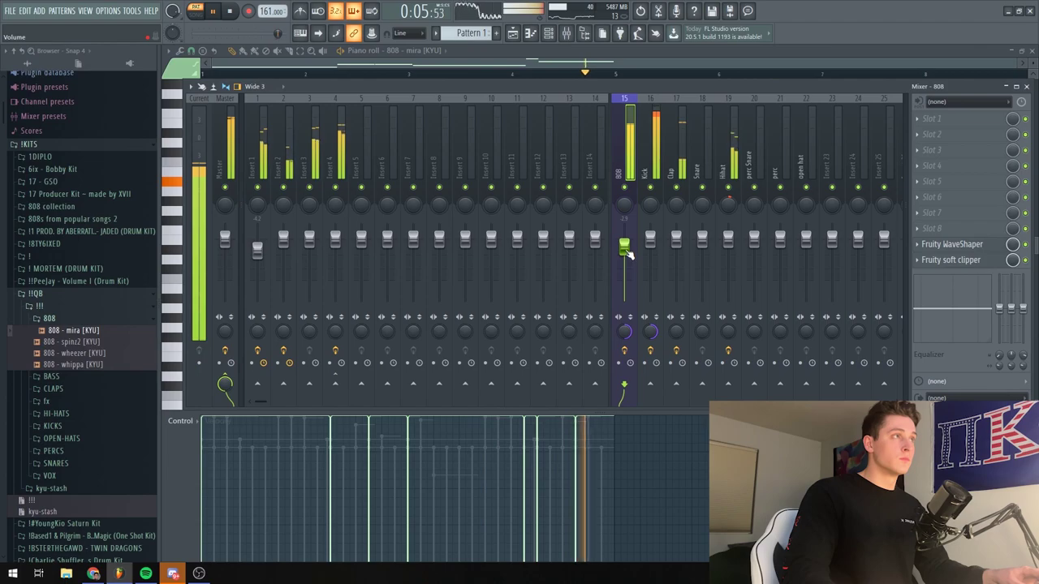
Add channel rack hits: open hat on step 1, perc on 15, first snare on 19 and 35, second snare on 47
{"action": "left_click", "coordinate": [514, 34]}
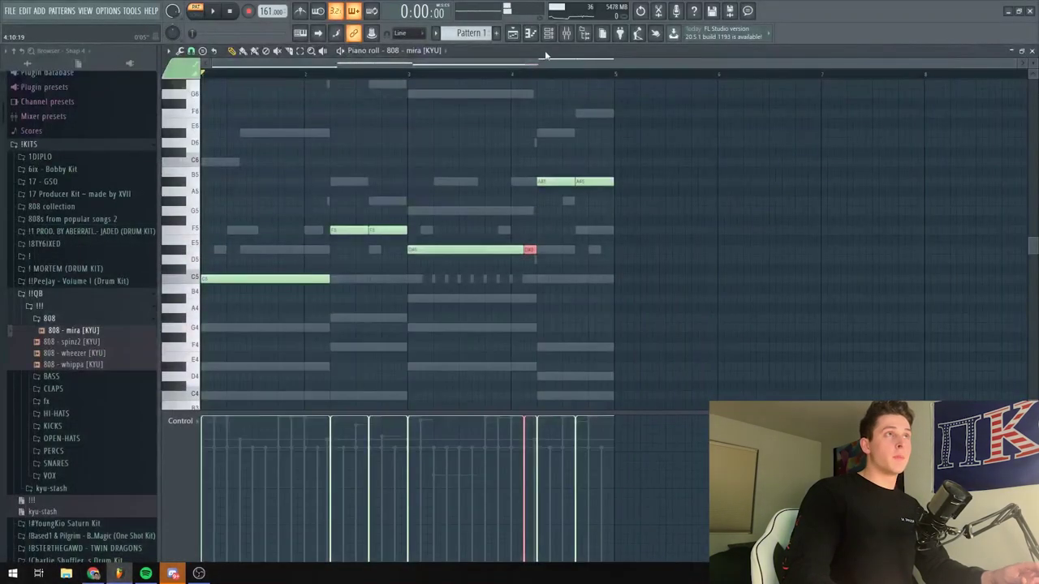
{"action": "left_click", "coordinate": [548, 33]}
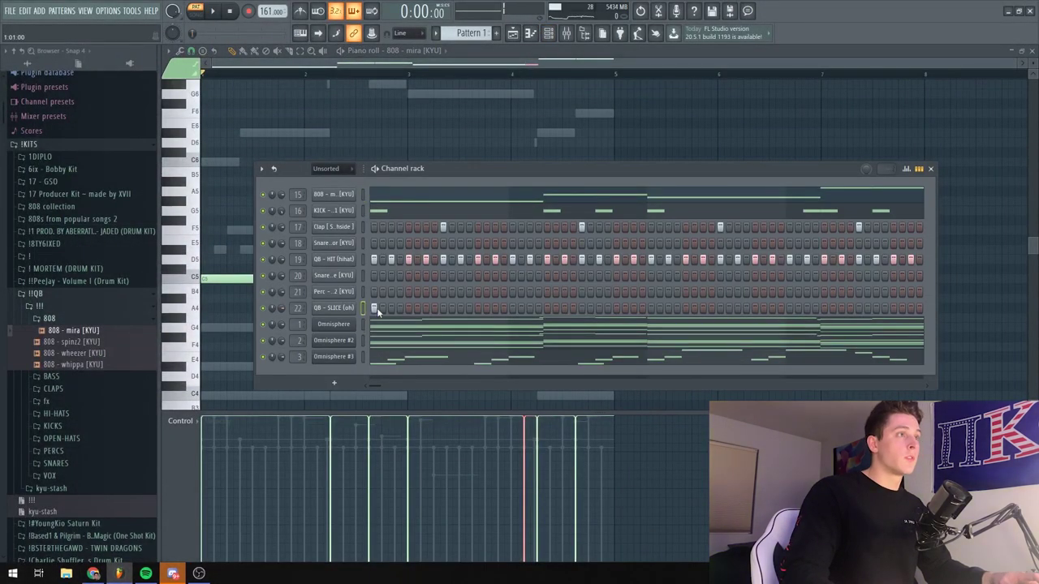
{"action": "key", "text": "space"}
{"action": "left_click", "coordinate": [495, 292]}
{"action": "key", "text": "space"}
{"action": "left_click", "coordinate": [529, 243]}
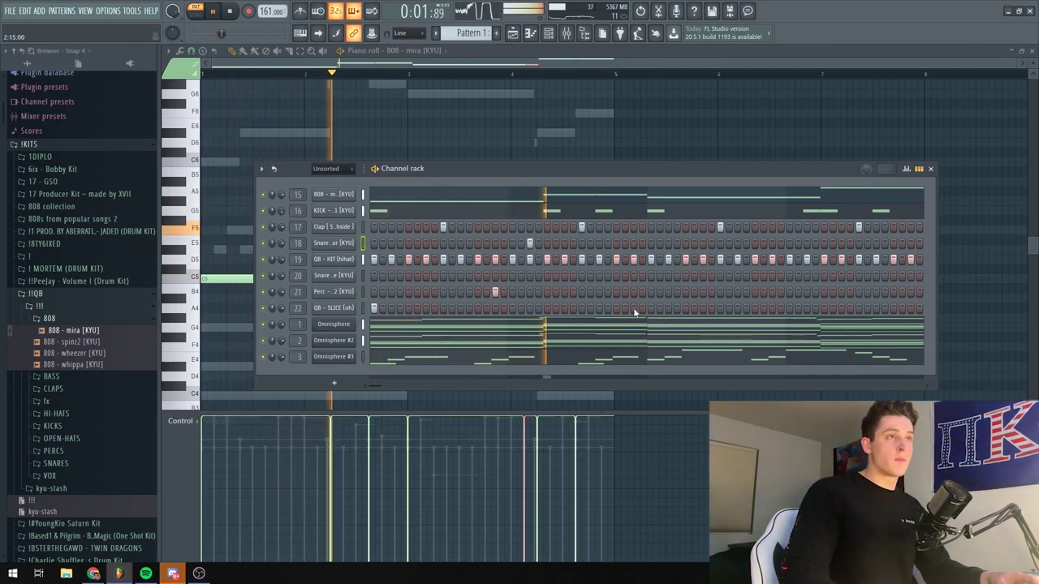
{"action": "left_click", "coordinate": [668, 243]}
{"action": "left_click", "coordinate": [772, 275]}
{"action": "key", "text": "space"}
{"action": "key", "text": "space"}
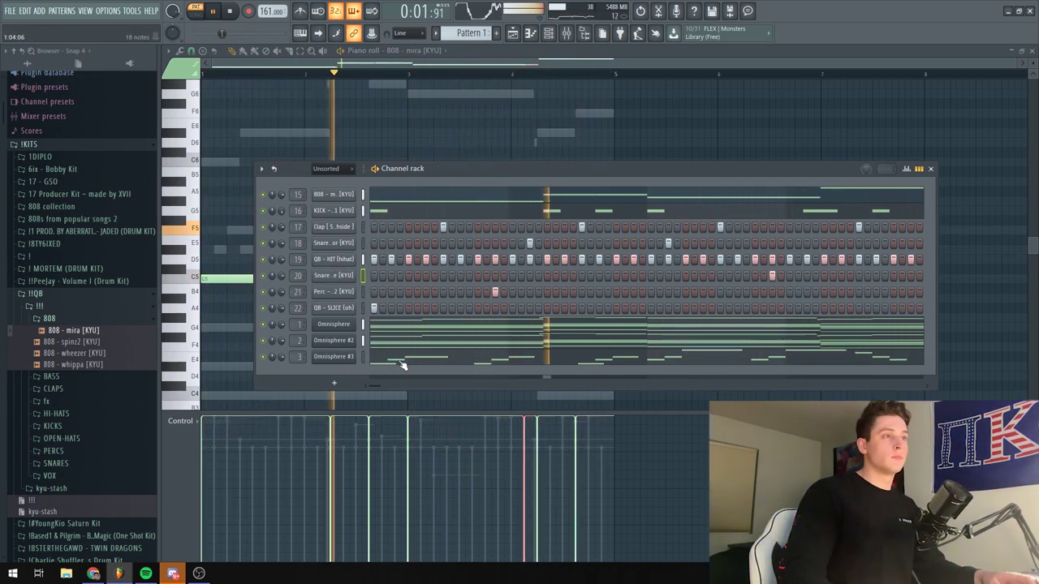
Open the hi-hat channel's notes in the piano roll and set a finer note snap
{"action": "left_click_drag", "start_coordinate": [282, 341], "coordinate": [282, 337]}
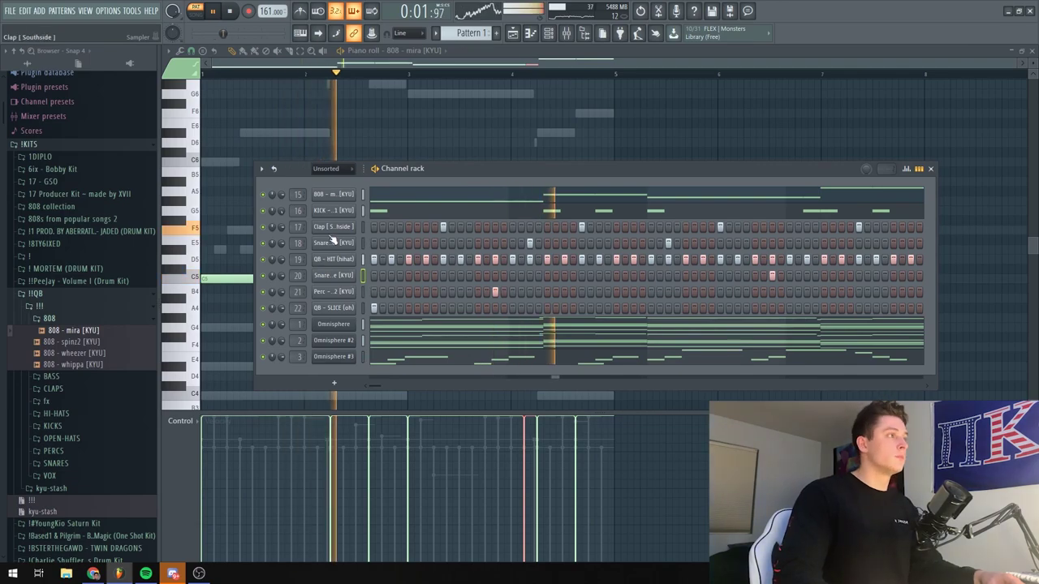
{"action": "left_click", "coordinate": [40, 294]}
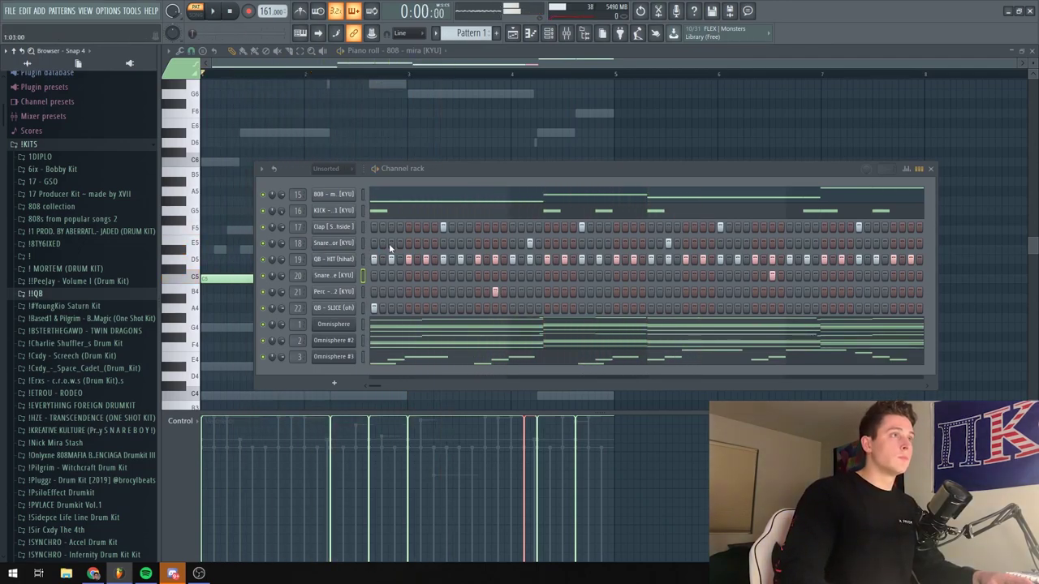
{"action": "right_click", "coordinate": [315, 258]}
{"action": "left_click", "coordinate": [337, 260]}
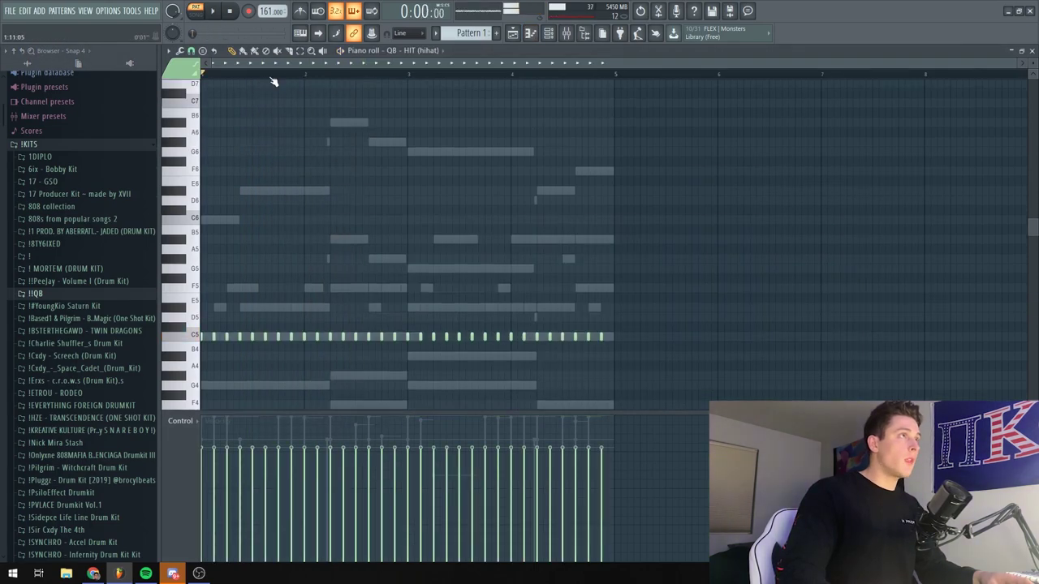
{"action": "left_click", "coordinate": [192, 51]}
{"action": "left_click", "coordinate": [209, 143]}
{"action": "key", "text": "space"}
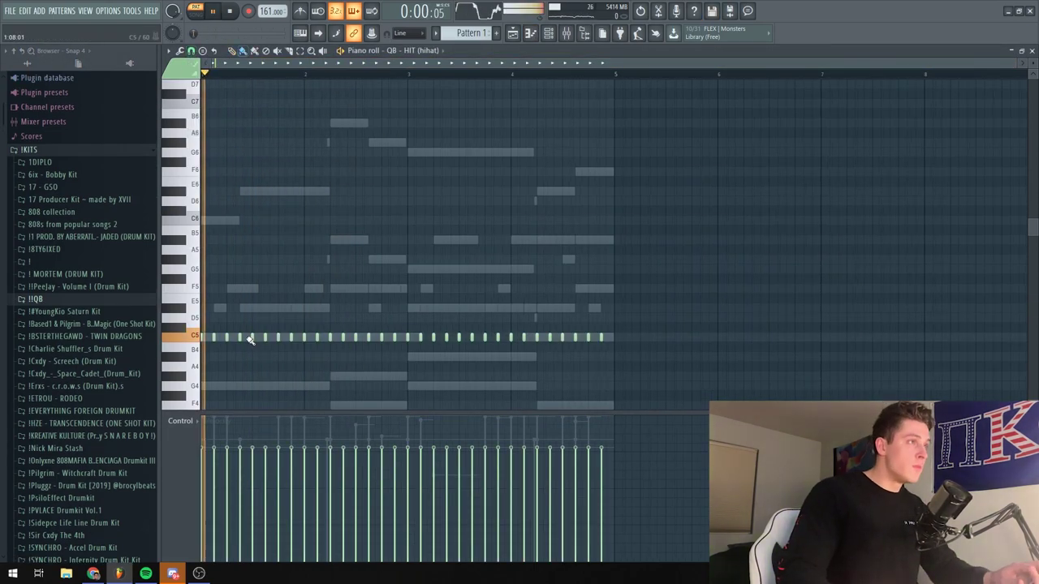
Replace the hi-hat hit on step 5 of bars 1, 2 and 3 with a short roll on B4
{"action": "key", "text": "space"}
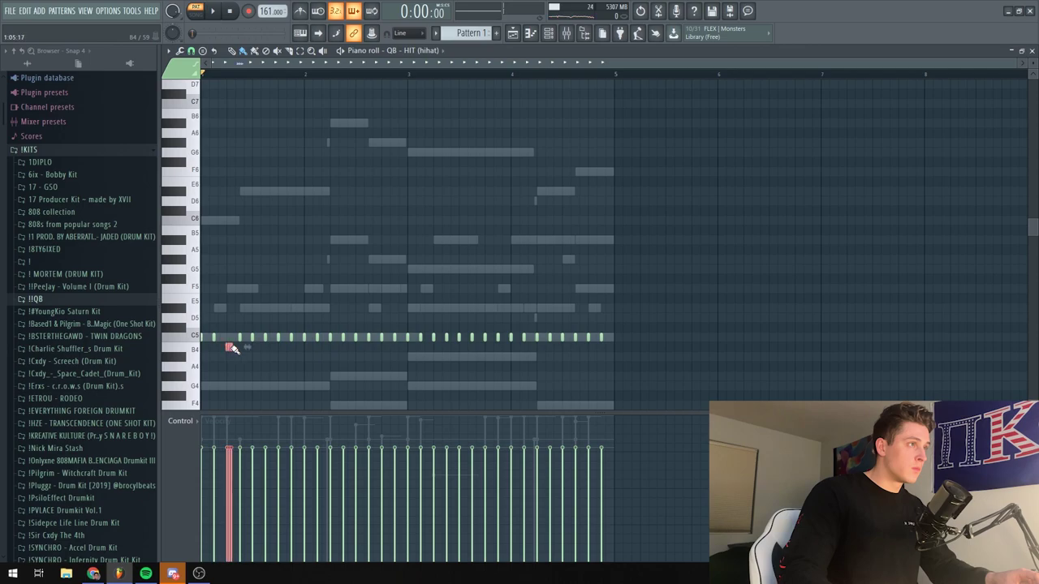
{"action": "key", "text": "space"}
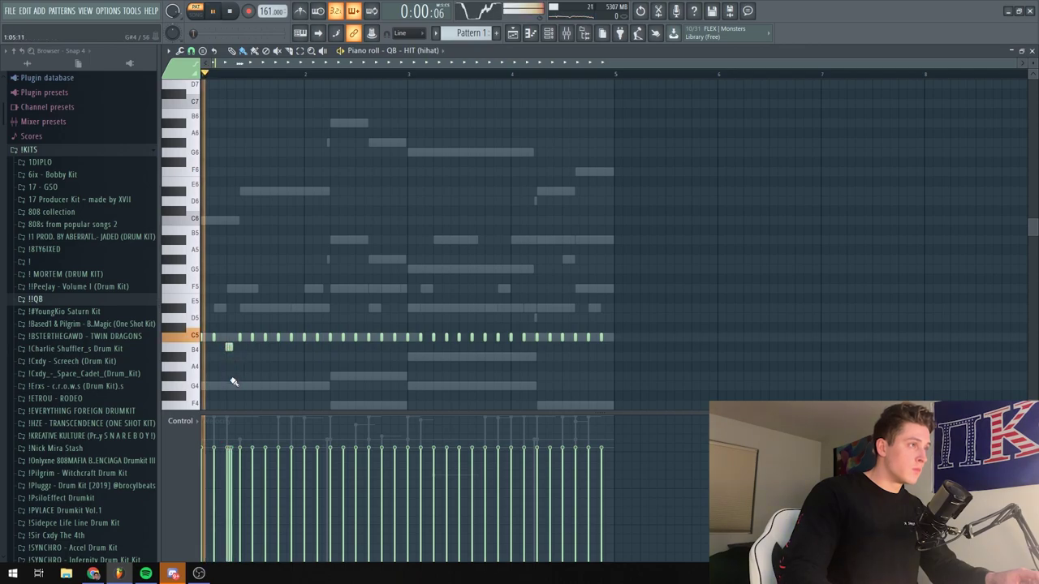
{"action": "left_click", "coordinate": [333, 348]}
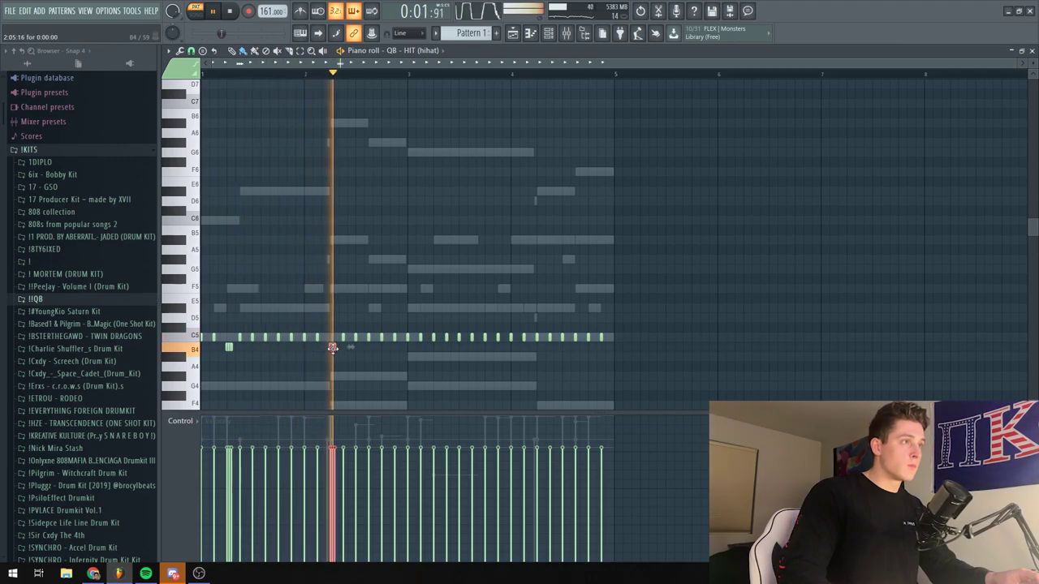
{"action": "key", "text": "space"}
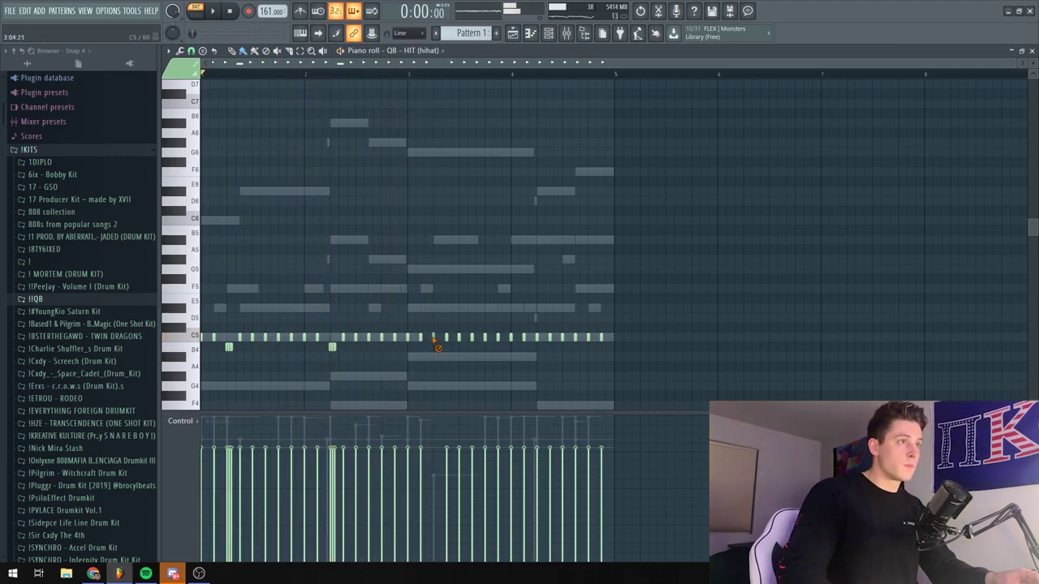
{"action": "key", "text": "space"}
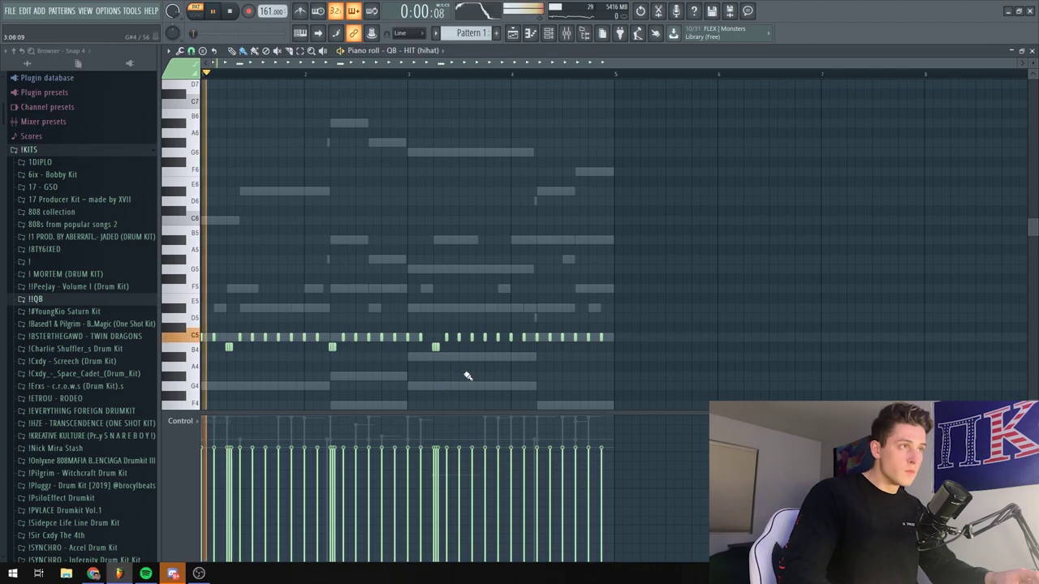
Lower the hi-hat hits on steps 11 and 15 of bar 1 and steps 11 and 13 of bar 2 to B4
{"action": "left_click", "coordinate": [265, 349]}
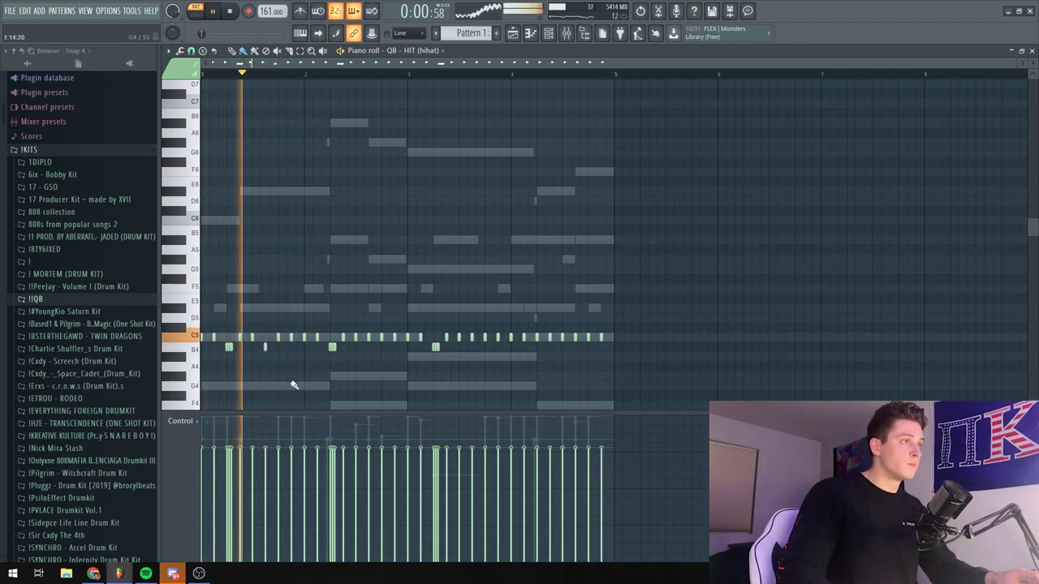
{"action": "key", "text": "space"}
{"action": "key", "text": "space"}
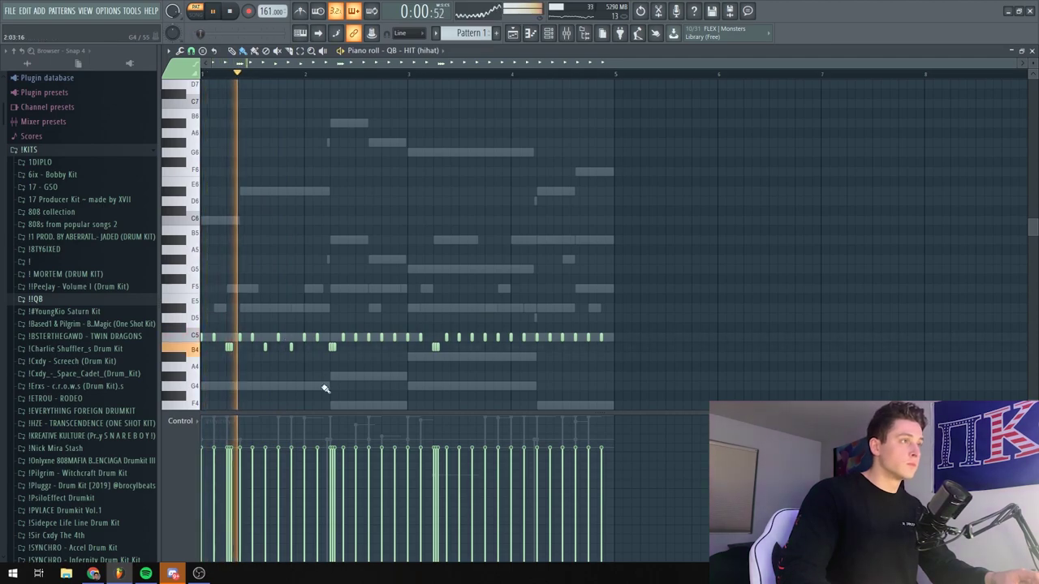
{"action": "key", "text": "space"}
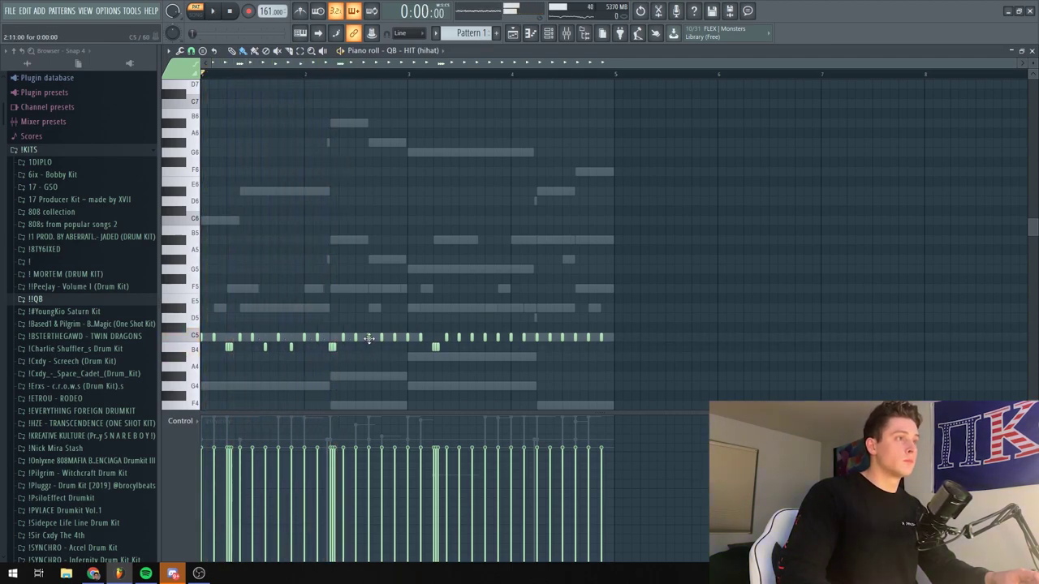
{"action": "key", "text": "space"}
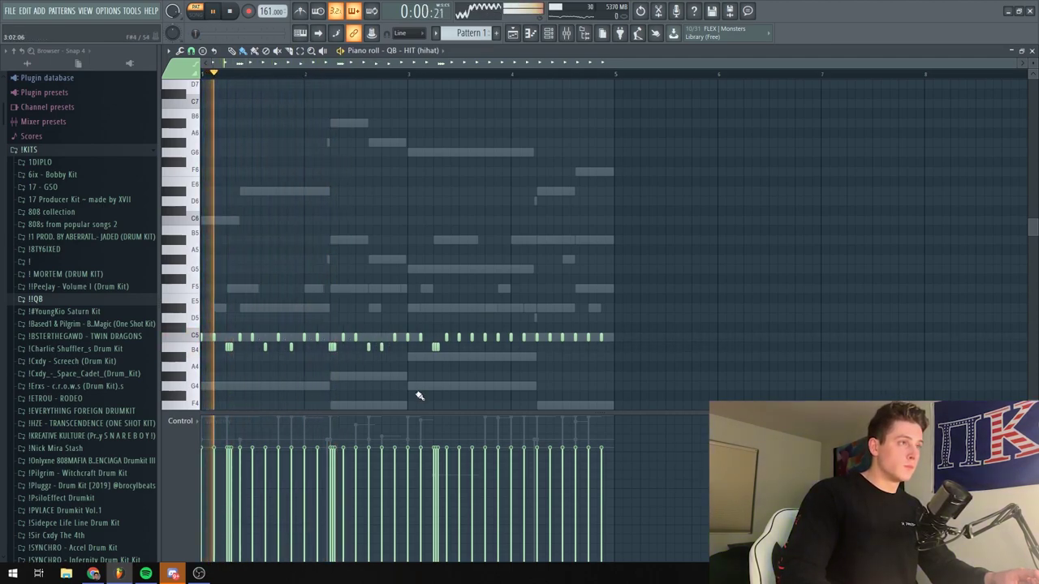
Delete all hi-hat notes from bar 3 onward
{"action": "right_click", "coordinate": [408, 338]}
{"action": "right_click", "coordinate": [463, 349]}
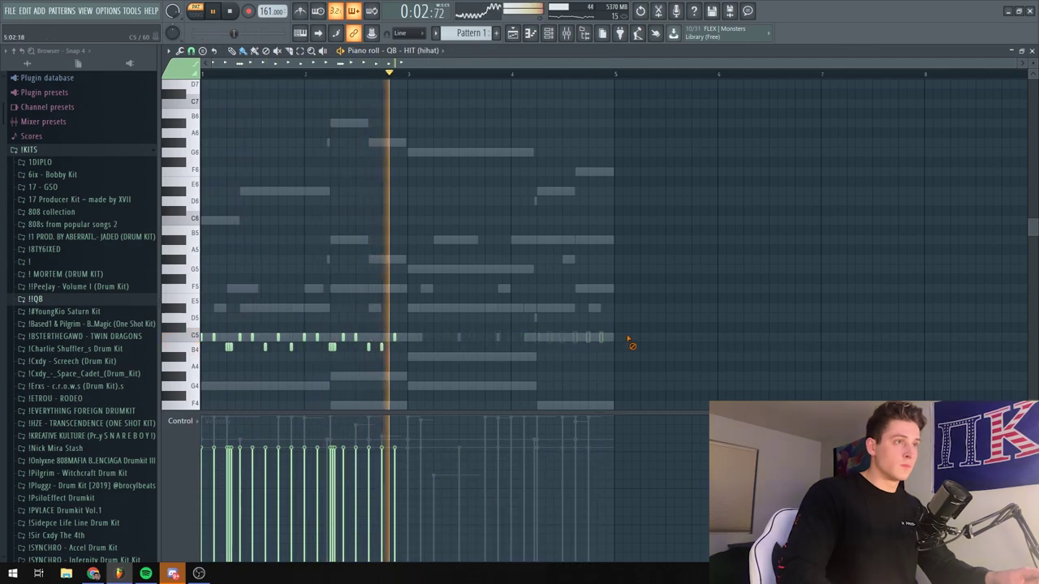
{"action": "key", "text": "space"}
Duplicate the two-bar hi-hat pattern into bars 3 and 4 with snap set to Step, and lower its final hit to B4
{"action": "left_click", "coordinate": [203, 51]}
{"action": "left_click", "coordinate": [209, 163]}
{"action": "left_click", "coordinate": [191, 51]}
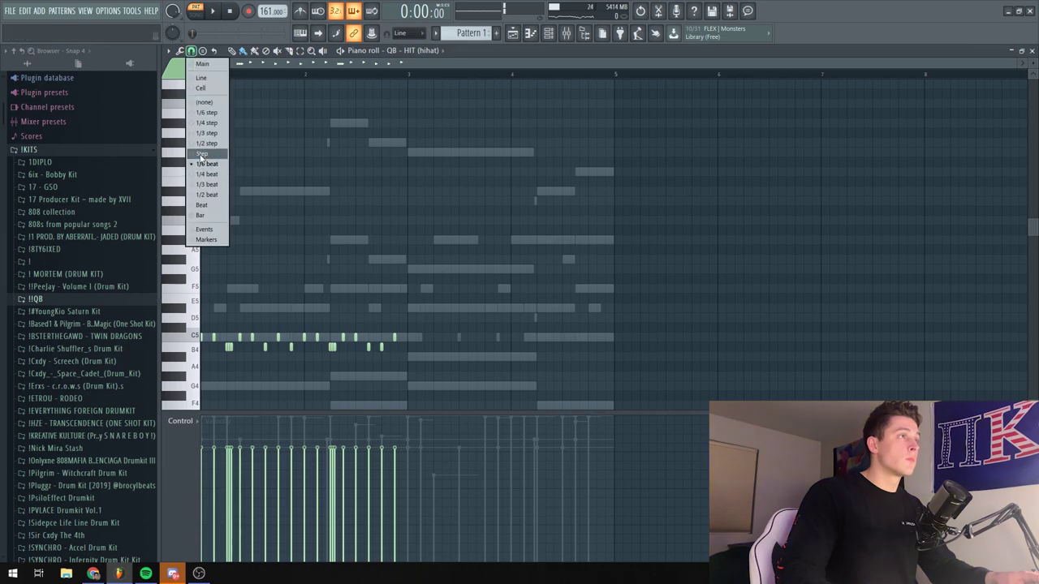
{"action": "left_click", "coordinate": [202, 156]}
{"action": "left_click_drag", "start_coordinate": [405, 72], "coordinate": [188, 68]}
{"action": "key", "text": "ctrl+b"}
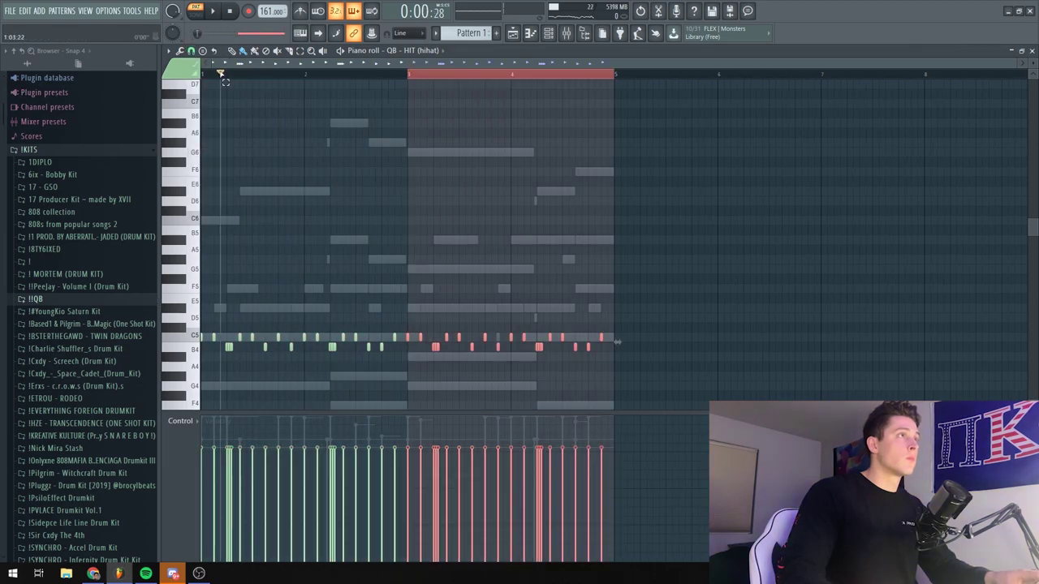
{"action": "double_click", "coordinate": [220, 73]}
{"action": "key", "text": "space"}
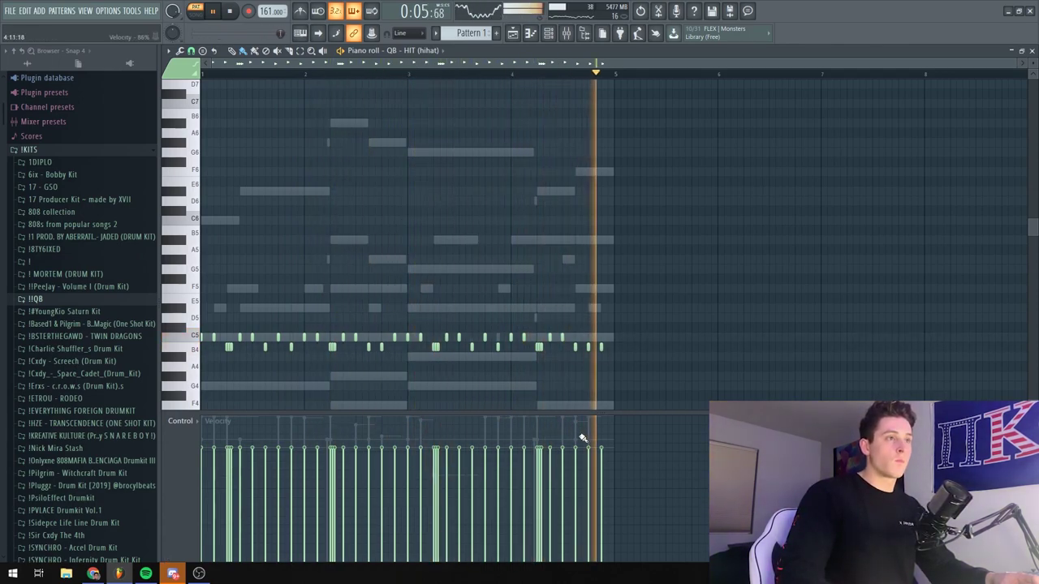
Switch to Chrome, close the expired Google timer and return to FL Studio
{"action": "left_click", "coordinate": [94, 574]}
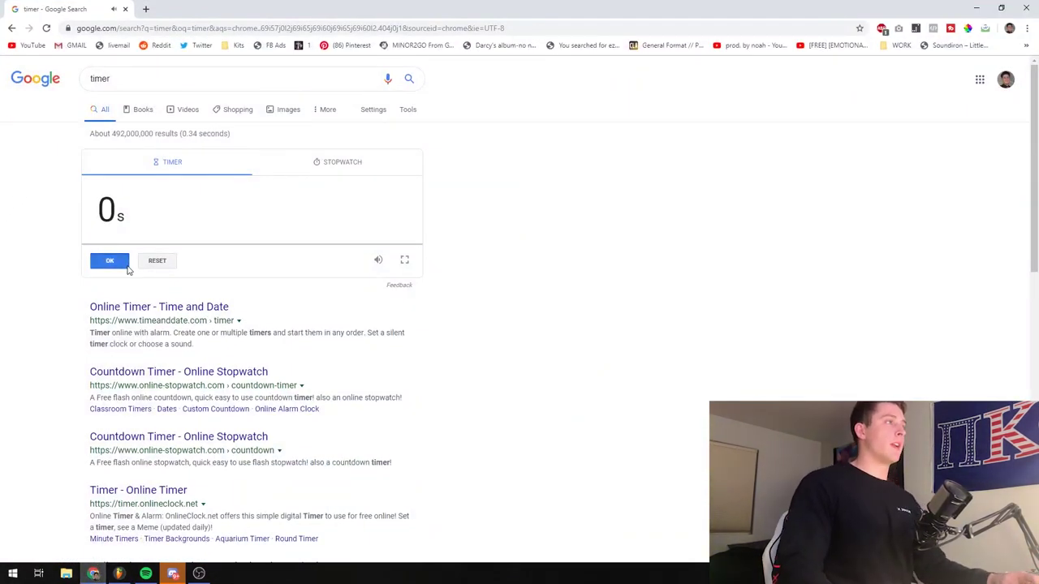
{"action": "key", "text": "alt+Tab"}
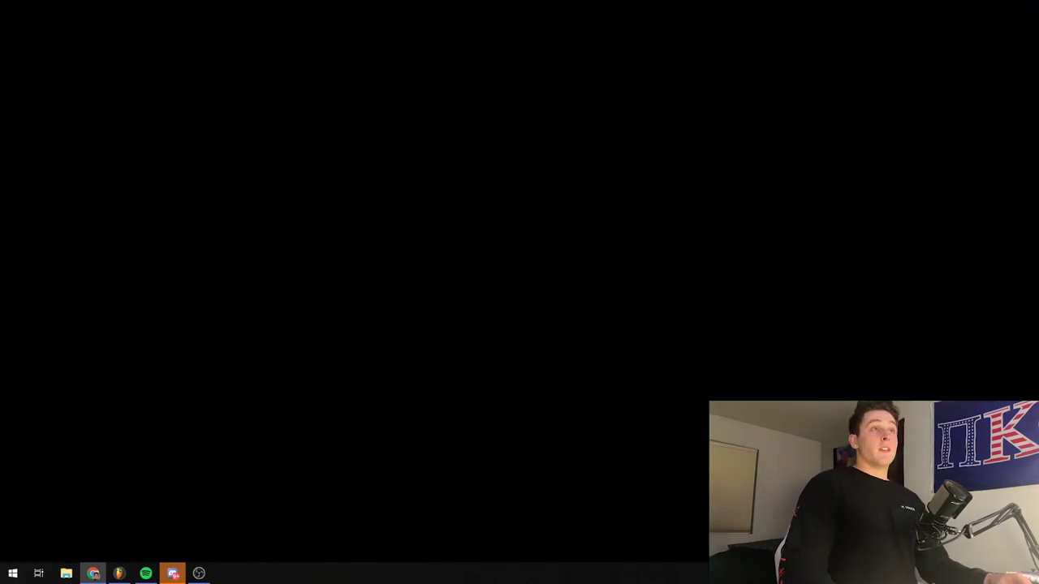
Open the playlist and split Pattern 1 into a separate pattern for each channel
{"action": "left_click", "coordinate": [513, 33]}
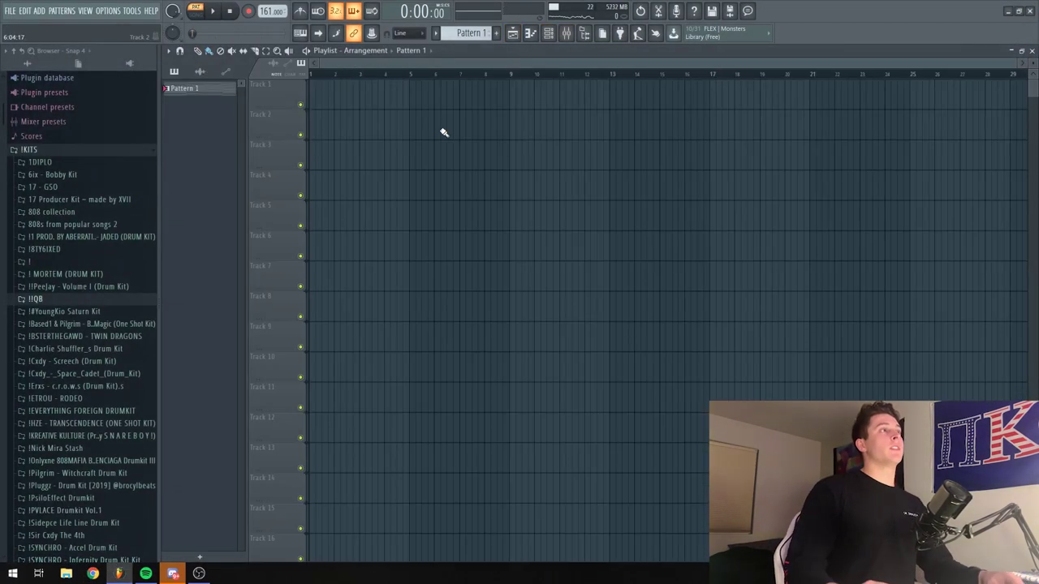
{"action": "right_click", "coordinate": [184, 88]}
{"action": "left_click", "coordinate": [233, 257]}
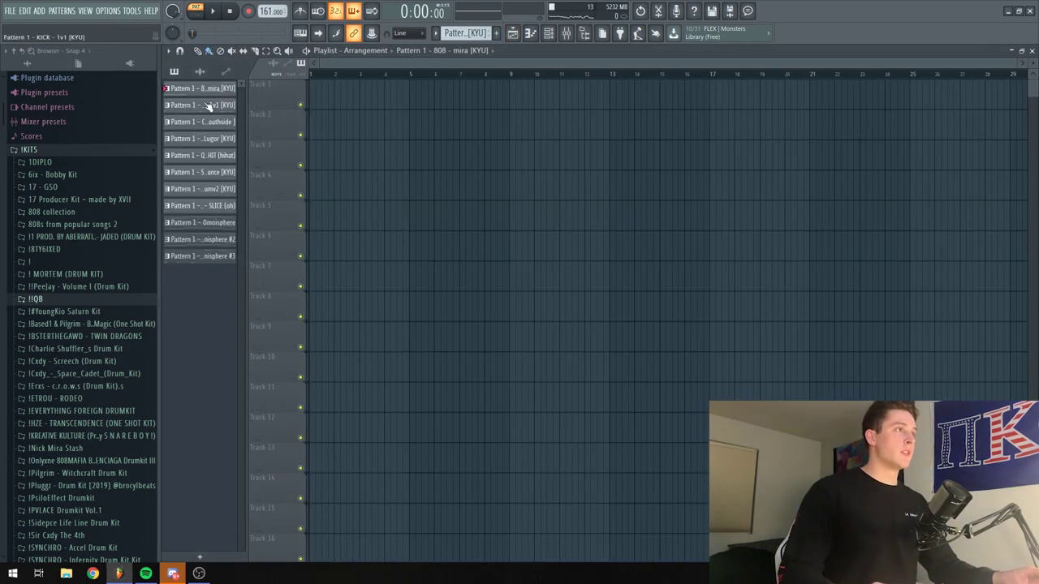
Place the three Omnisphere patterns on playlist tracks 1 to 3 from bar 1 and duplicate them through bar 16
{"action": "left_click_drag", "start_coordinate": [204, 221], "coordinate": [324, 102]}
{"action": "key", "text": "ctrl+b"}
{"action": "key", "text": "ctrl+b"}
{"action": "key", "text": "ctrl+b"}
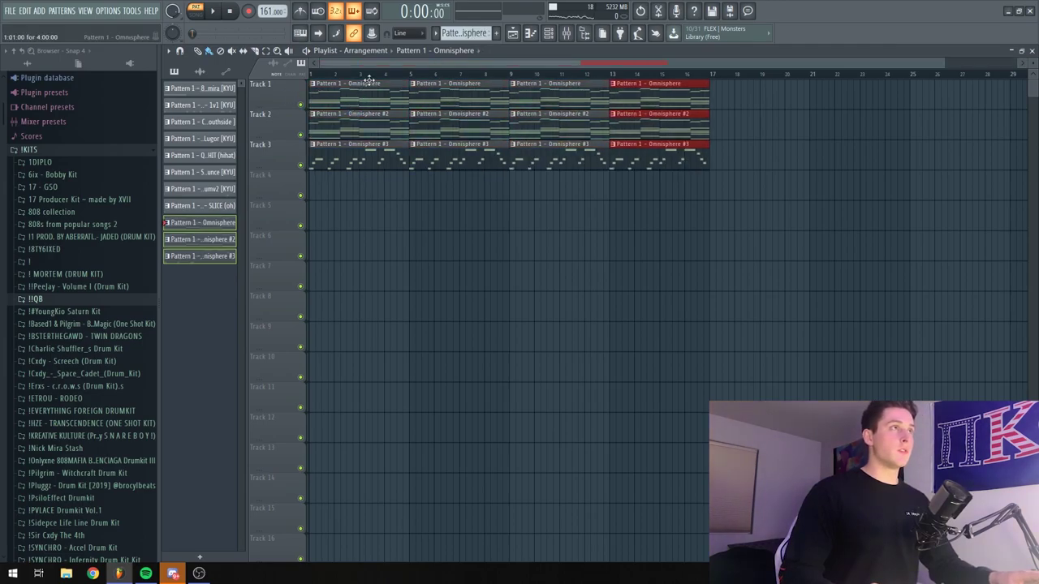
Place the eight drum and 808 patterns on playlist tracks 4 to 11 from bar 17, and duplicate the Omnisphere clips through bar 32
{"action": "left_click", "coordinate": [187, 91], "text": "shift"}
{"action": "left_click_drag", "start_coordinate": [187, 91], "coordinate": [645, 82]}
{"action": "key", "text": "ctrl+b"}
{"action": "key", "text": "ctrl+b"}
{"action": "key", "text": "ctrl+b"}
{"action": "key", "text": "ctrl+b"}
{"action": "scroll", "coordinate": [643, 73], "scroll_direction": "down", "scroll_amount": 3}
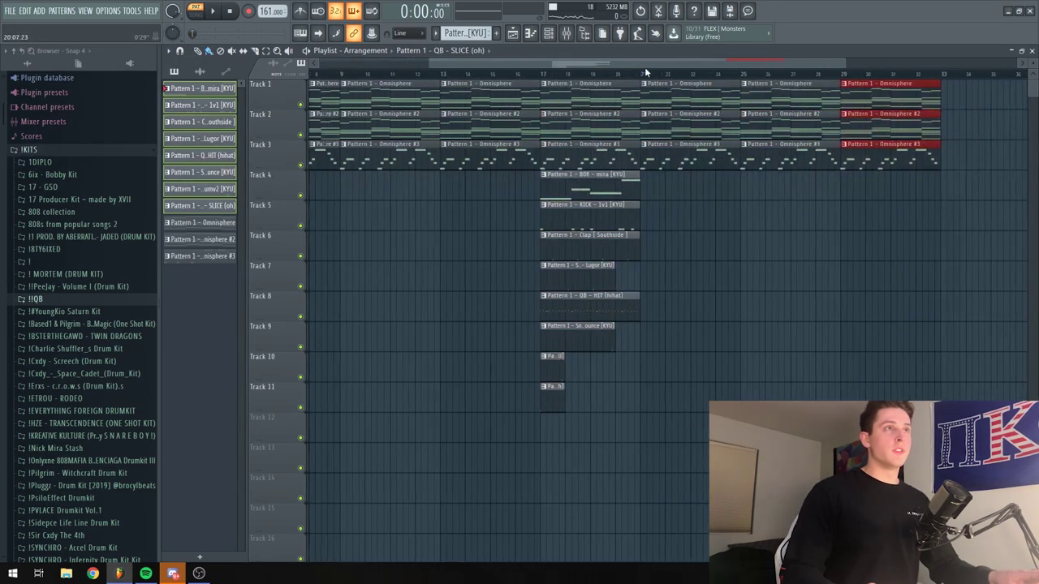
{"action": "scroll", "coordinate": [642, 76], "scroll_direction": "down", "scroll_amount": 2}
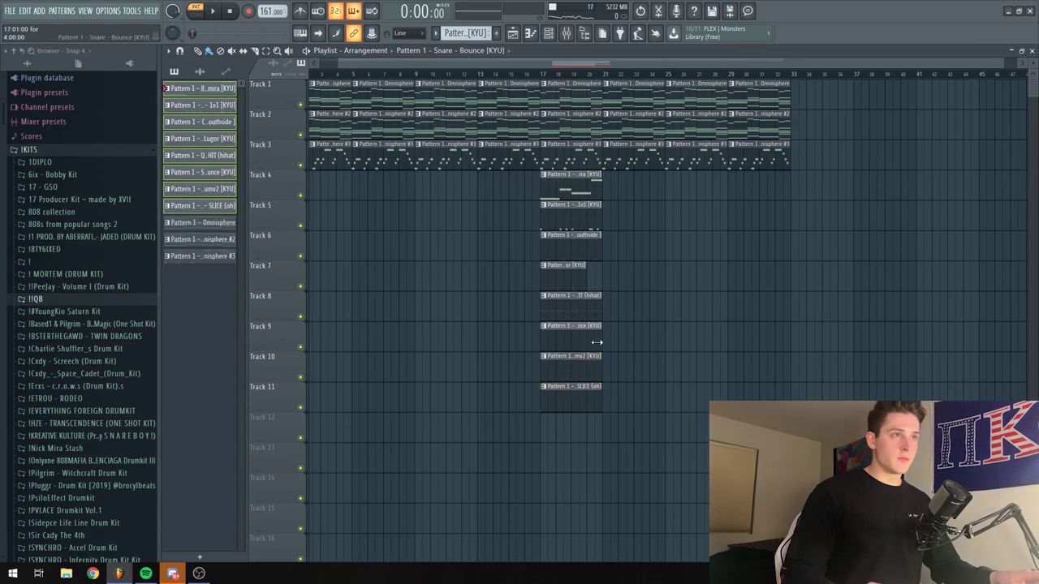
Select the four-bar drum and 808 clips on tracks 4 to 11 and duplicate them through bar 32
{"action": "left_click_drag", "start_coordinate": [579, 473], "coordinate": [567, 184]}
{"action": "key", "text": "ctrl+b"}
{"action": "key", "text": "ctrl+b"}
{"action": "key", "text": "ctrl+b"}
Delete the kick clips in bars 17 to 24 and shorten the 808, snare, hi-hat and percussion clips before bar 25
{"action": "left_click", "coordinate": [508, 221], "text": "ctrl"}
{"action": "right_click", "coordinate": [568, 220]}
{"action": "right_click", "coordinate": [625, 219]}
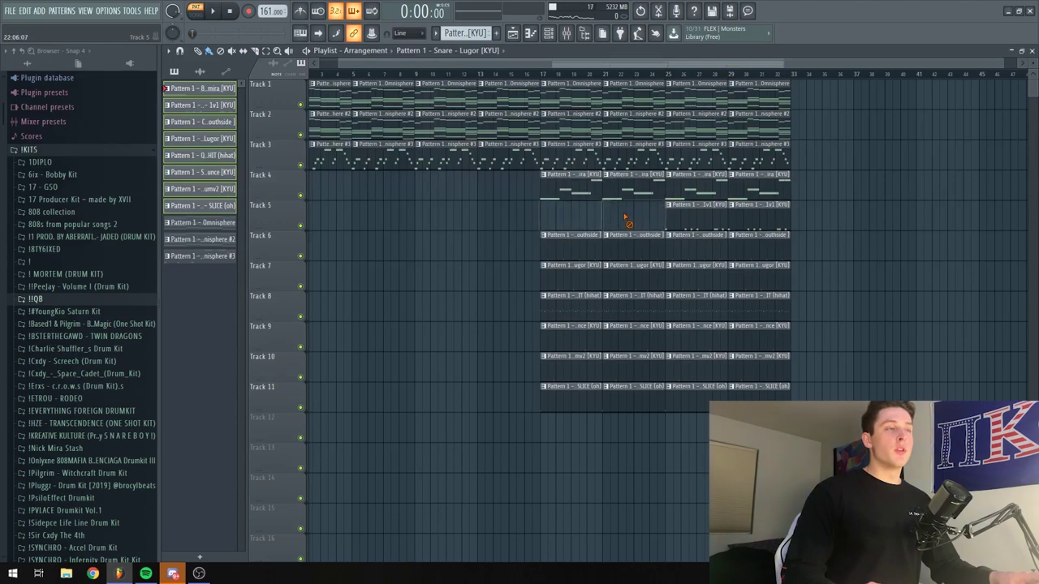
{"action": "left_click_drag", "start_coordinate": [633, 456], "coordinate": [643, 247]}
{"action": "left_click", "coordinate": [650, 215], "text": "ctrl"}
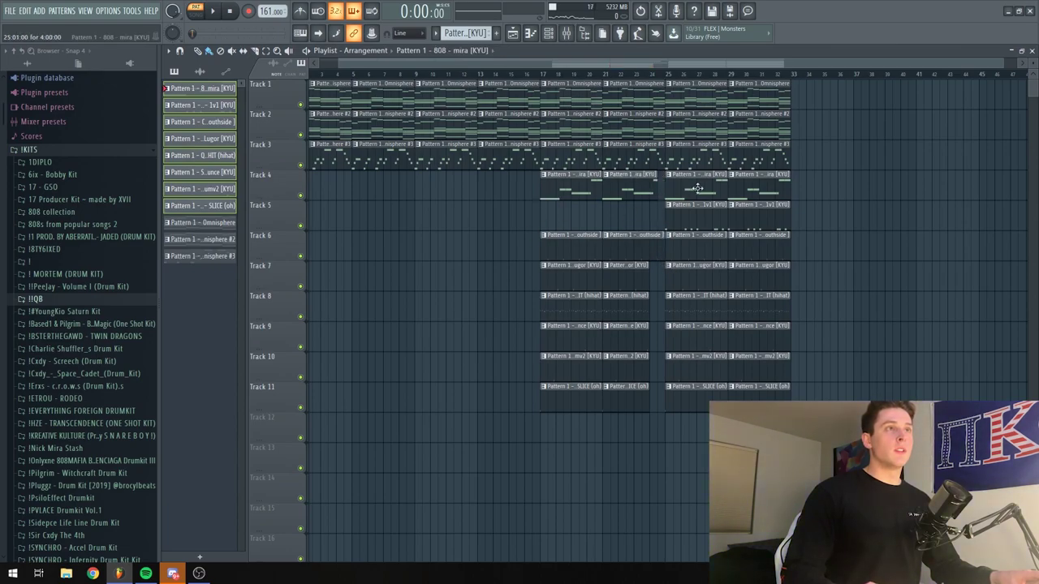
Delete the Omnisphere #3 clips from bars 17 to 24 and bars 1 to 8 on track 3
{"action": "right_click", "coordinate": [621, 163]}
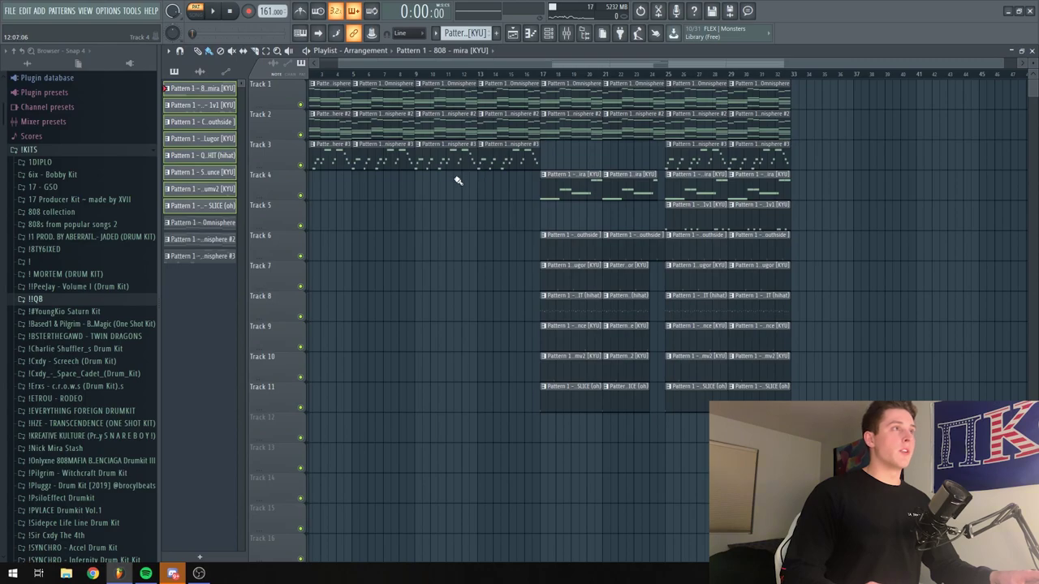
{"action": "left_click_drag", "start_coordinate": [419, 64], "coordinate": [396, 65]}
{"action": "right_click", "coordinate": [406, 161]}
{"action": "right_click", "coordinate": [343, 157]}
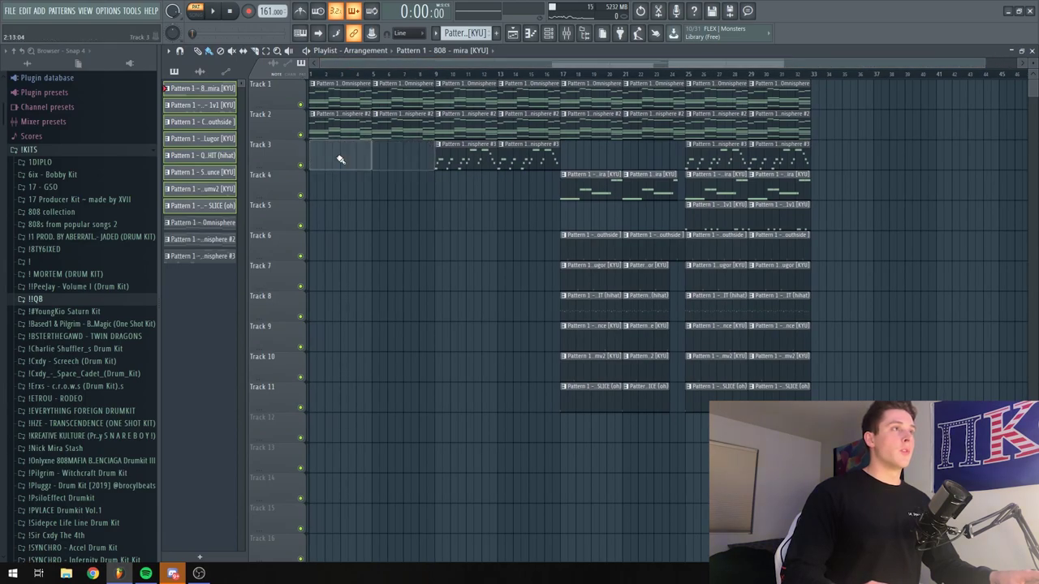
Create the empty Pattern 12 and place it on track 4 at bars 9 and 13
{"action": "left_click", "coordinate": [498, 34]}
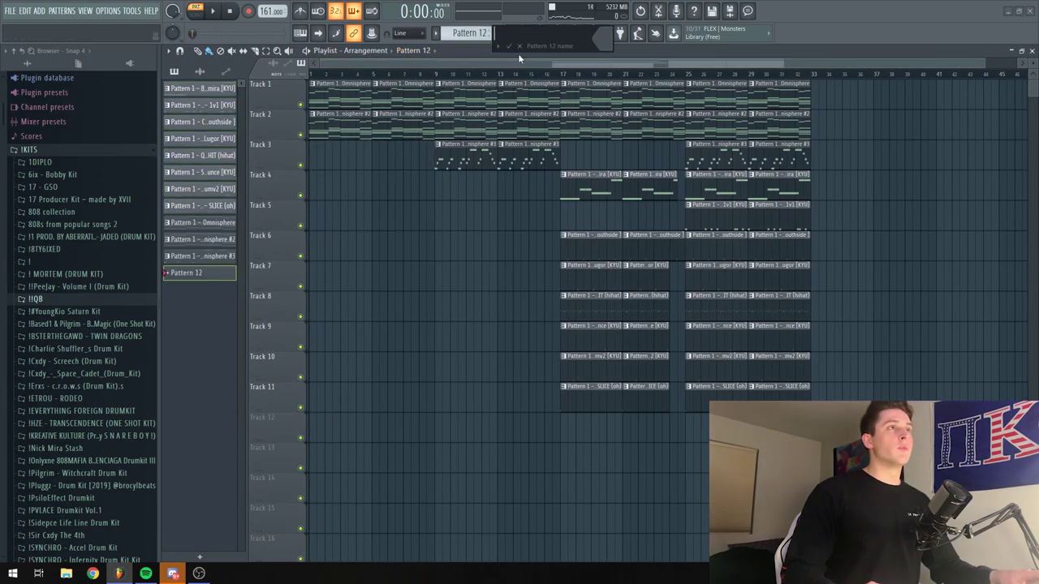
{"action": "left_click_drag", "start_coordinate": [435, 195], "coordinate": [438, 192]}
{"action": "left_click", "coordinate": [507, 192]}
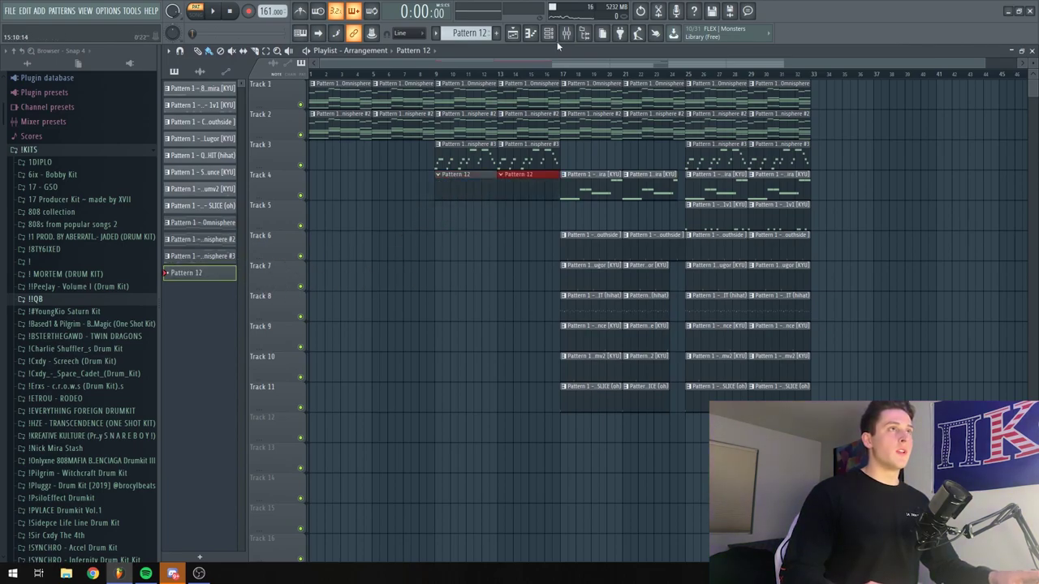
Add the Bass -Best Bass [Kyu] sample from the !!QB kit's BASS folder to the channel rack as a new channel
{"action": "left_click", "coordinate": [550, 33]}
{"action": "left_click", "coordinate": [48, 301]}
{"action": "left_click", "coordinate": [66, 326]}
{"action": "left_click", "coordinate": [65, 326]}
{"action": "left_click", "coordinate": [60, 313]}
{"action": "left_click", "coordinate": [66, 337]}
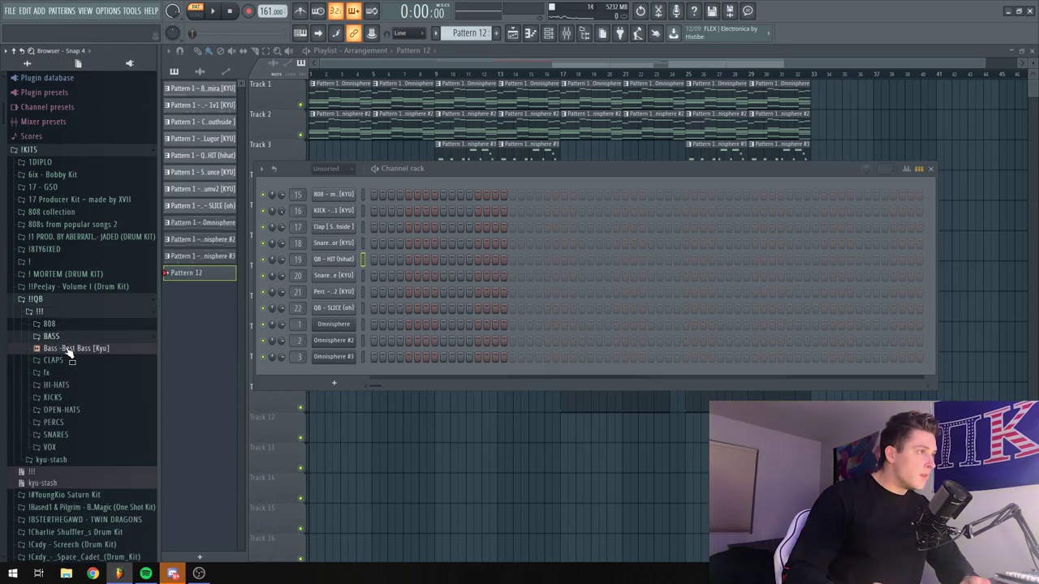
{"action": "left_click_drag", "start_coordinate": [340, 374], "coordinate": [333, 383]}
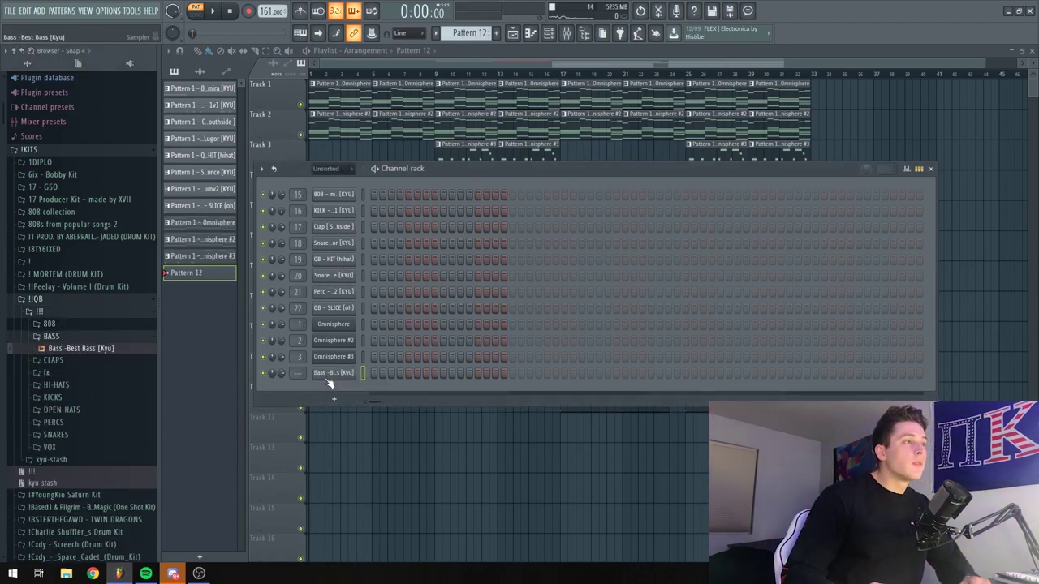
Route the bass channel to mixer track 5, enable its volume envelope and set the channel to cut itself
{"action": "left_click", "coordinate": [345, 375]}
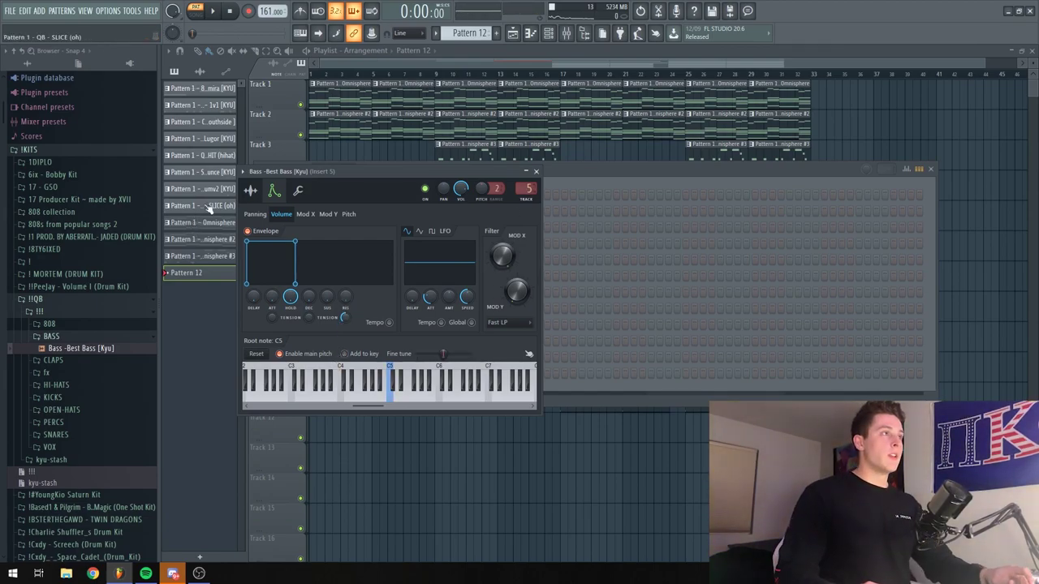
{"action": "left_click", "coordinate": [253, 195]}
{"action": "left_click", "coordinate": [537, 172]}
{"action": "right_click", "coordinate": [349, 373]}
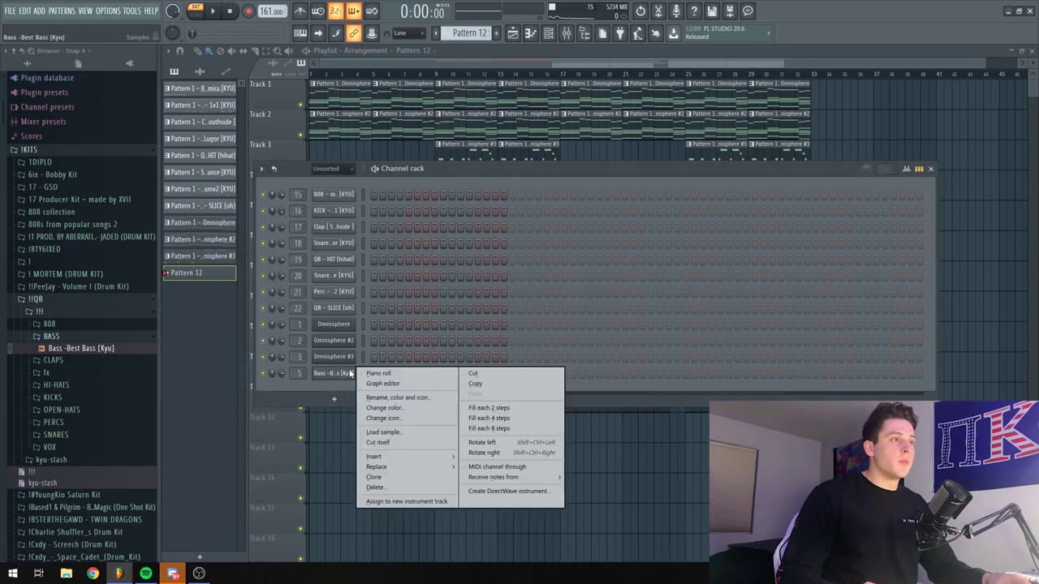
{"action": "left_click", "coordinate": [379, 442]}
Write a four-bar bass line in the bass channel's piano roll with the notes C5, F5, D#5 and A#5
{"action": "right_click", "coordinate": [345, 374]}
{"action": "left_click", "coordinate": [377, 374]}
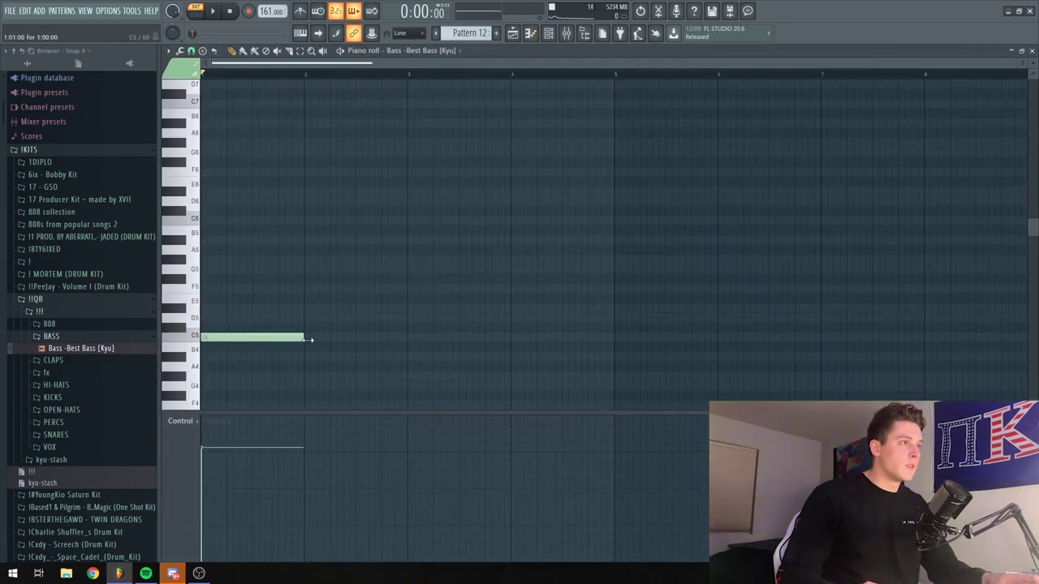
{"action": "left_click", "coordinate": [330, 289]}
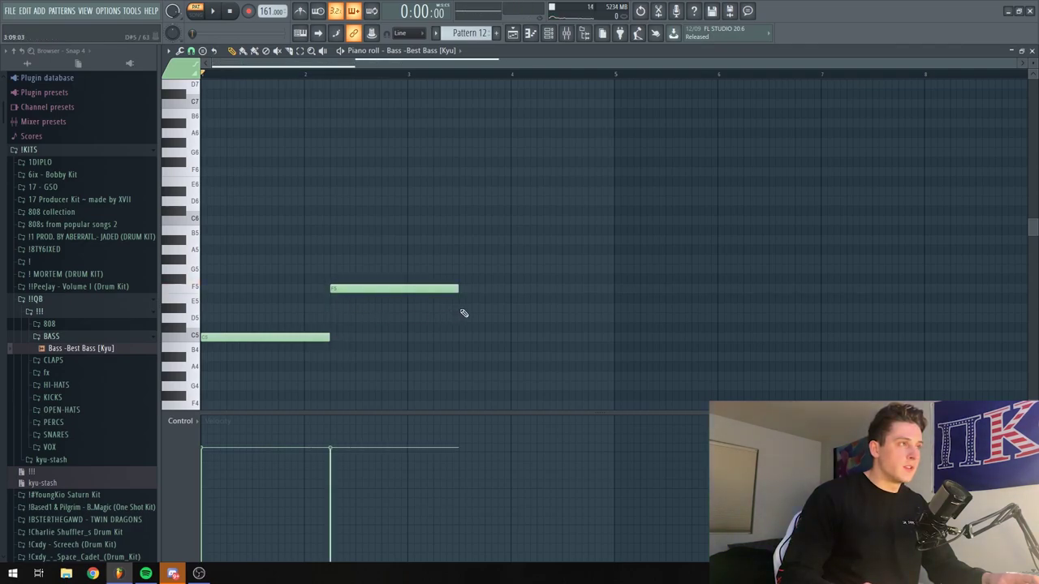
{"action": "left_click", "coordinate": [460, 308]}
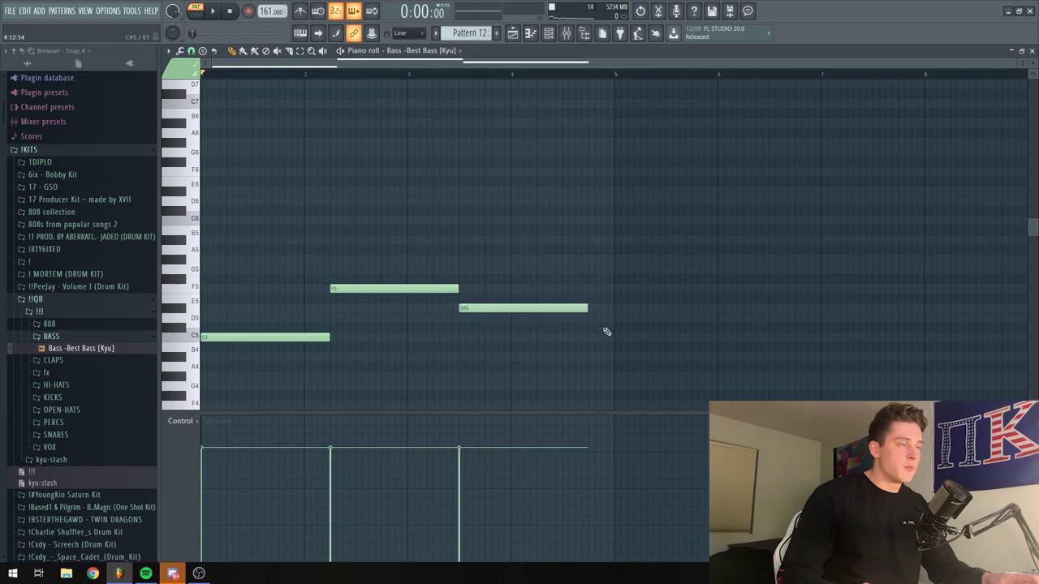
{"action": "left_click_drag", "start_coordinate": [482, 308], "coordinate": [434, 309]}
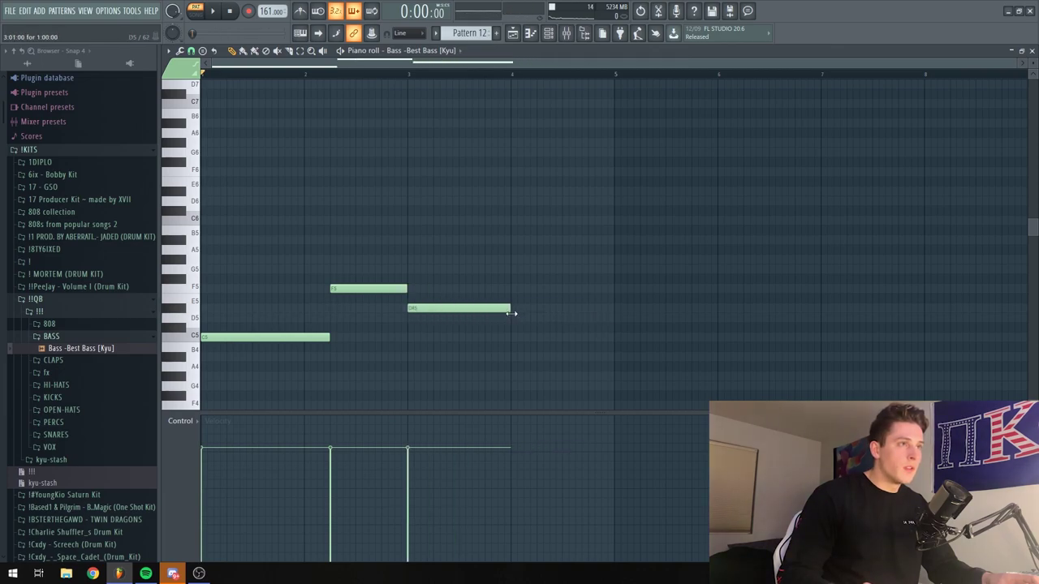
{"action": "left_click", "coordinate": [515, 262]}
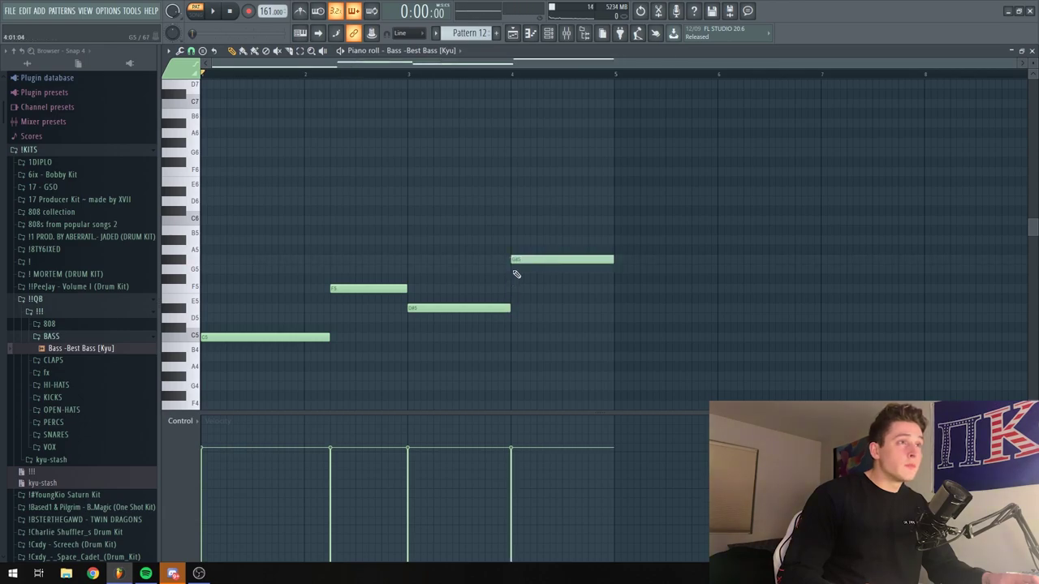
{"action": "left_click_drag", "start_coordinate": [515, 259], "coordinate": [508, 241]}
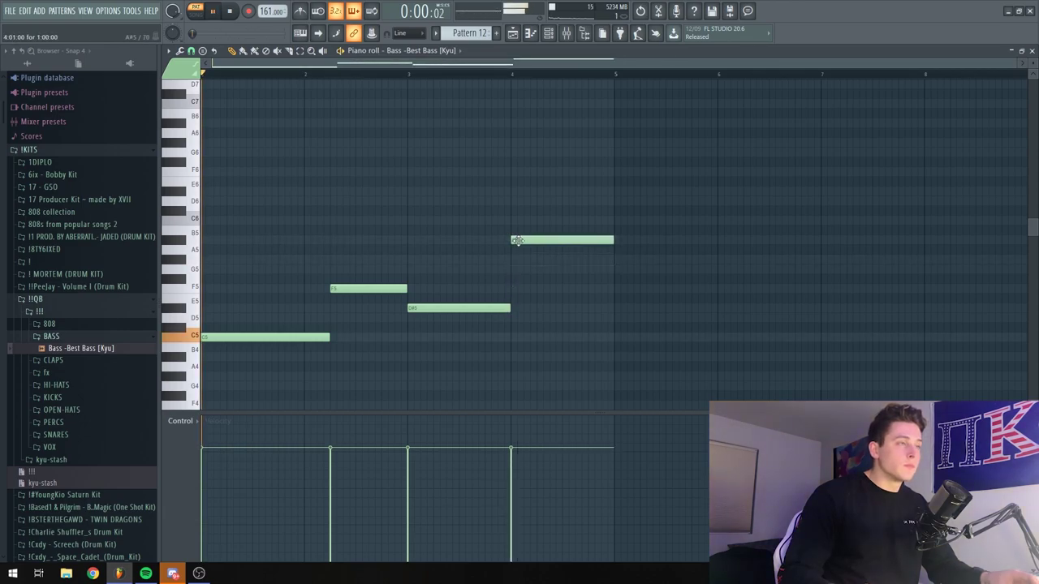
Play the song before the bass entry and load FabFilter Pro-Q 2 into slot 10 of the bass track, Insert 5
{"action": "left_click", "coordinate": [512, 32]}
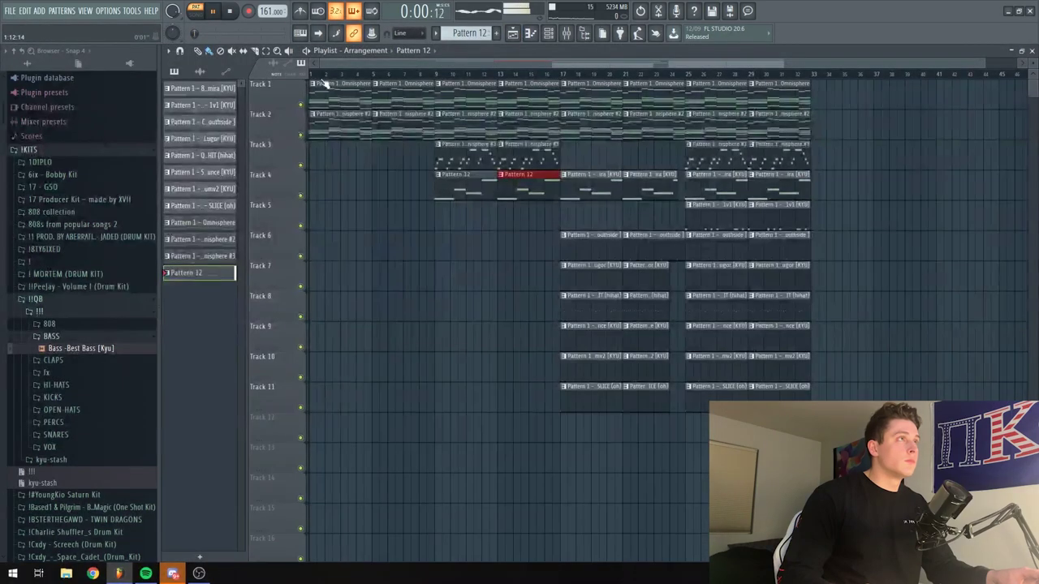
{"action": "left_click", "coordinate": [410, 73]}
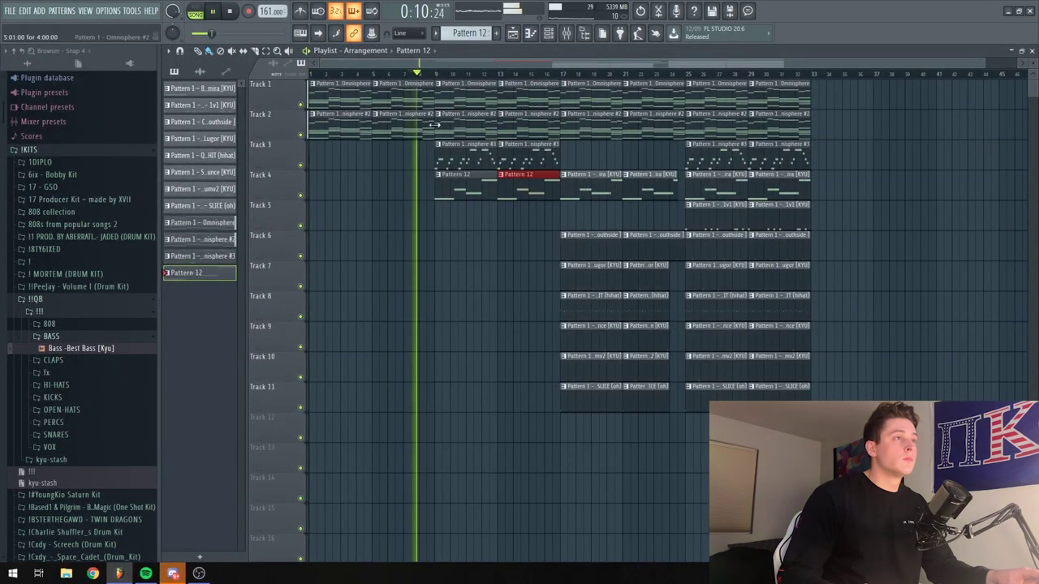
{"action": "left_click", "coordinate": [565, 32]}
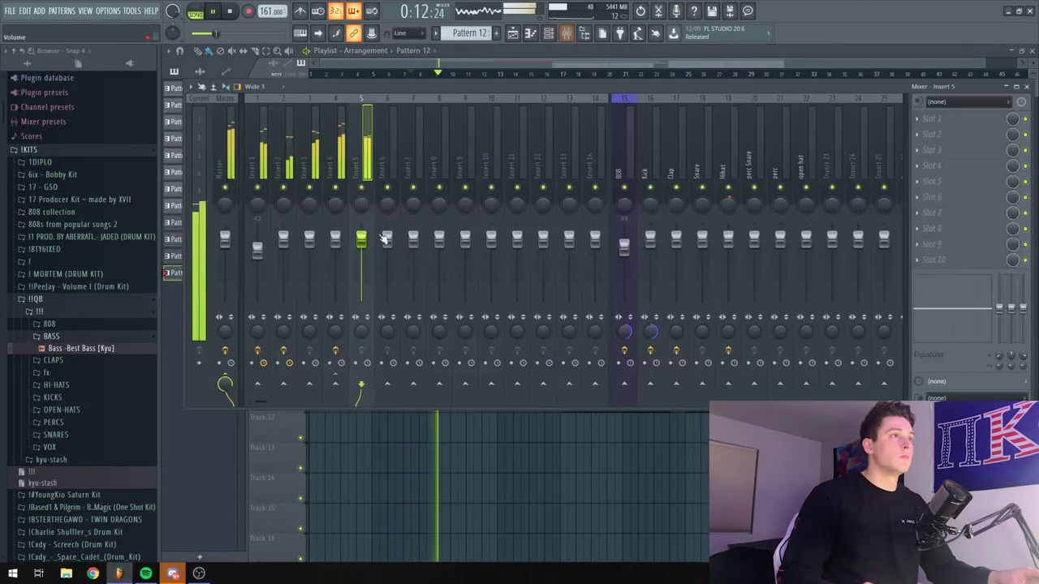
{"action": "left_click", "coordinate": [981, 255]}
{"action": "left_click", "coordinate": [674, 219]}
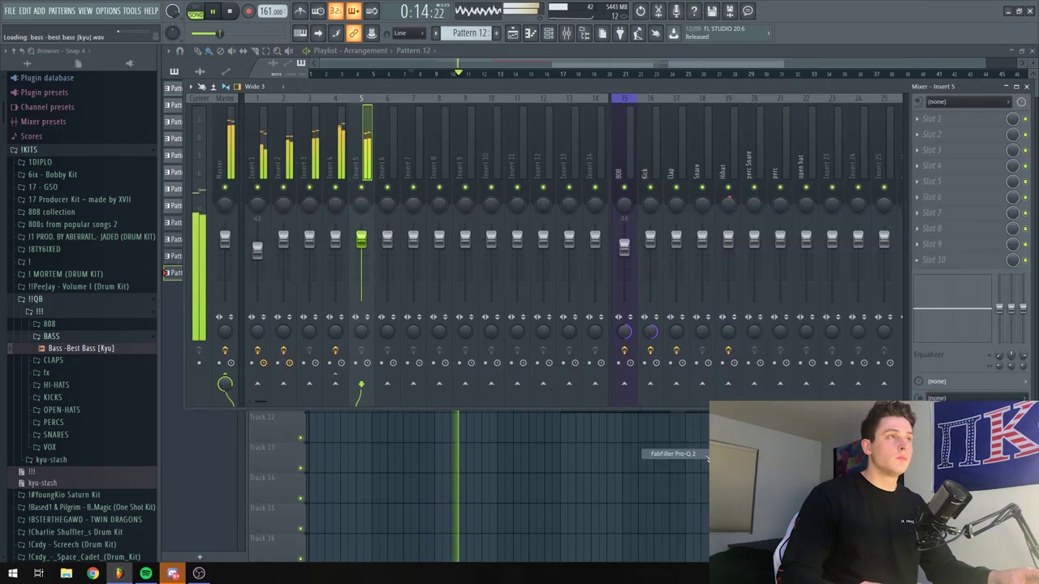
Try the CLAP low-cut preset in Pro-Q 2 on the bass and return to Default Setting
{"action": "left_click", "coordinate": [603, 189]}
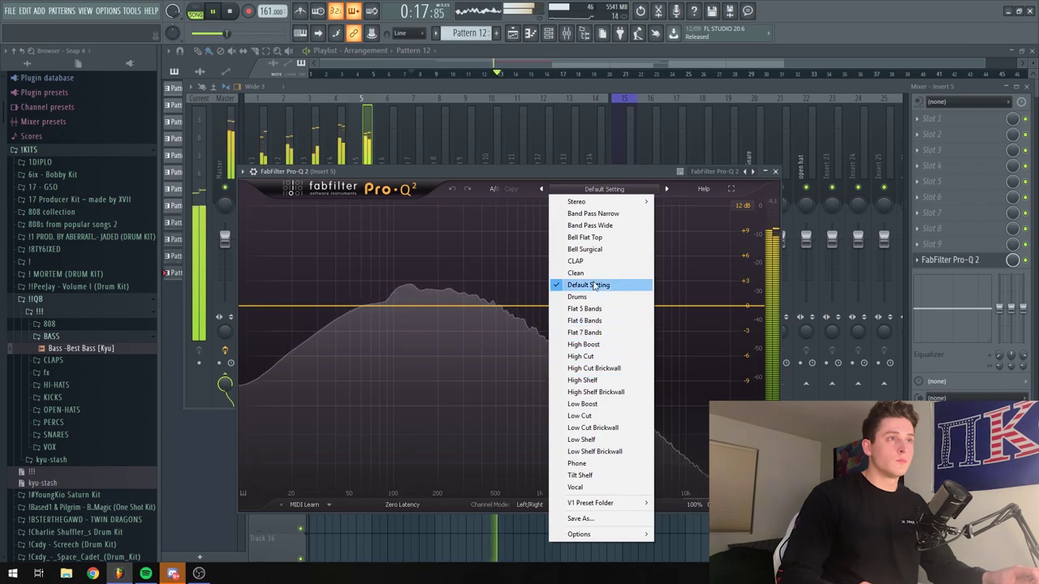
{"action": "left_click", "coordinate": [586, 265]}
{"action": "left_click_drag", "start_coordinate": [421, 303], "coordinate": [256, 327]}
{"action": "left_click", "coordinate": [604, 189]}
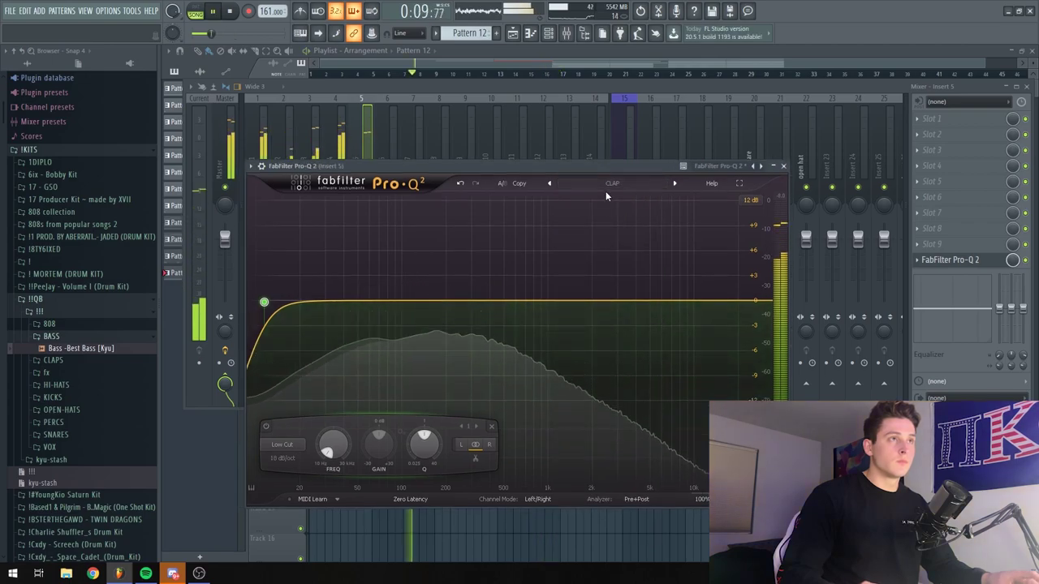
{"action": "left_click", "coordinate": [607, 185]}
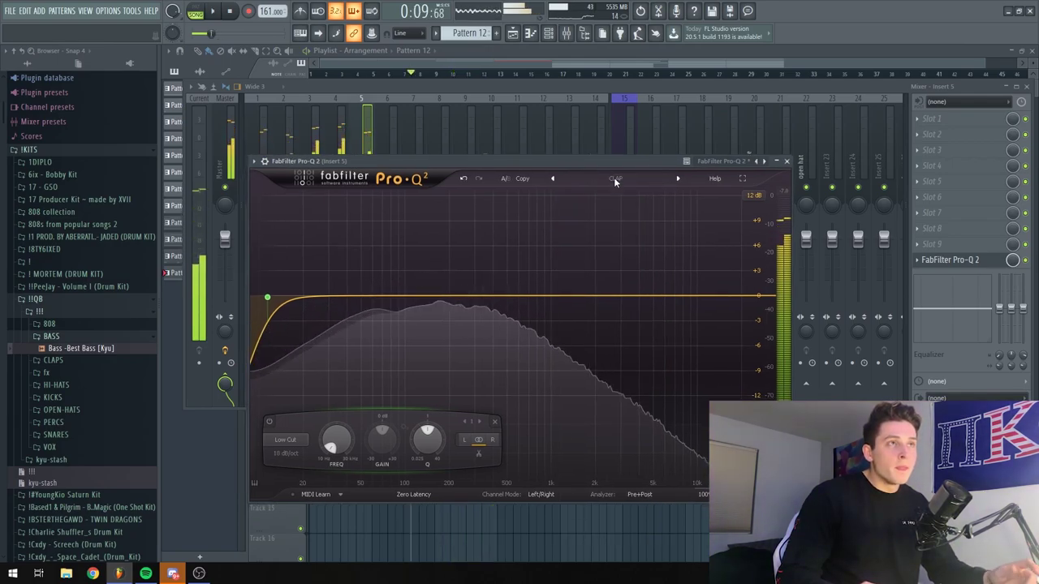
{"action": "left_click", "coordinate": [605, 177]}
{"action": "left_click", "coordinate": [619, 276]}
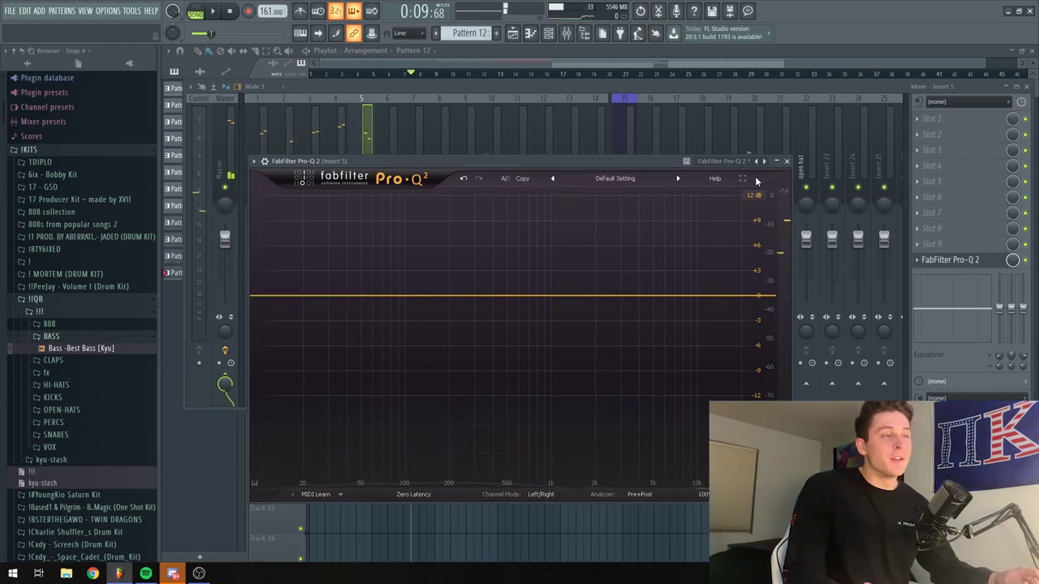
Add a High Cut band to the bass equalizer at about 105 Hz with a Q of about 0.93
{"action": "left_click_drag", "start_coordinate": [708, 296], "coordinate": [629, 322]}
{"action": "left_click", "coordinate": [532, 440]}
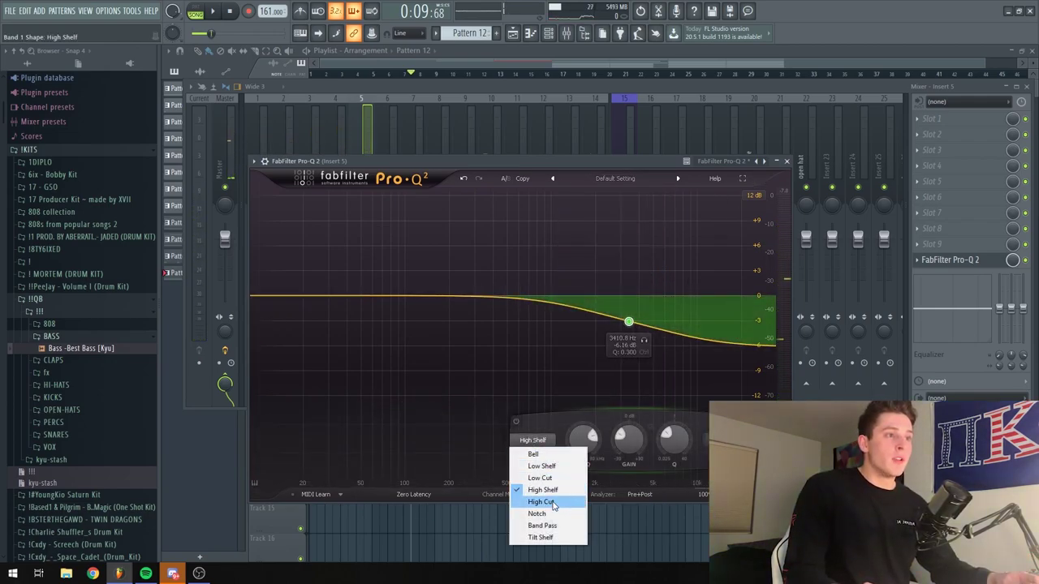
{"action": "left_click", "coordinate": [549, 503]}
{"action": "left_click_drag", "start_coordinate": [622, 370], "coordinate": [408, 301]}
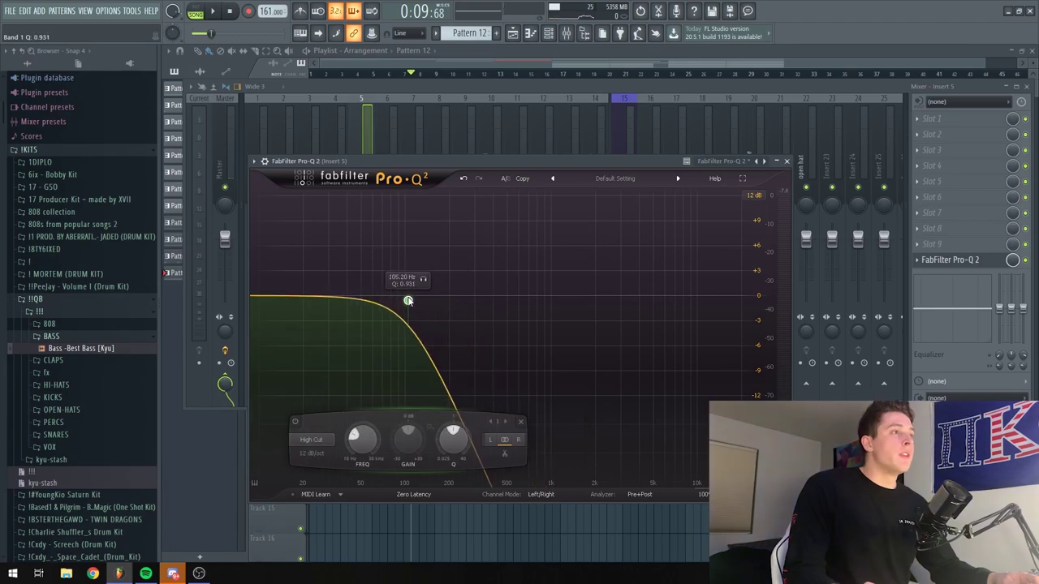
{"action": "left_click", "coordinate": [786, 161]}
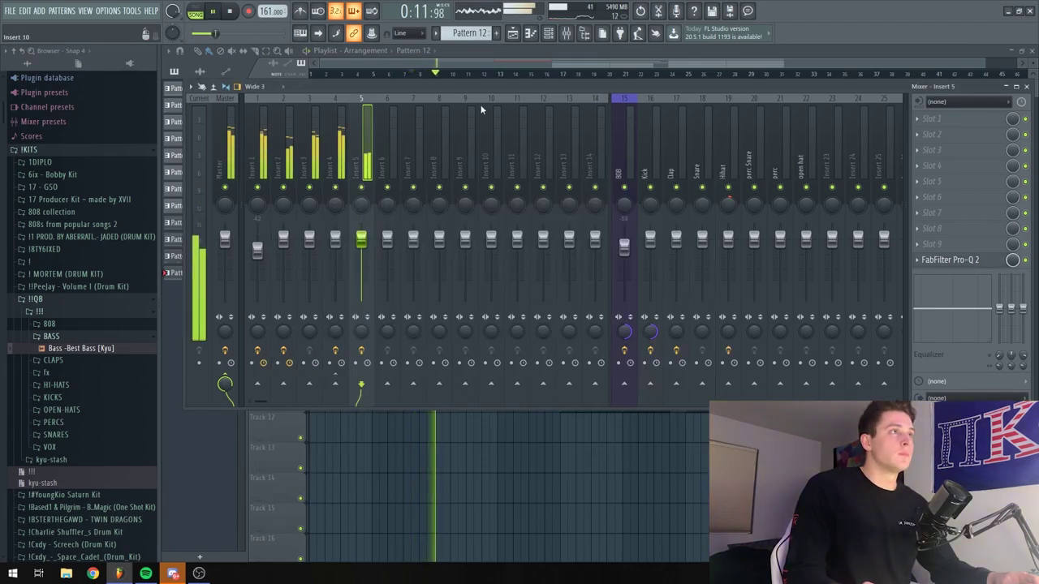
Start the final A#5 bass note on beat 2 of bar 4, extend D#5 to meet it and end A#5 at bar 5
{"action": "left_click", "coordinate": [549, 34]}
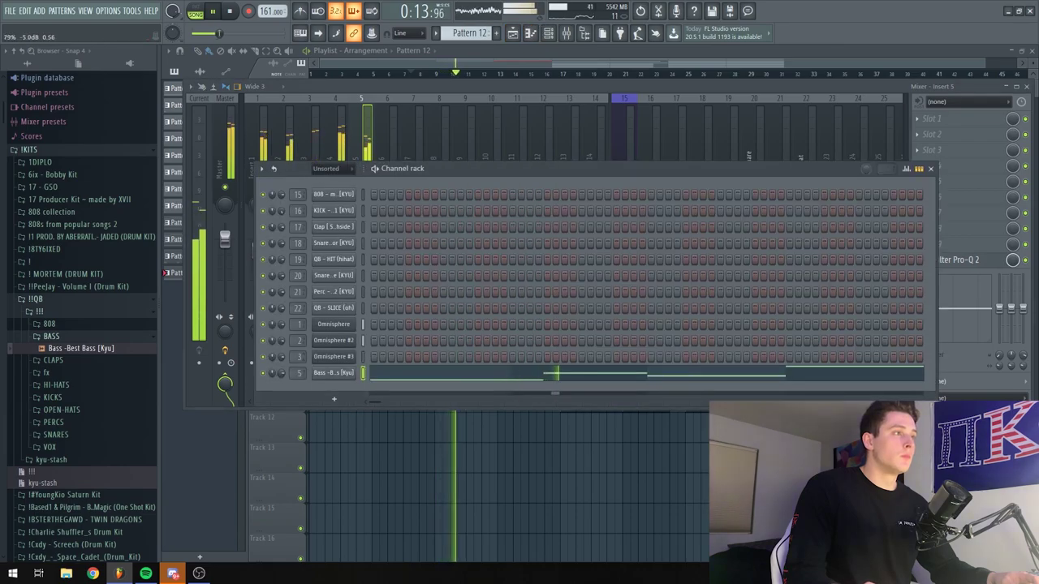
{"action": "left_click", "coordinate": [549, 375]}
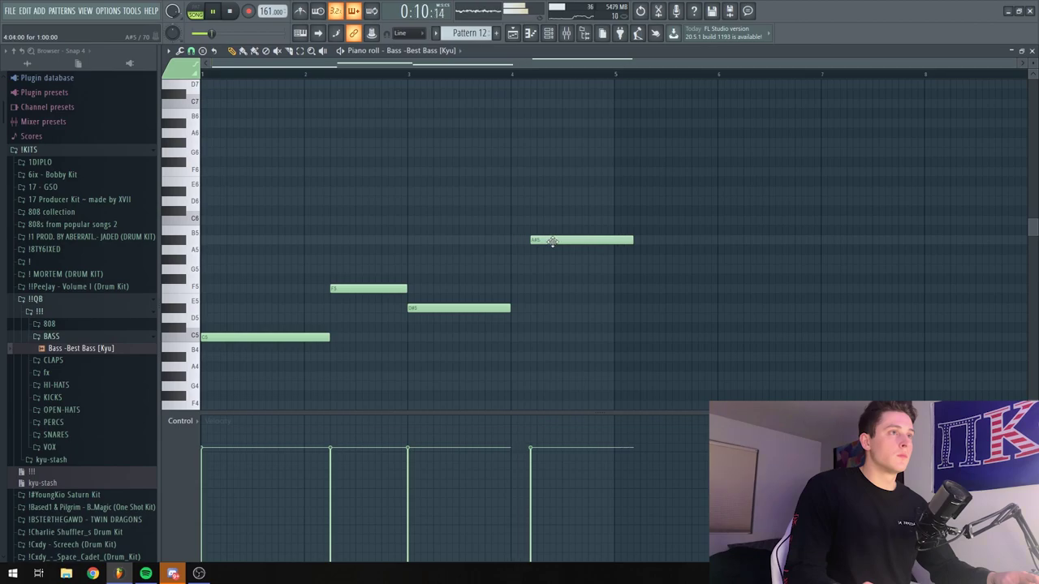
{"action": "right_click", "coordinate": [520, 299]}
{"action": "left_click_drag", "start_coordinate": [511, 307], "coordinate": [536, 308]}
{"action": "left_click_drag", "start_coordinate": [639, 241], "coordinate": [619, 244]}
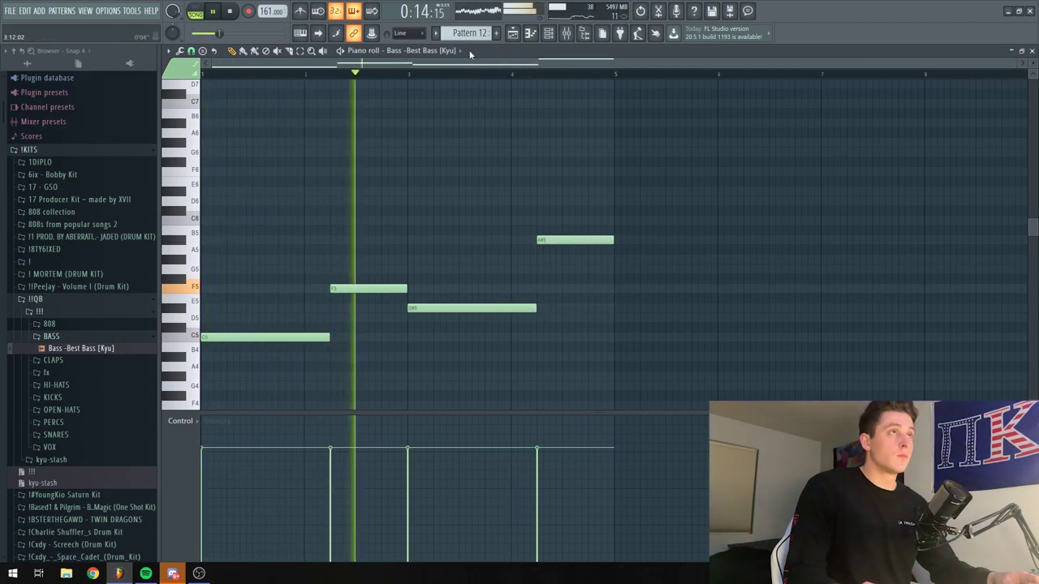
Return to the playlist and browse the kit's fx folder for effect samples
{"action": "key", "text": "F5"}
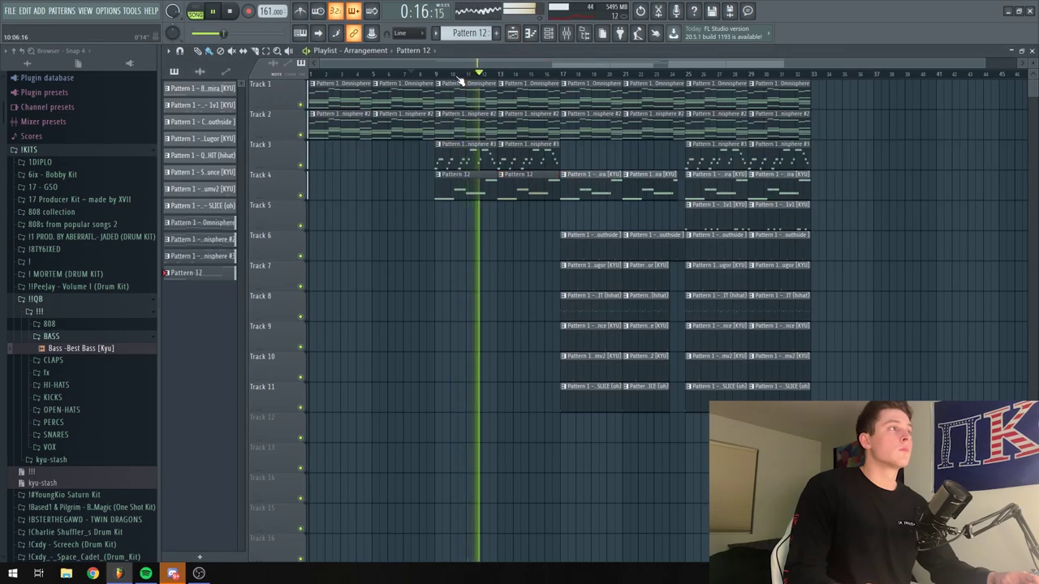
{"action": "scroll", "coordinate": [460, 78], "scroll_direction": "down", "scroll_amount": 1}
{"action": "left_click", "coordinate": [63, 338]}
{"action": "left_click", "coordinate": [65, 375]}
{"action": "left_click", "coordinate": [64, 374]}
{"action": "left_click", "coordinate": [52, 363]}
Lower the volume of Insert 3 slightly in the mixer
{"action": "left_click", "coordinate": [566, 34]}
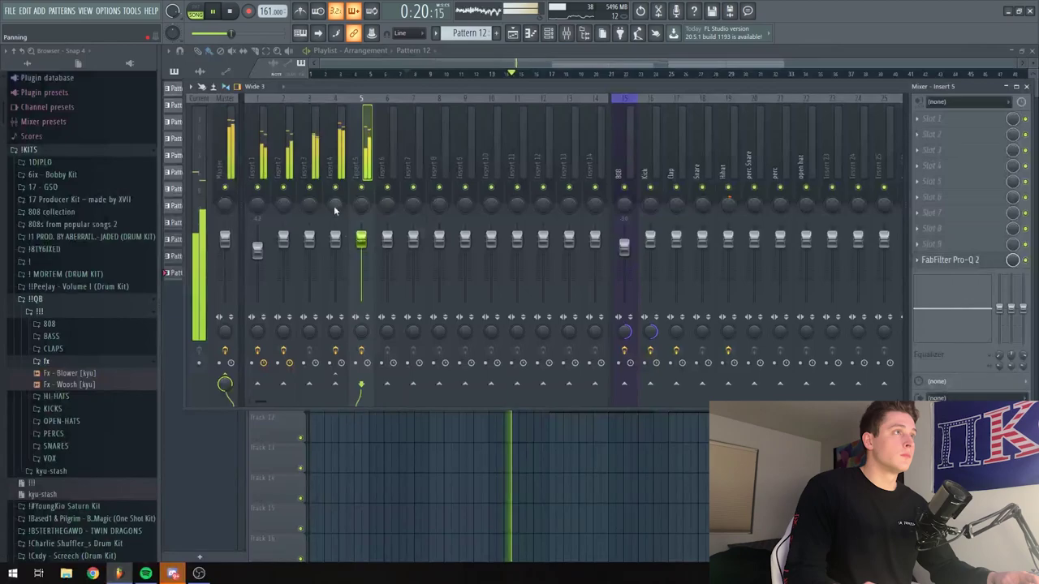
{"action": "left_click_drag", "start_coordinate": [309, 238], "coordinate": [309, 246]}
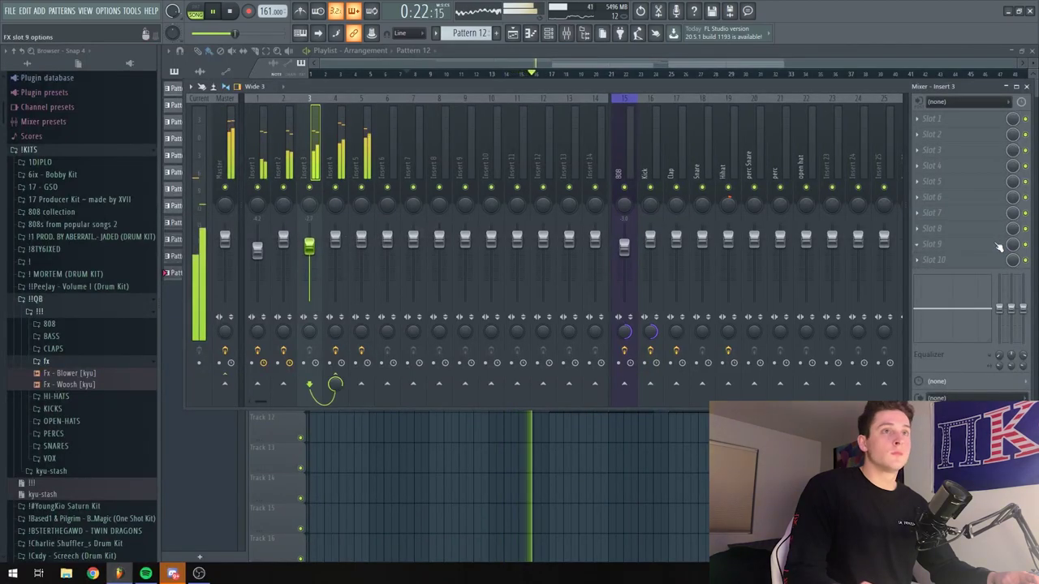
Load Ozone 8 Imager into slot 10 of Insert 3 and toggle its Stereoize option
{"action": "left_click", "coordinate": [950, 260]}
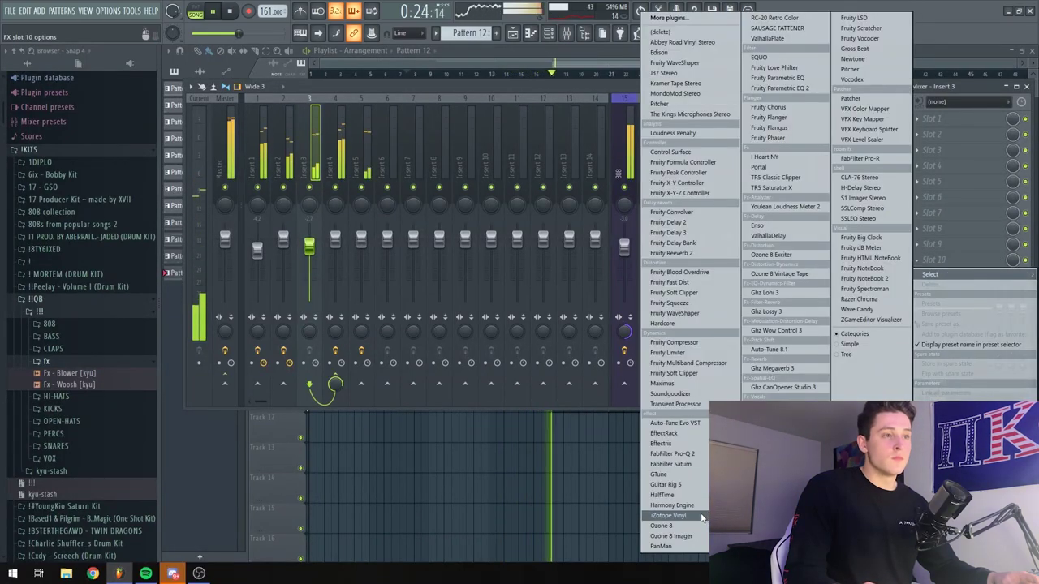
{"action": "left_click", "coordinate": [672, 536]}
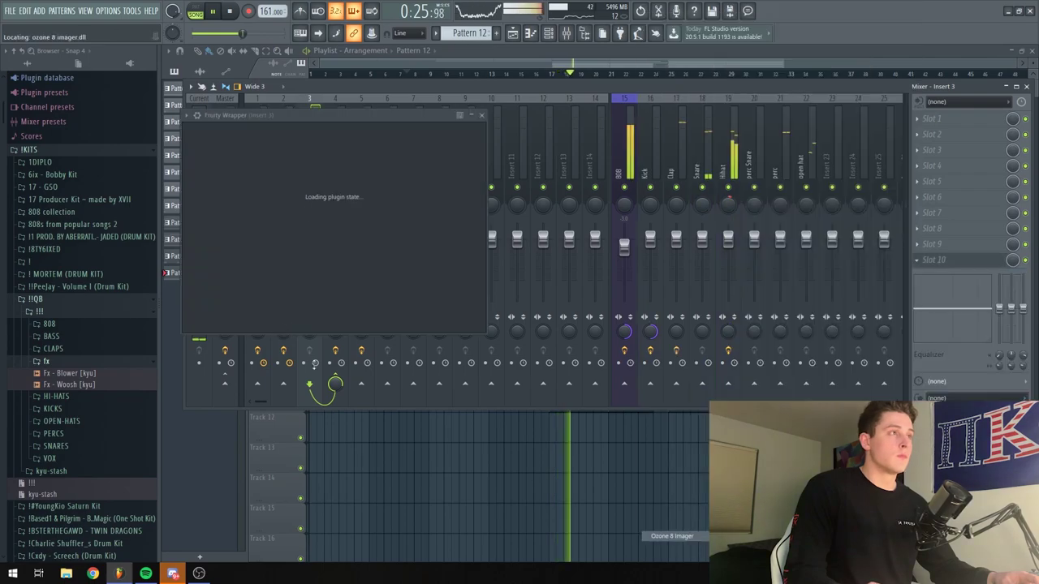
{"action": "left_click", "coordinate": [259, 359]}
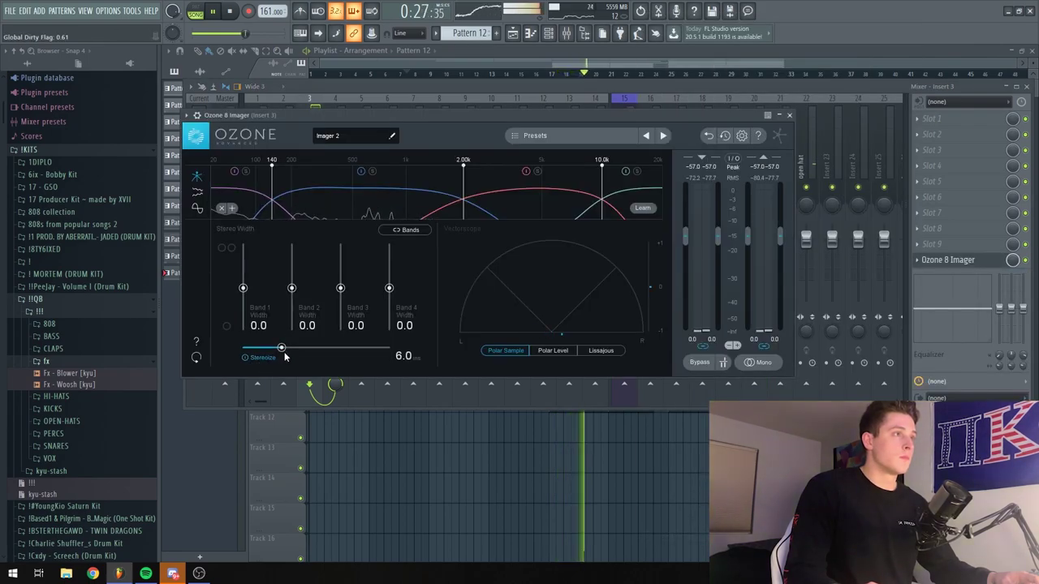
Raise the stereo width of bands 2, 3 and 4 in the imager, then close the plugin
{"action": "left_click_drag", "start_coordinate": [389, 290], "coordinate": [389, 270]}
{"action": "left_click_drag", "start_coordinate": [343, 277], "coordinate": [343, 277]}
{"action": "left_click_drag", "start_coordinate": [292, 288], "coordinate": [292, 277]}
{"action": "left_click", "coordinate": [780, 115]}
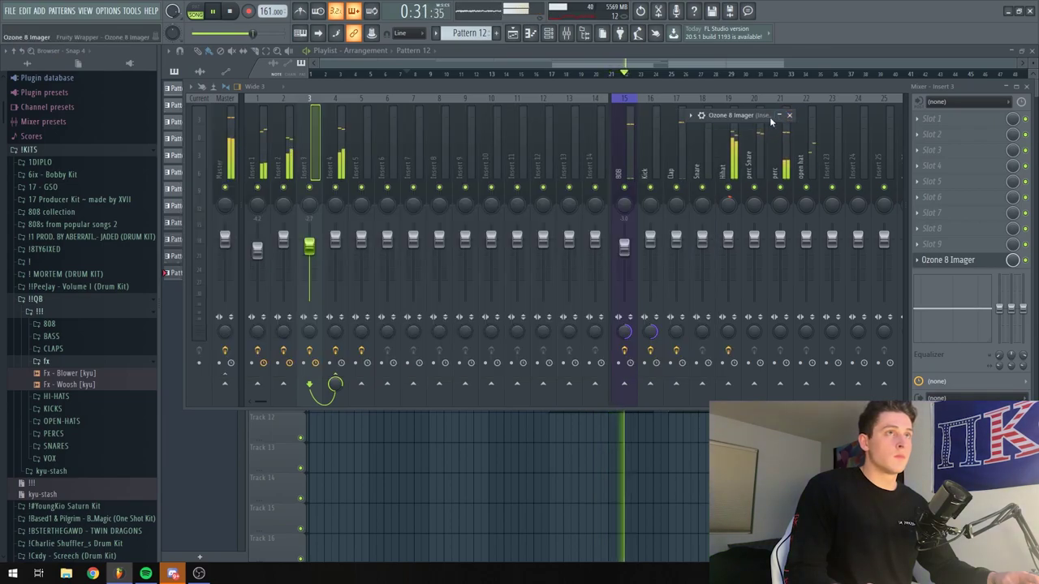
{"action": "left_click", "coordinate": [787, 116]}
Stop playback and copy the bar 17 to 25 section on tracks 1, 2, 4 and 6 through 11 to bar 33
{"action": "key", "text": "F9"}
{"action": "left_click", "coordinate": [498, 74]}
{"action": "key", "text": "space"}
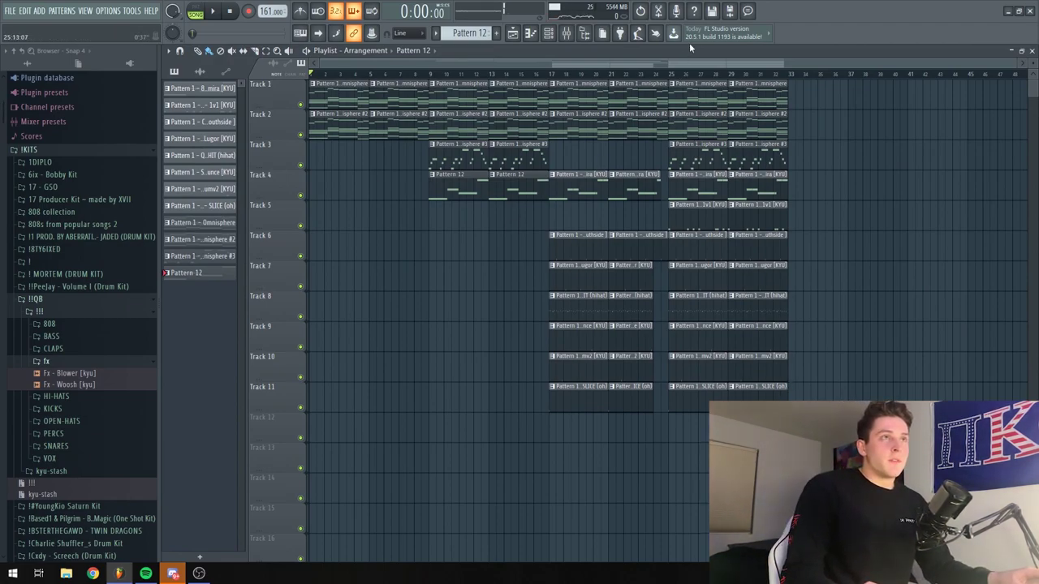
{"action": "left_click_drag", "start_coordinate": [664, 462], "coordinate": [579, 109]}
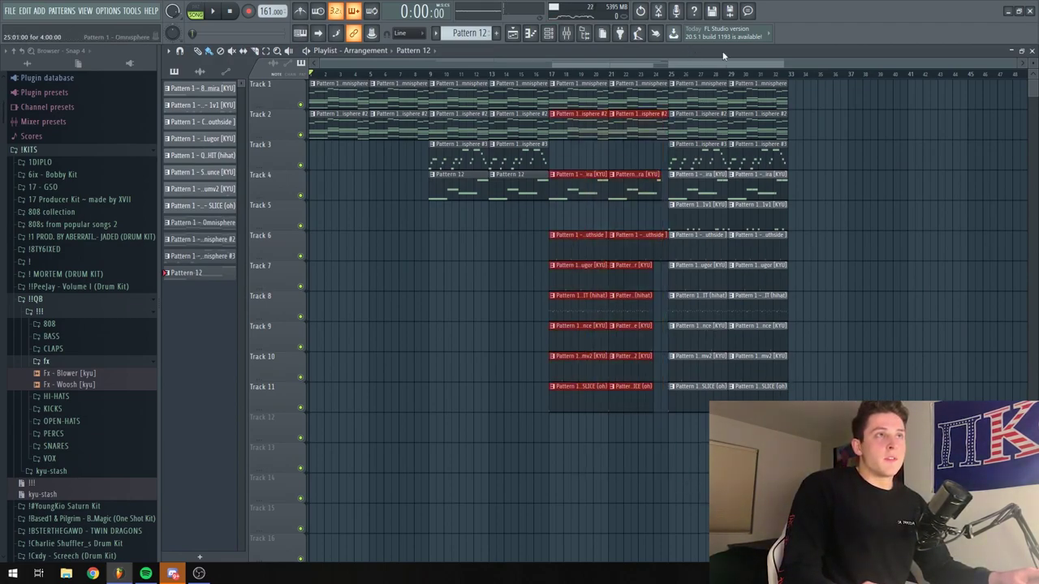
{"action": "left_click_drag", "start_coordinate": [635, 472], "coordinate": [586, 85]}
{"action": "left_click_drag", "start_coordinate": [578, 113], "coordinate": [818, 113]}
{"action": "scroll", "coordinate": [682, 83], "scroll_direction": "down", "scroll_amount": 2}
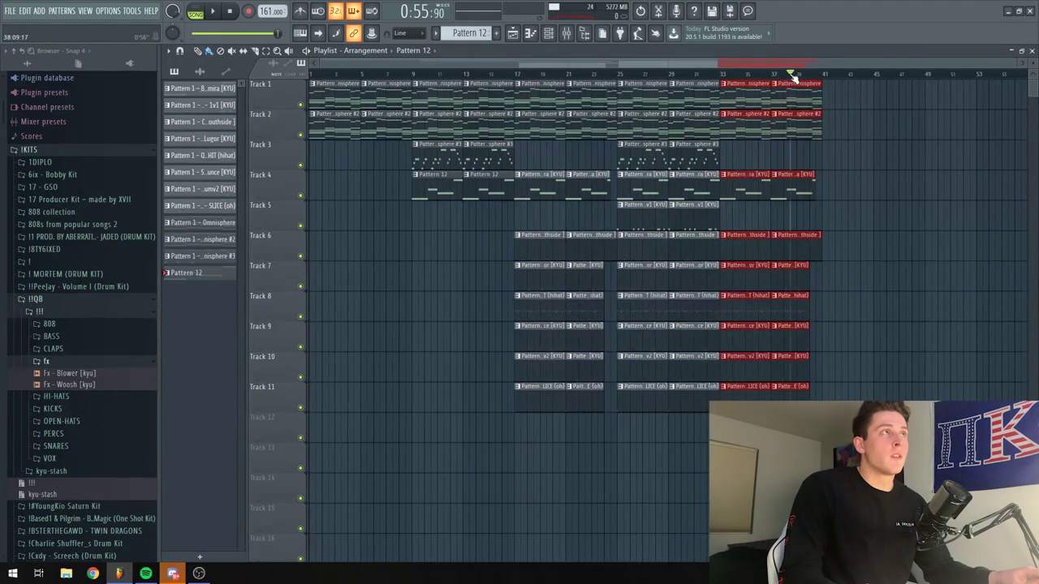
Fill bars 41 to 49 with the melody clips on tracks 1 and 2, the track 6 pattern and the hi-hat pattern
{"action": "left_click_drag", "start_coordinate": [844, 142], "coordinate": [719, 75]}
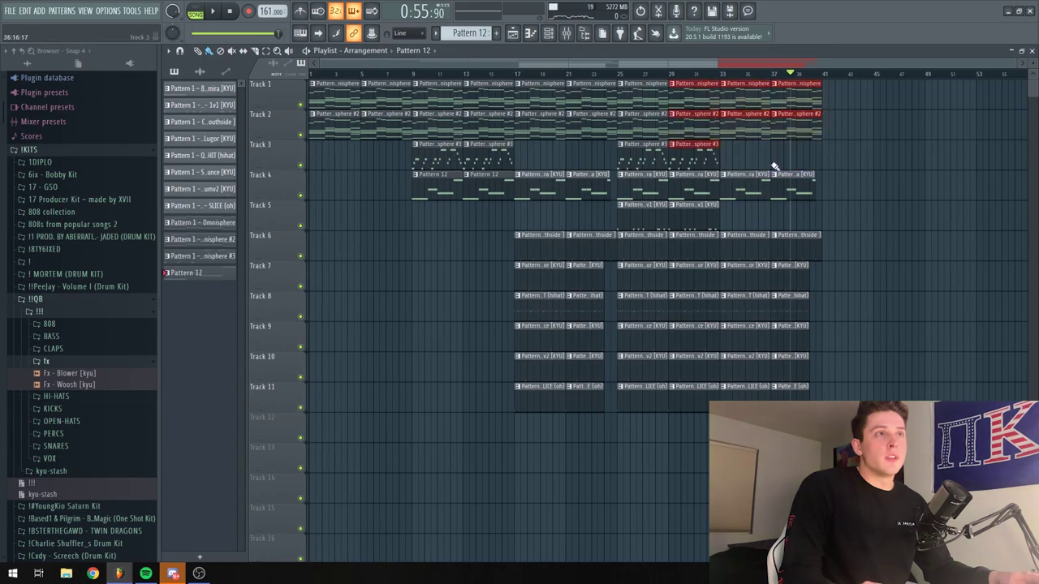
{"action": "key", "text": "ctrl+b"}
{"action": "left_click", "coordinate": [740, 303]}
{"action": "left_click", "coordinate": [849, 312]}
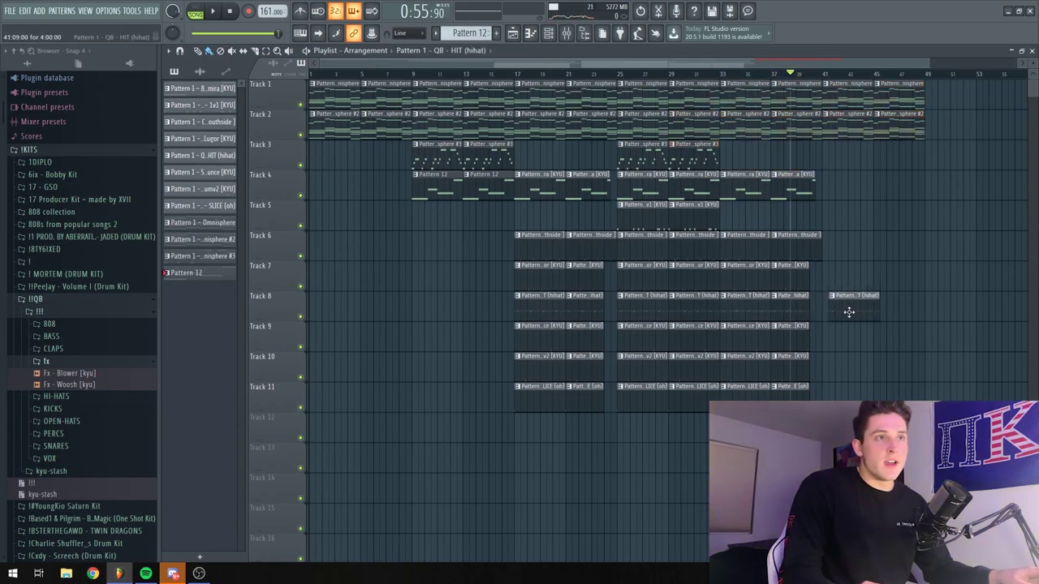
{"action": "left_click_drag", "start_coordinate": [830, 246], "coordinate": [819, 245]}
{"action": "key", "text": "ctrl+b"}
{"action": "key", "text": "ctrl+b"}
{"action": "left_click_drag", "start_coordinate": [863, 362], "coordinate": [849, 309]}
{"action": "key", "text": "ctrl+b"}
{"action": "left_click_drag", "start_coordinate": [476, 191], "coordinate": [433, 94]}
{"action": "left_click_drag", "start_coordinate": [445, 134], "coordinate": [976, 140]}
{"action": "right_click", "coordinate": [979, 192]}
{"action": "right_click", "coordinate": [967, 96]}
Duplicate all clips from bars 9 to 49 twice in succession, extending the arrangement to bar 129
{"action": "left_click_drag", "start_coordinate": [980, 501], "coordinate": [431, 79]}
{"action": "key", "text": "ctrl+b"}
{"action": "scroll", "coordinate": [908, 120], "scroll_direction": "down", "scroll_amount": 3}
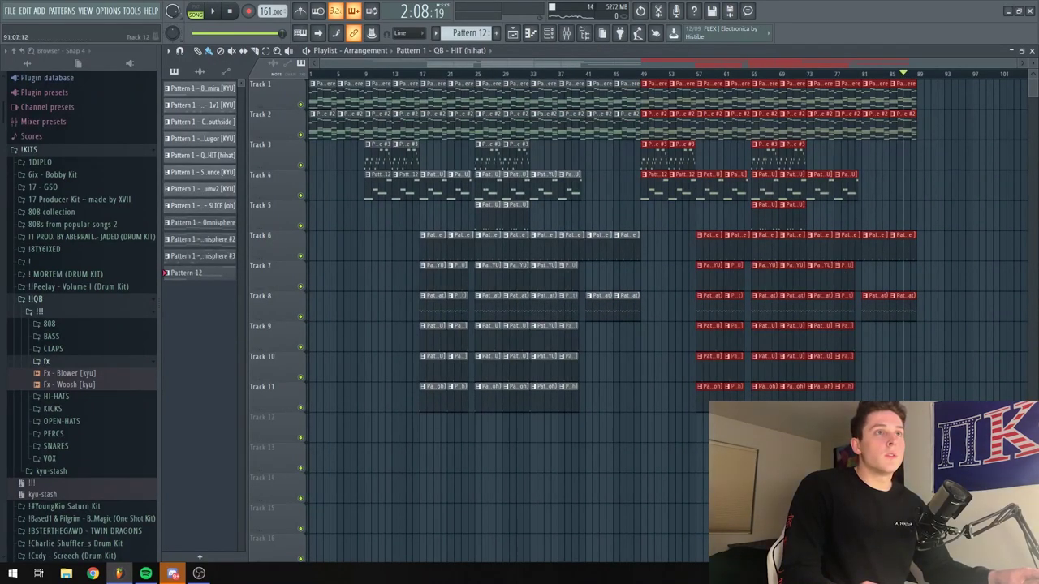
{"action": "key", "text": "ctrl+b"}
{"action": "scroll", "coordinate": [934, 91], "scroll_direction": "down", "scroll_amount": 2}
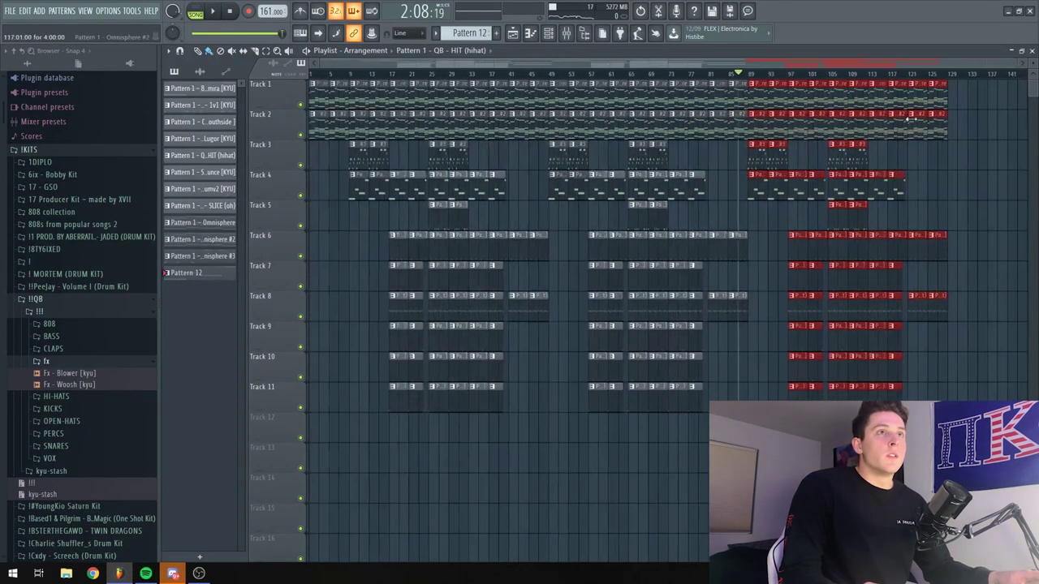
Remove the track 6 and hi-hat clips from bars 121 to 129, keeping the melody clips on tracks 1 and 2
{"action": "right_click", "coordinate": [933, 92]}
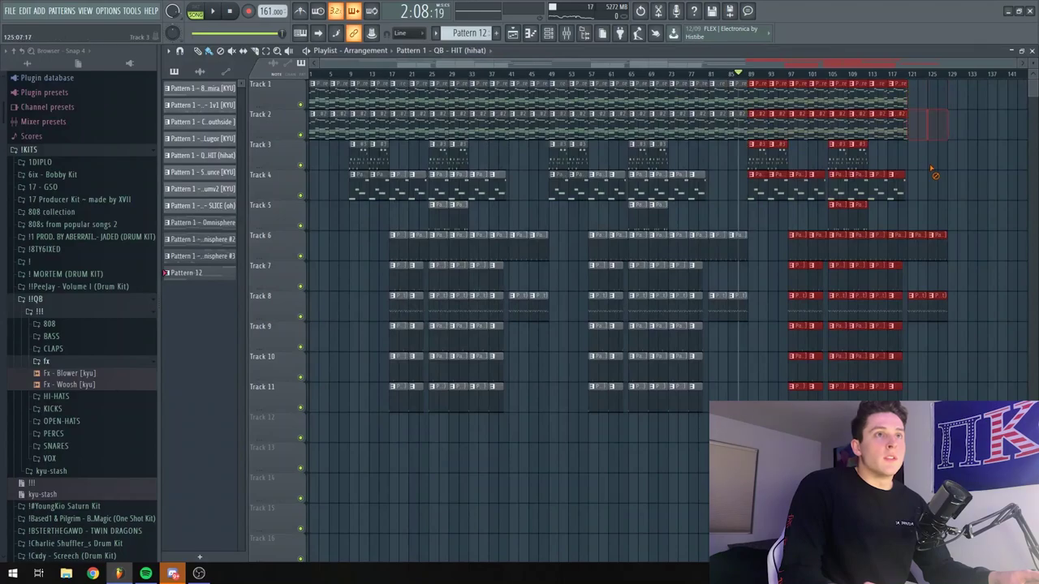
{"action": "right_click", "coordinate": [940, 295]}
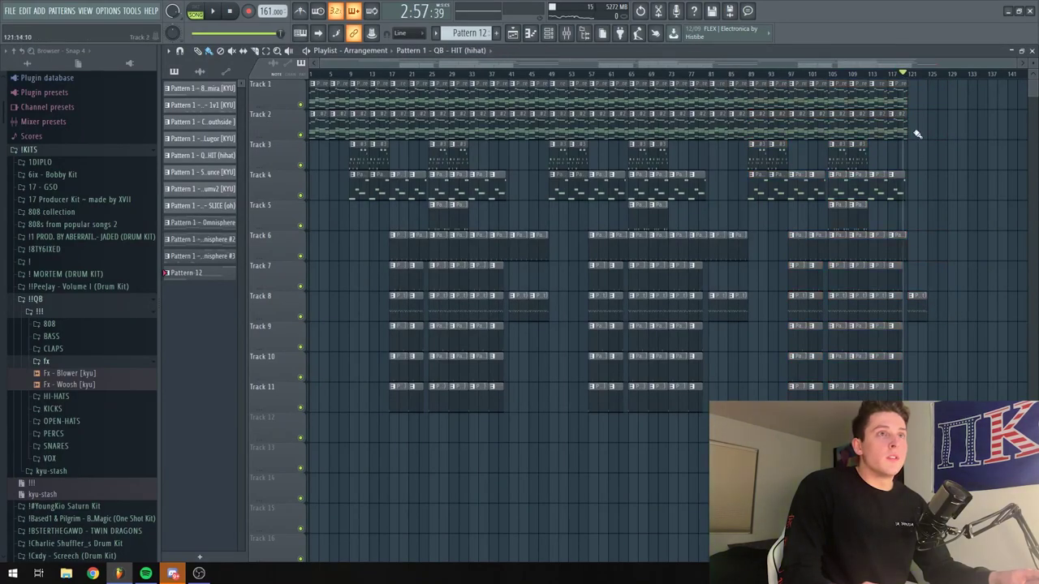
{"action": "key", "text": "ctrl+alt+z"}
{"action": "key", "text": "ctrl+alt+z"}
{"action": "key", "text": "ctrl+alt+z"}
{"action": "key", "text": "ctrl+alt+z"}
{"action": "right_click", "coordinate": [923, 310]}
Create an automation clip for the Master volume and add a control point to it at about bar 121
{"action": "left_click", "coordinate": [566, 33]}
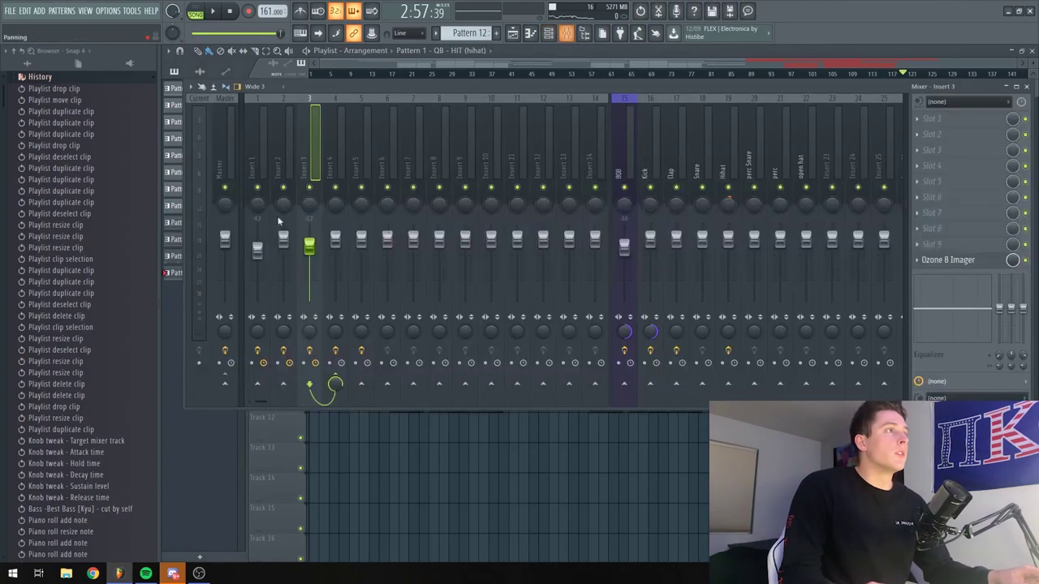
{"action": "left_click", "coordinate": [229, 172]}
{"action": "right_click", "coordinate": [227, 238]}
{"action": "left_click", "coordinate": [256, 301]}
{"action": "left_click", "coordinate": [566, 33]}
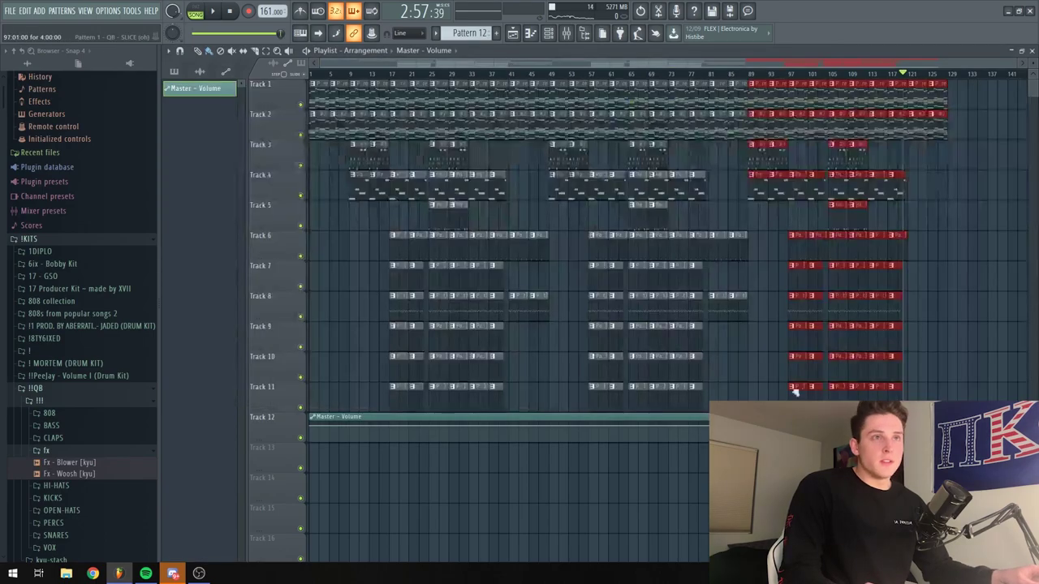
{"action": "right_click", "coordinate": [940, 426]}
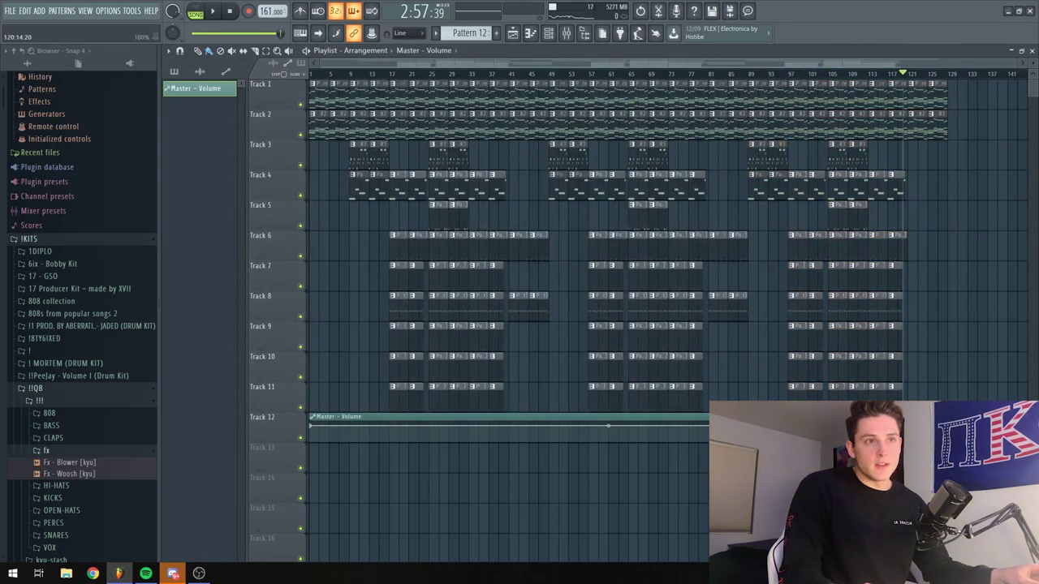